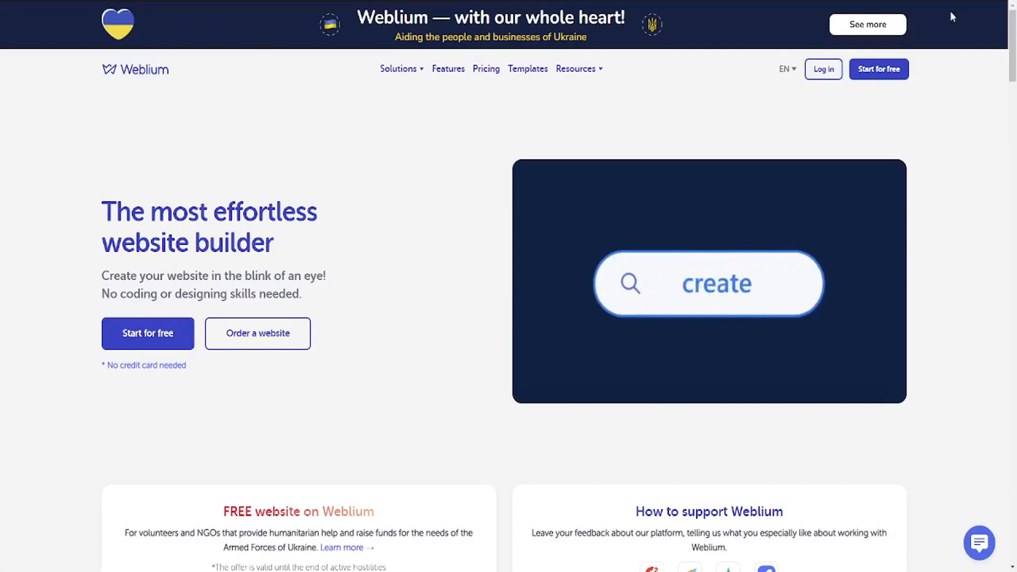
Step: Examine the homepage's ready-to-use templates in the Business Card, Online Store, Landing and Portfolio categories
{"action": "scroll", "coordinate": [763, 349], "scroll_direction": "down", "scroll_amount": 10}
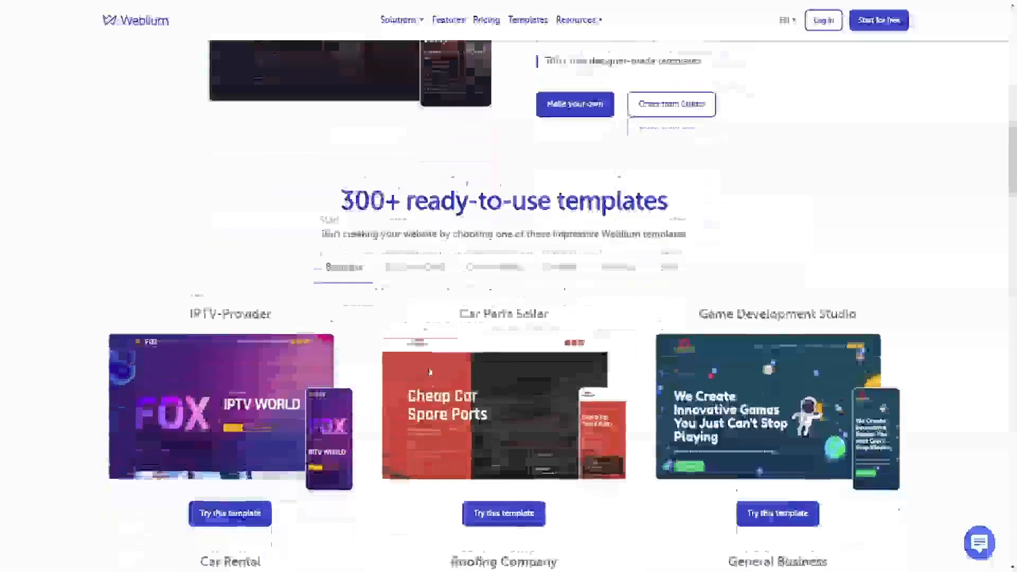
{"action": "scroll", "coordinate": [431, 370], "scroll_direction": "down", "scroll_amount": 1}
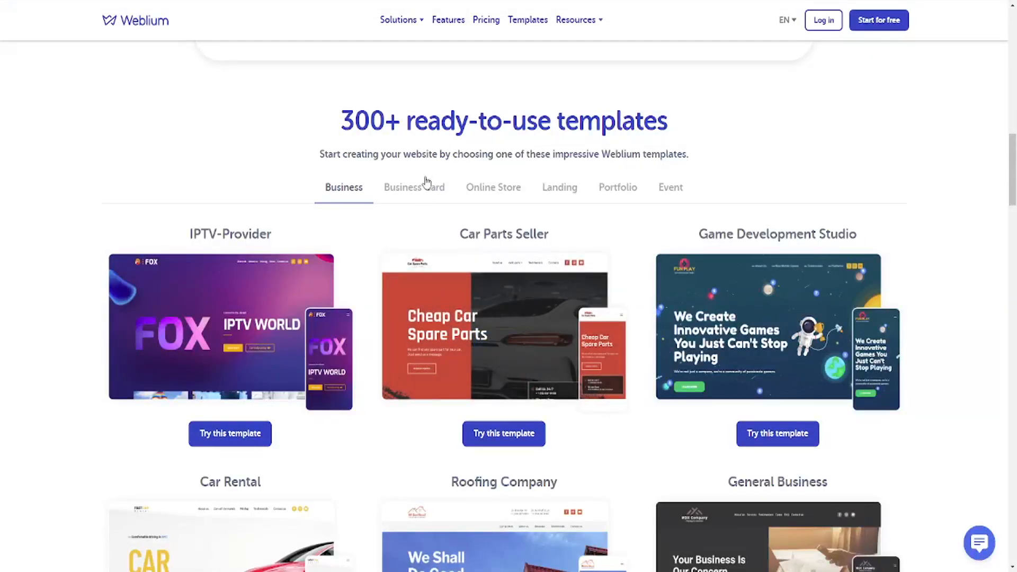
{"action": "left_click", "coordinate": [420, 200]}
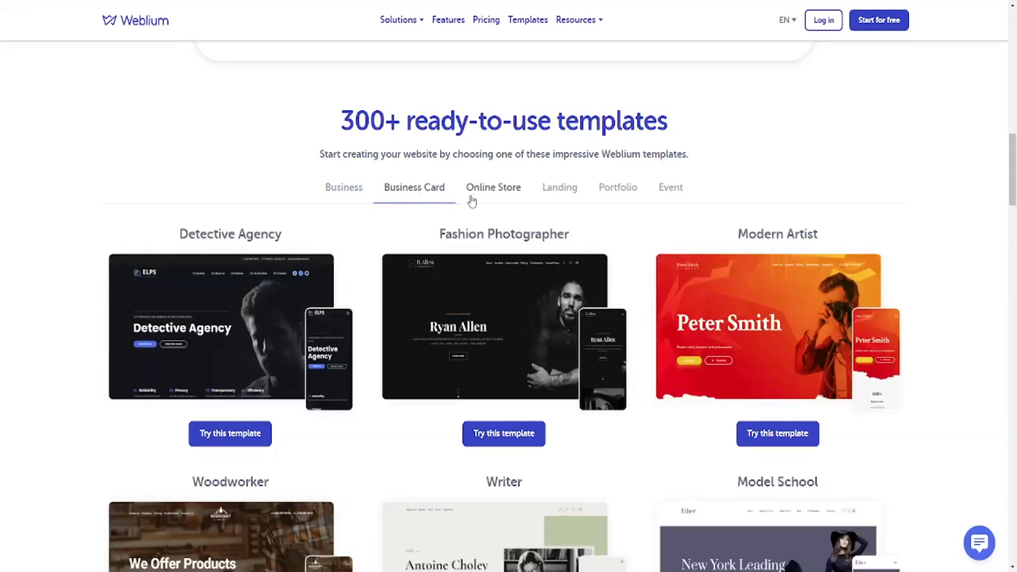
{"action": "left_click", "coordinate": [489, 195]}
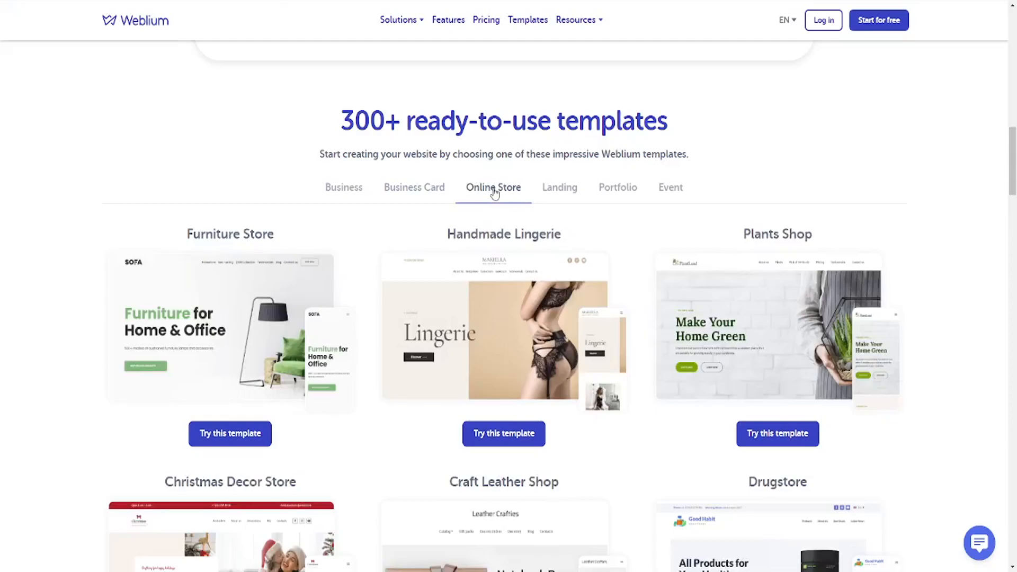
{"action": "left_click", "coordinate": [547, 195]}
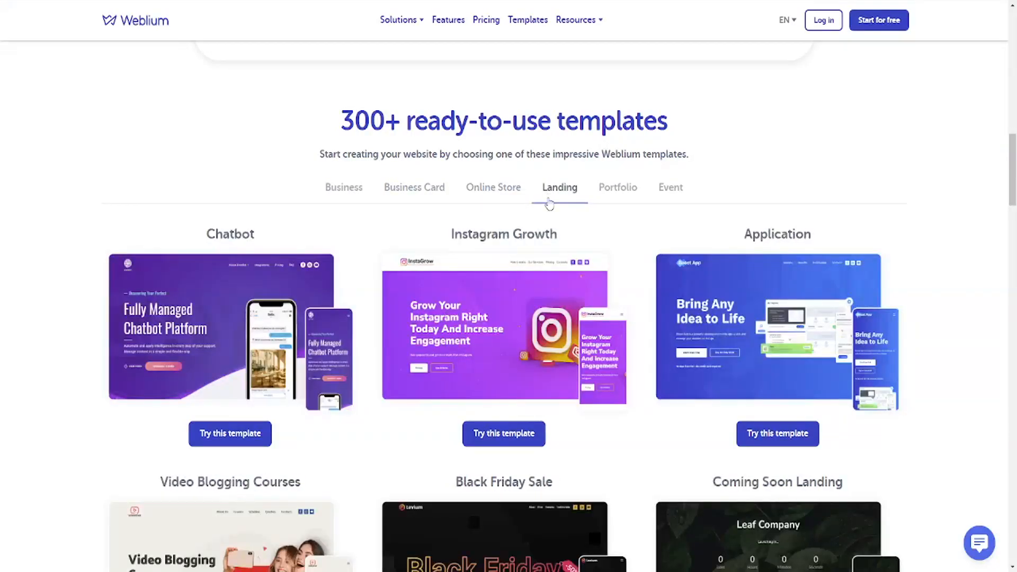
{"action": "left_click", "coordinate": [626, 193]}
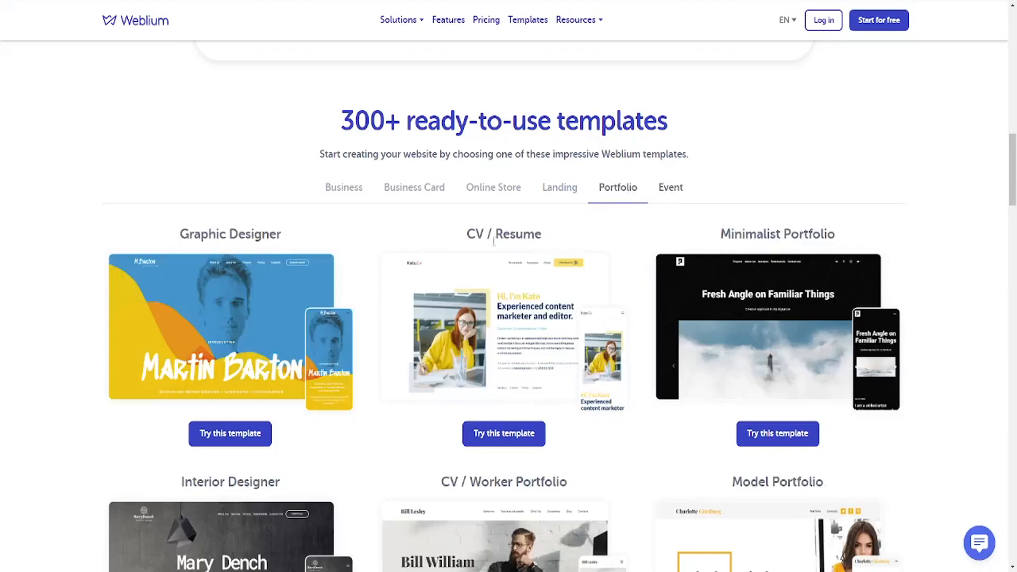
{"action": "mouse_move", "coordinate": [356, 308]}
{"action": "scroll", "coordinate": [356, 306], "scroll_direction": "down", "scroll_amount": 1}
{"action": "scroll", "coordinate": [356, 306], "scroll_direction": "down", "scroll_amount": 1}
{"action": "mouse_move", "coordinate": [383, 252]}
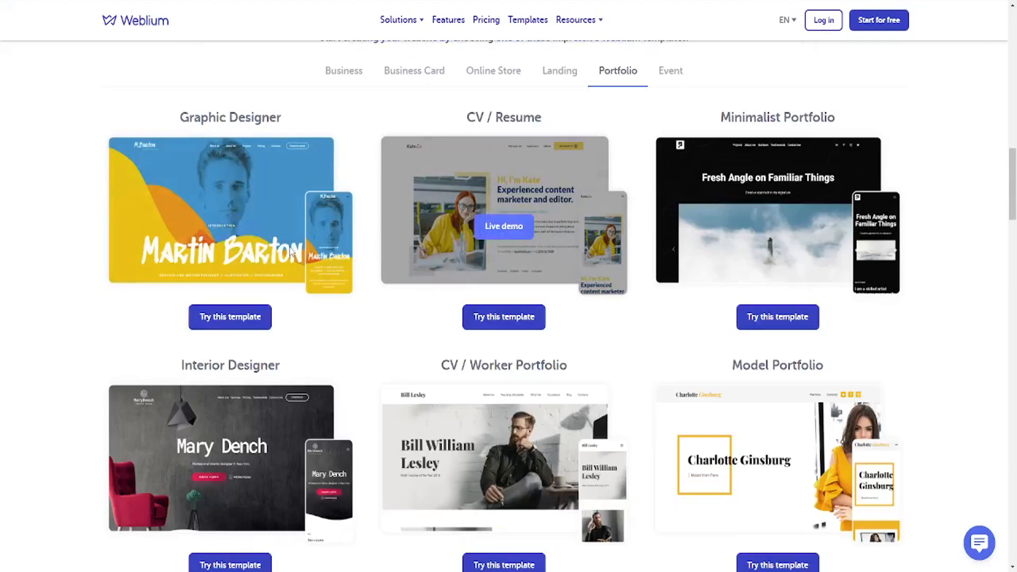
{"action": "mouse_move", "coordinate": [289, 249]}
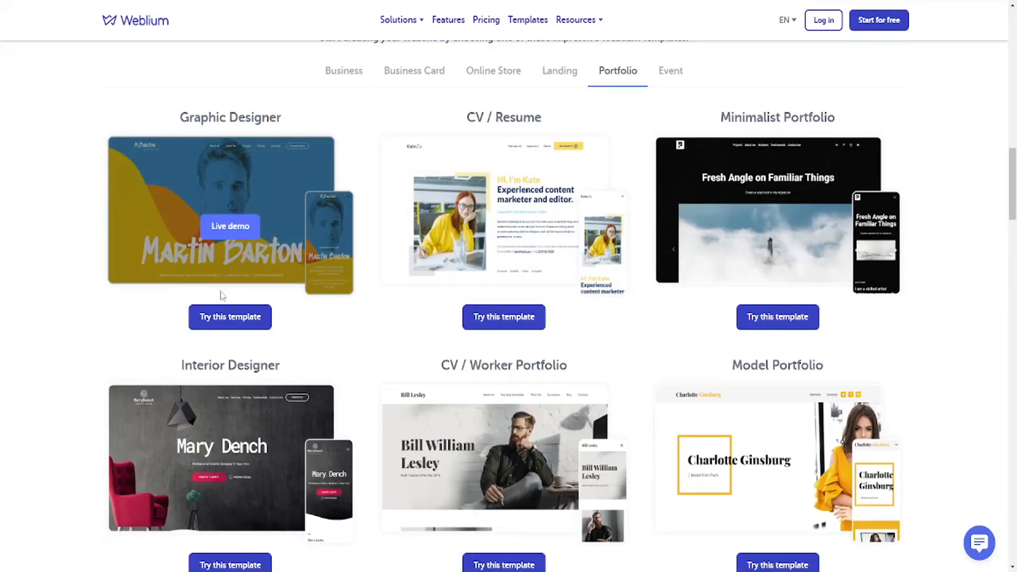
{"action": "scroll", "coordinate": [574, 368], "scroll_direction": "down", "scroll_amount": 2}
{"action": "scroll", "coordinate": [574, 368], "scroll_direction": "down", "scroll_amount": 3}
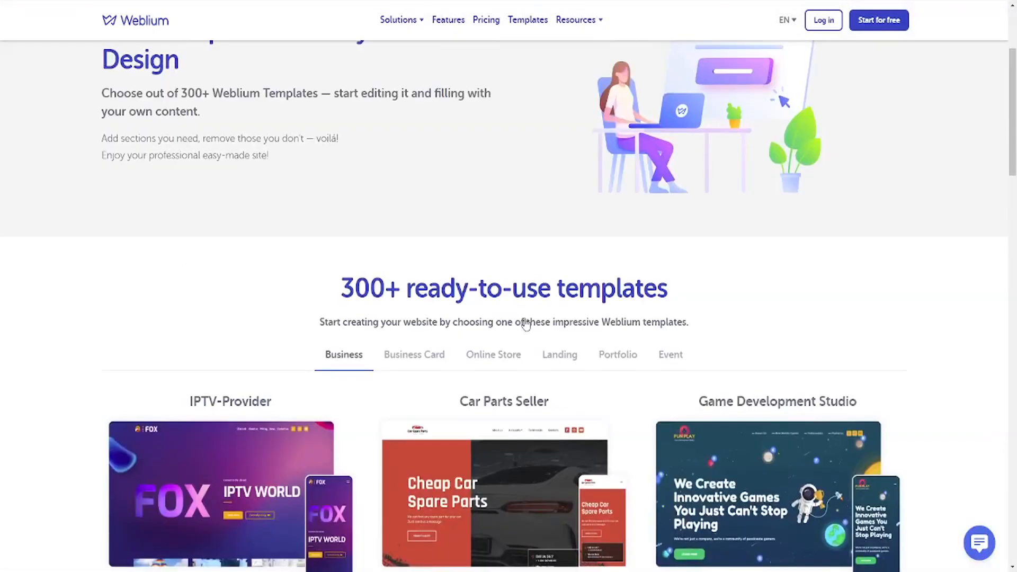
Step: Look through the Templates page, from the Business samples down to the list of template varieties by industry
{"action": "scroll", "coordinate": [527, 325], "scroll_direction": "down", "scroll_amount": 6}
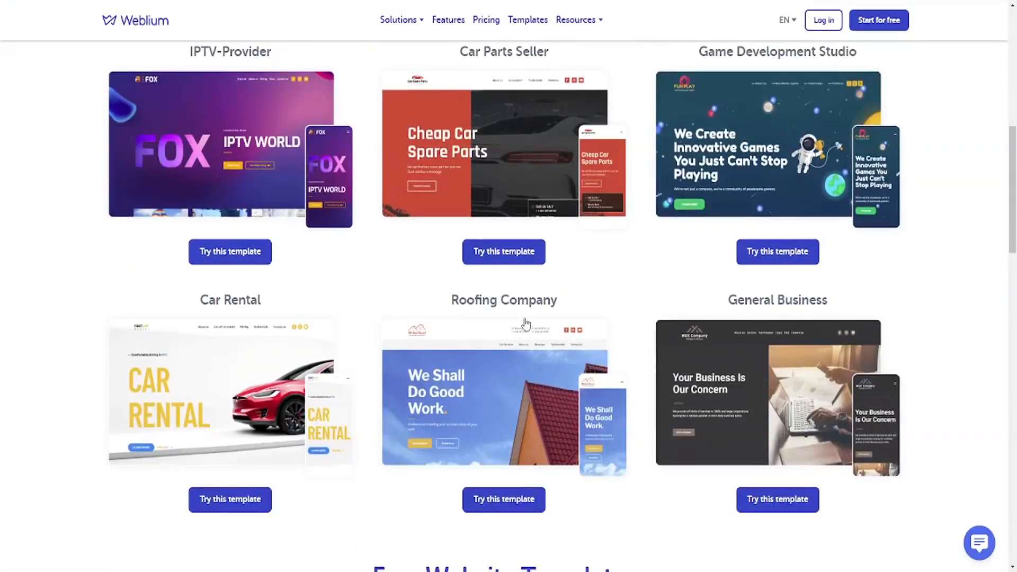
{"action": "scroll", "coordinate": [526, 325], "scroll_direction": "down", "scroll_amount": 2}
{"action": "scroll", "coordinate": [526, 324], "scroll_direction": "down", "scroll_amount": 6}
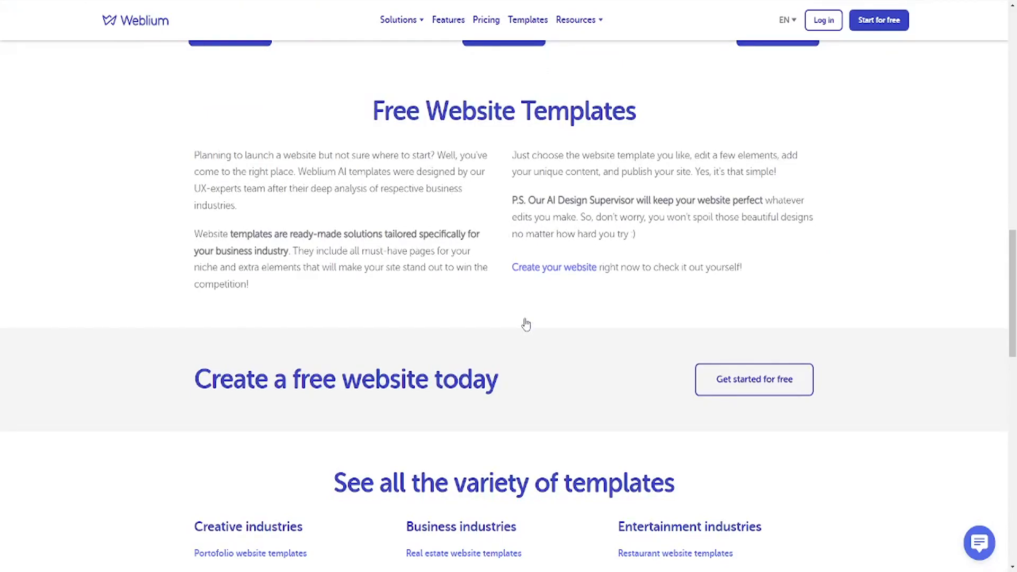
{"action": "scroll", "coordinate": [526, 324], "scroll_direction": "down", "scroll_amount": 2}
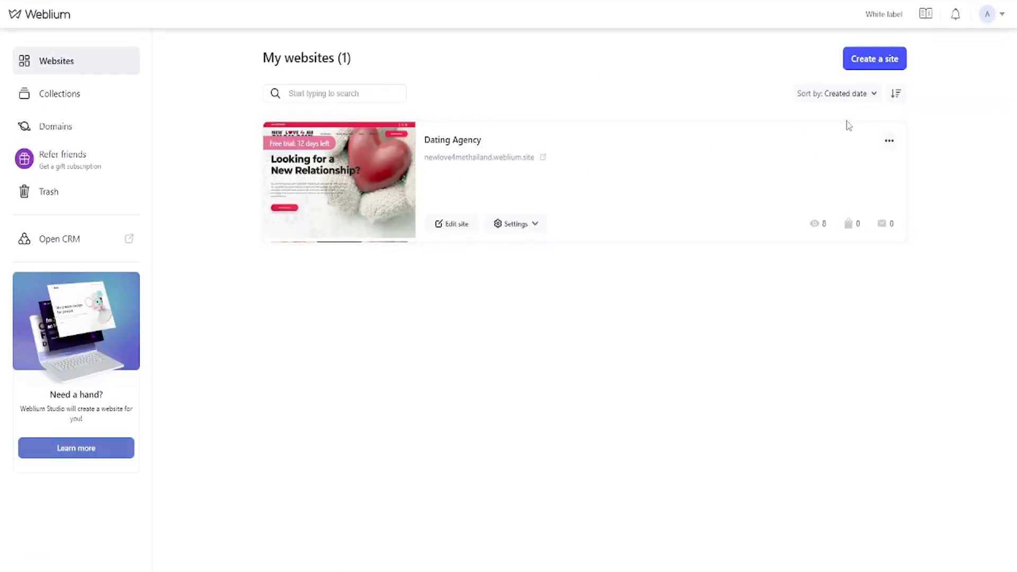
Step: Start creating a new site and look through the full template gallery for a suitable design
{"action": "left_click", "coordinate": [864, 62]}
{"action": "scroll", "coordinate": [567, 408], "scroll_direction": "down", "scroll_amount": 5}
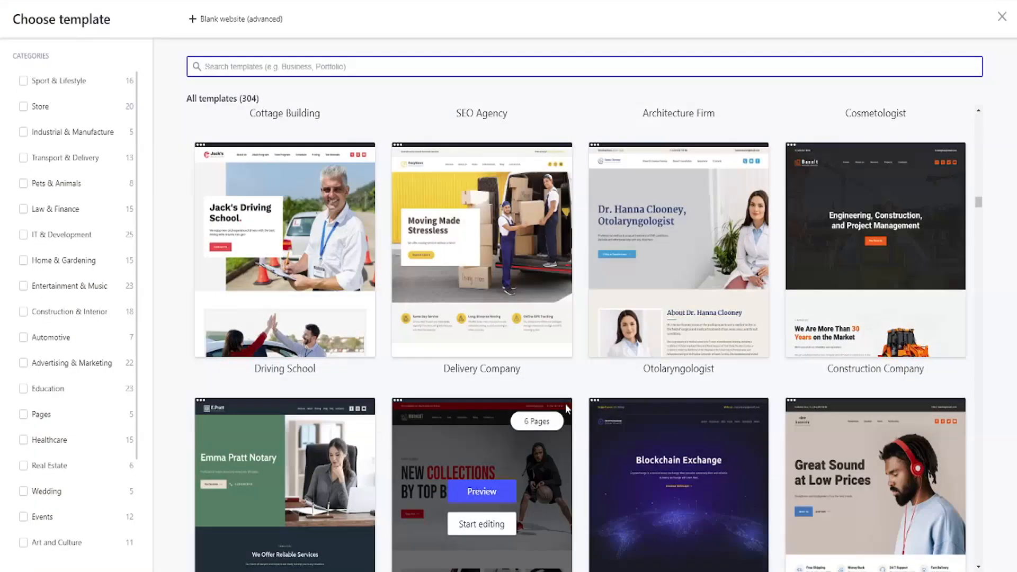
{"action": "scroll", "coordinate": [566, 408], "scroll_direction": "down", "scroll_amount": 4}
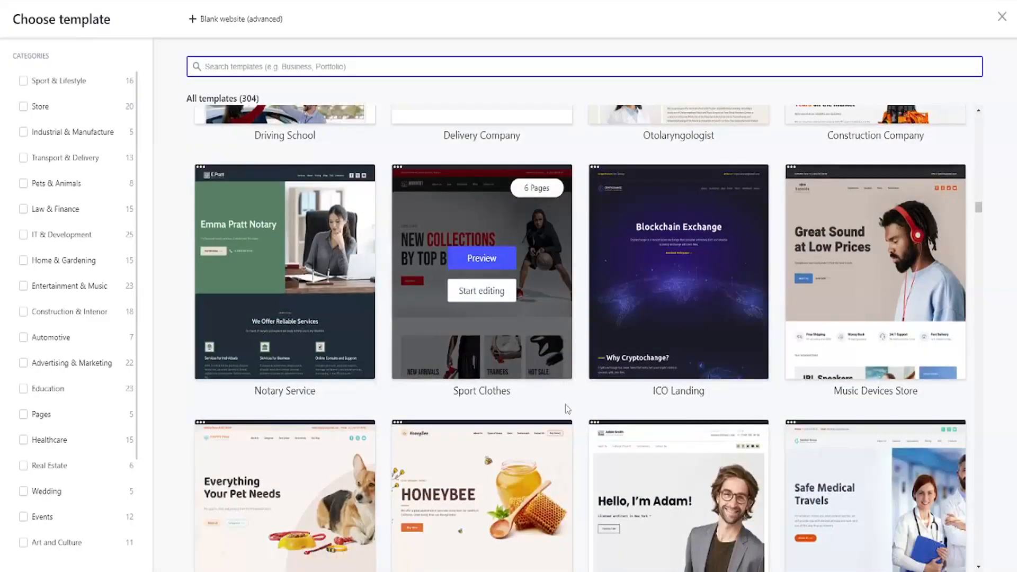
{"action": "scroll", "coordinate": [565, 409], "scroll_direction": "down", "scroll_amount": 4}
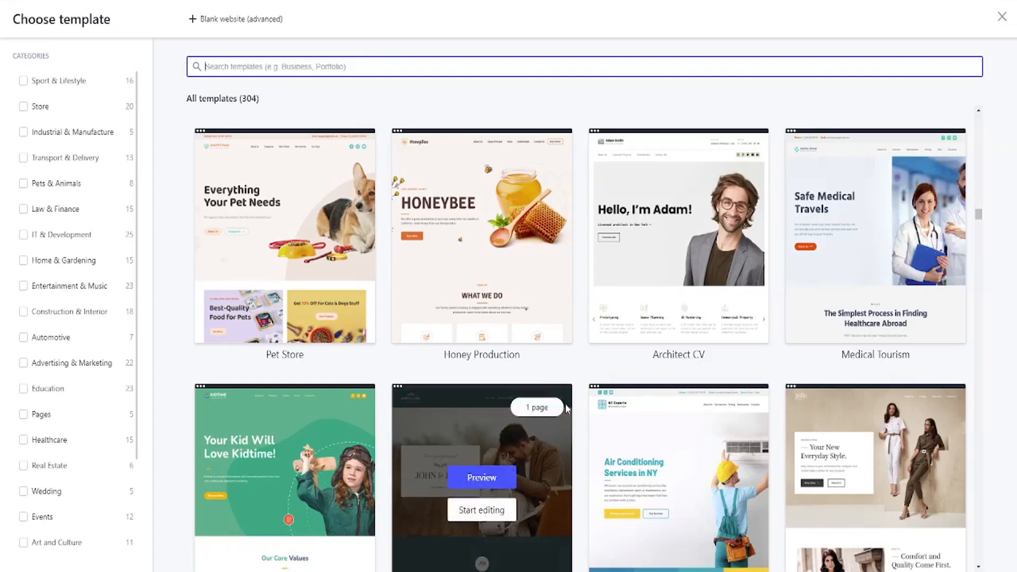
{"action": "scroll", "coordinate": [566, 408], "scroll_direction": "down", "scroll_amount": 2}
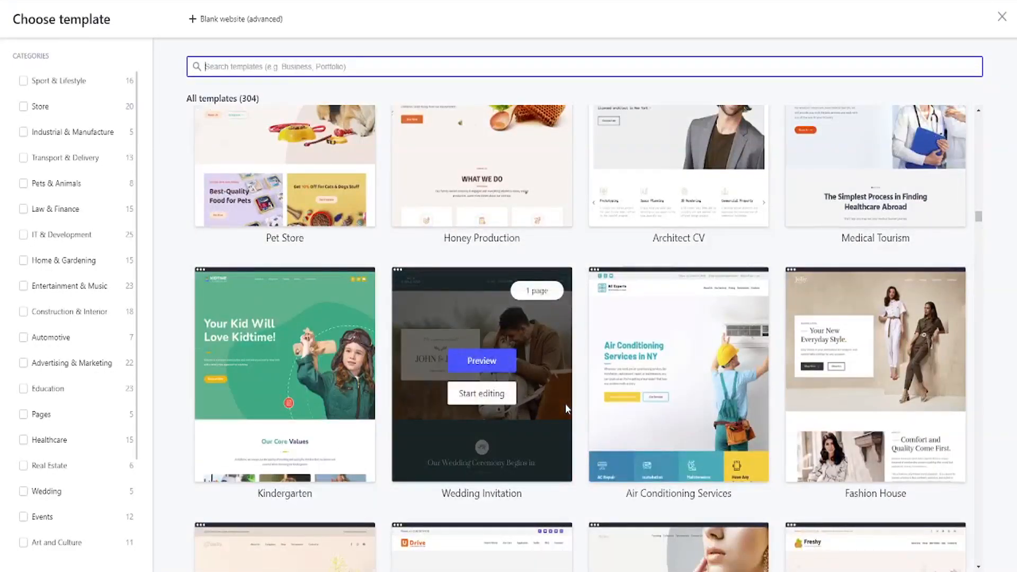
{"action": "scroll", "coordinate": [565, 403], "scroll_direction": "down", "scroll_amount": 3}
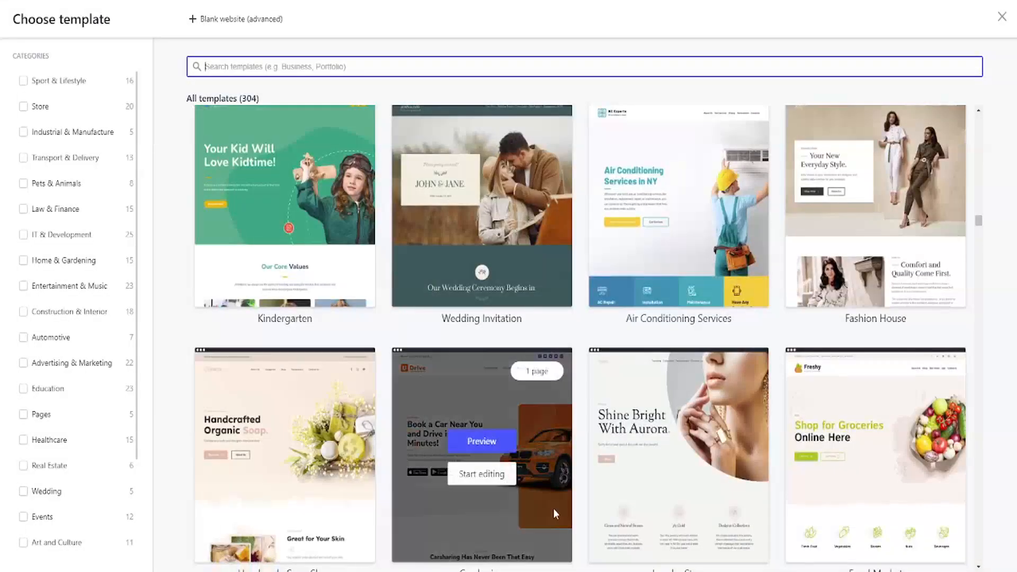
{"action": "scroll", "coordinate": [546, 508], "scroll_direction": "down", "scroll_amount": 2}
{"action": "scroll", "coordinate": [539, 500], "scroll_direction": "down", "scroll_amount": 2}
{"action": "scroll", "coordinate": [537, 494], "scroll_direction": "down", "scroll_amount": 5}
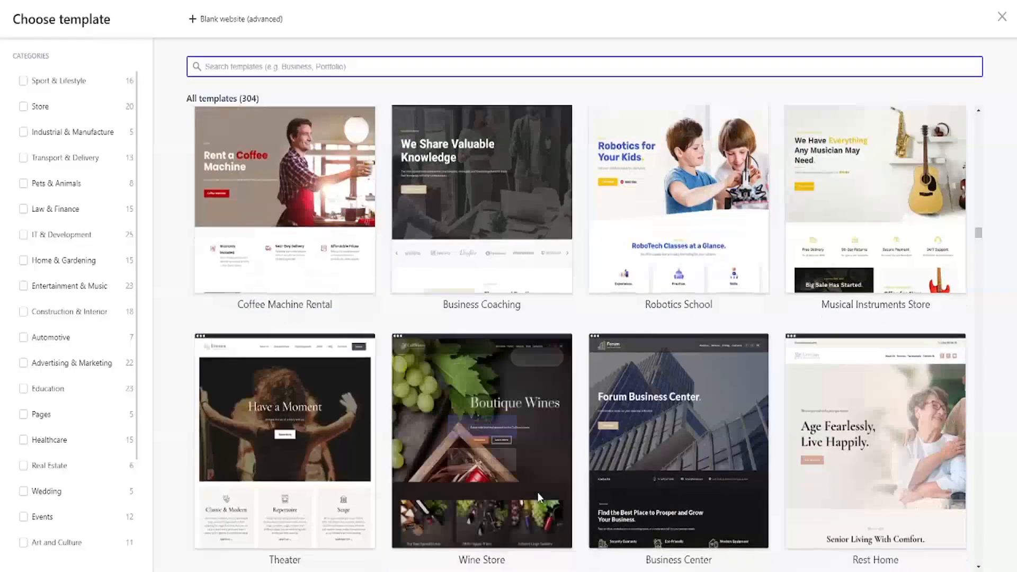
{"action": "scroll", "coordinate": [538, 497], "scroll_direction": "down", "scroll_amount": 1}
{"action": "scroll", "coordinate": [539, 497], "scroll_direction": "down", "scroll_amount": 3}
{"action": "scroll", "coordinate": [540, 497], "scroll_direction": "down", "scroll_amount": 4}
{"action": "scroll", "coordinate": [539, 497], "scroll_direction": "down", "scroll_amount": 2}
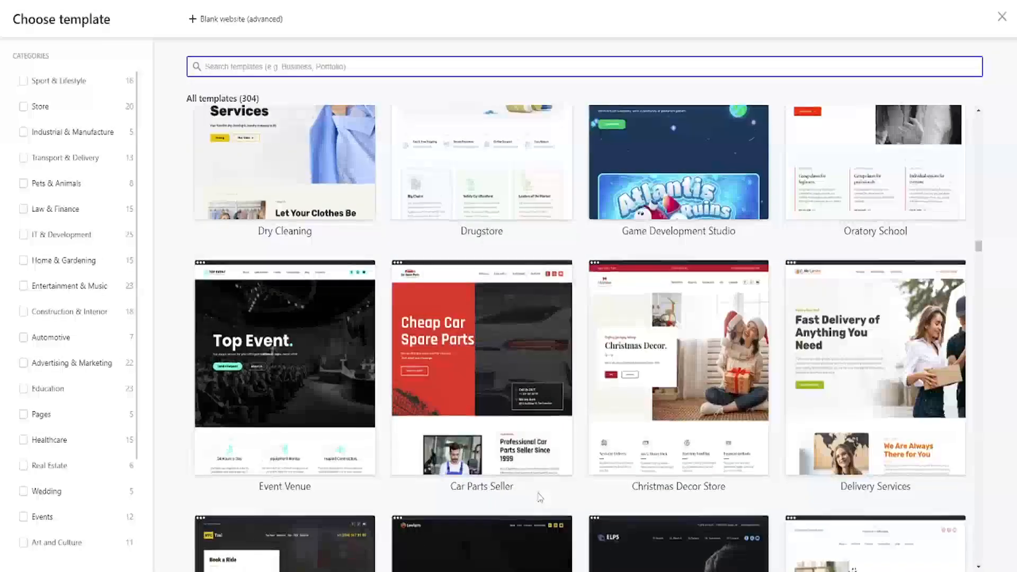
{"action": "scroll", "coordinate": [539, 497], "scroll_direction": "down", "scroll_amount": 5}
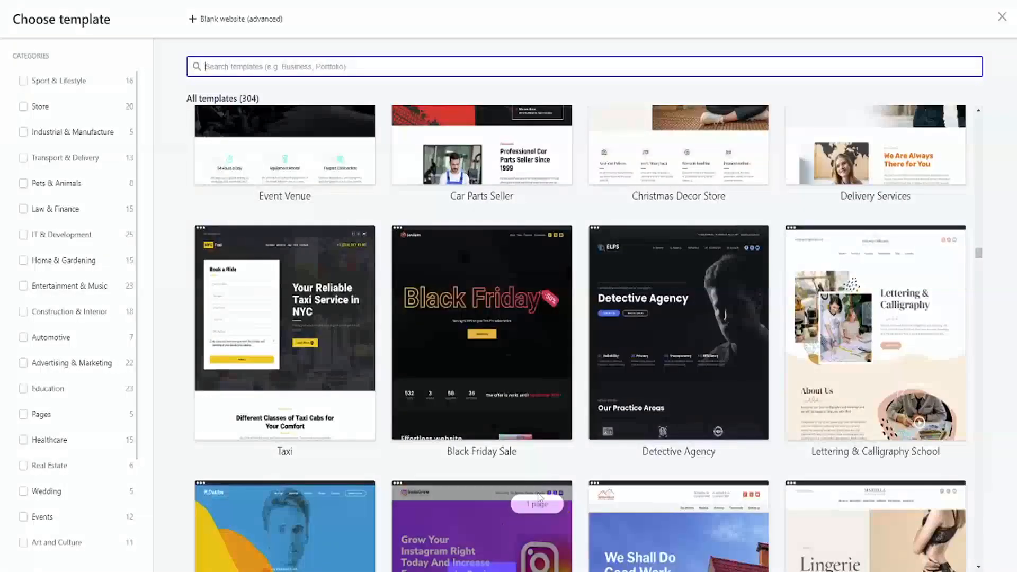
{"action": "scroll", "coordinate": [539, 497], "scroll_direction": "down", "scroll_amount": 5}
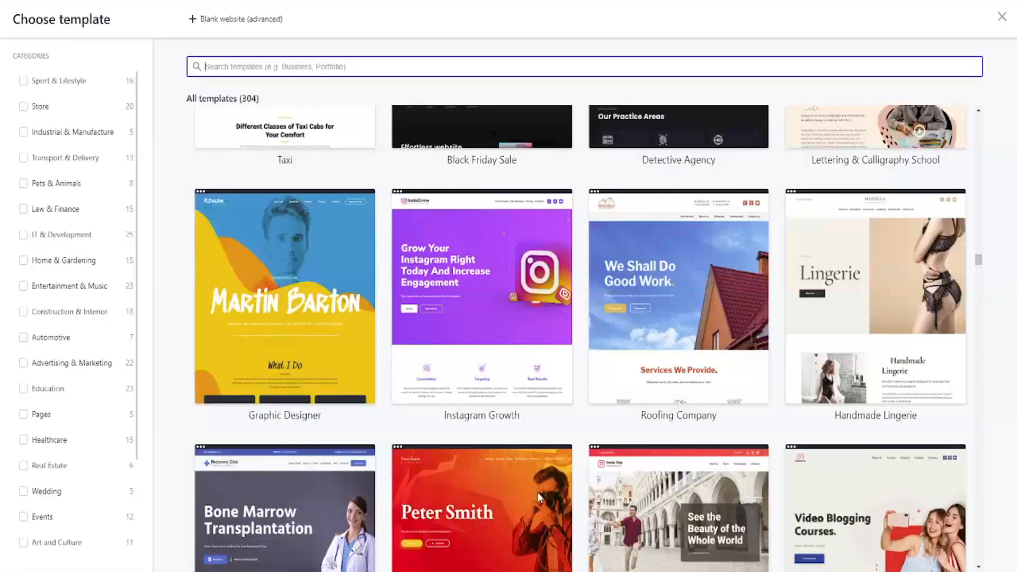
{"action": "scroll", "coordinate": [537, 492], "scroll_direction": "down", "scroll_amount": 3}
{"action": "scroll", "coordinate": [537, 492], "scroll_direction": "down", "scroll_amount": 2}
{"action": "scroll", "coordinate": [538, 498], "scroll_direction": "up", "scroll_amount": 3}
{"action": "scroll", "coordinate": [466, 311], "scroll_direction": "down", "scroll_amount": 1}
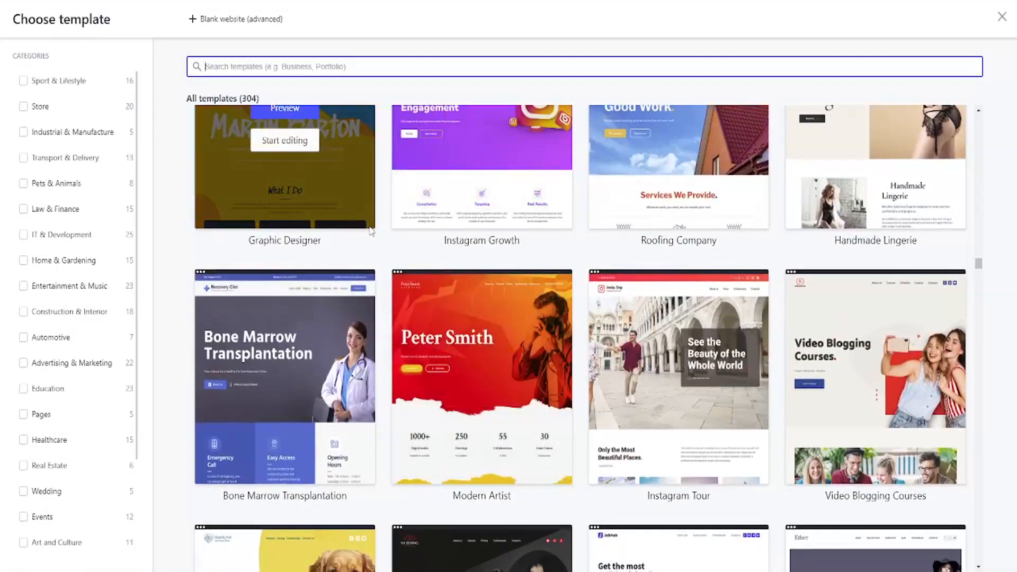
{"action": "scroll", "coordinate": [423, 483], "scroll_direction": "down", "scroll_amount": 7}
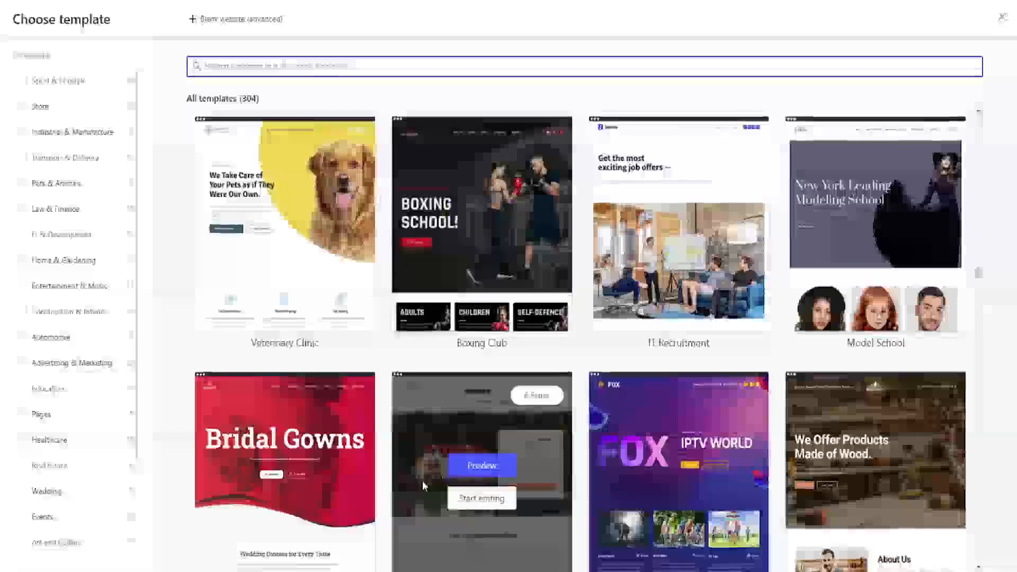
{"action": "scroll", "coordinate": [422, 481], "scroll_direction": "down", "scroll_amount": 20}
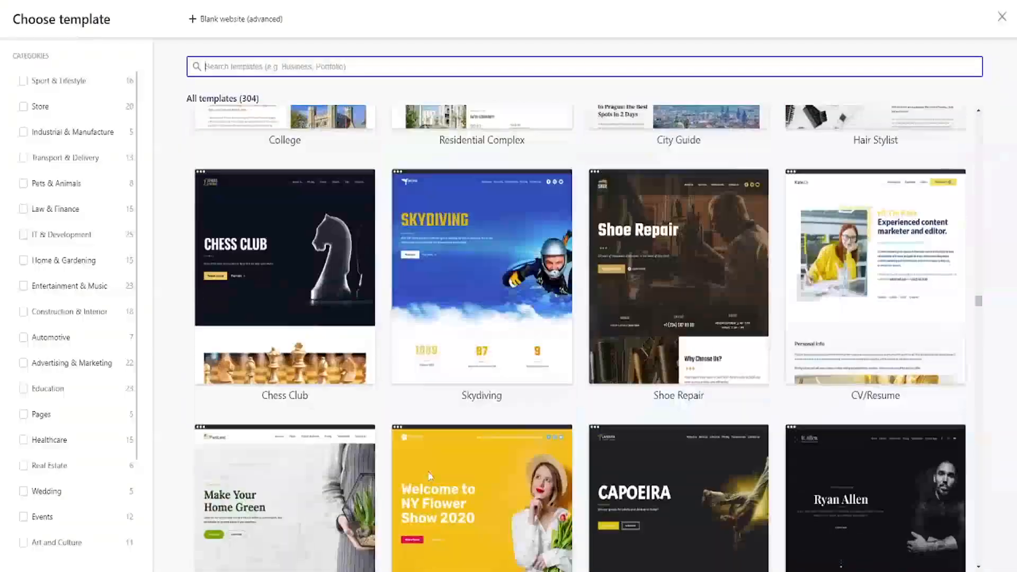
{"action": "scroll", "coordinate": [430, 476], "scroll_direction": "down", "scroll_amount": 18}
{"action": "scroll", "coordinate": [405, 439], "scroll_direction": "down", "scroll_amount": 4}
{"action": "scroll", "coordinate": [636, 236], "scroll_direction": "up", "scroll_amount": 4}
{"action": "scroll", "coordinate": [548, 503], "scroll_direction": "down", "scroll_amount": 11}
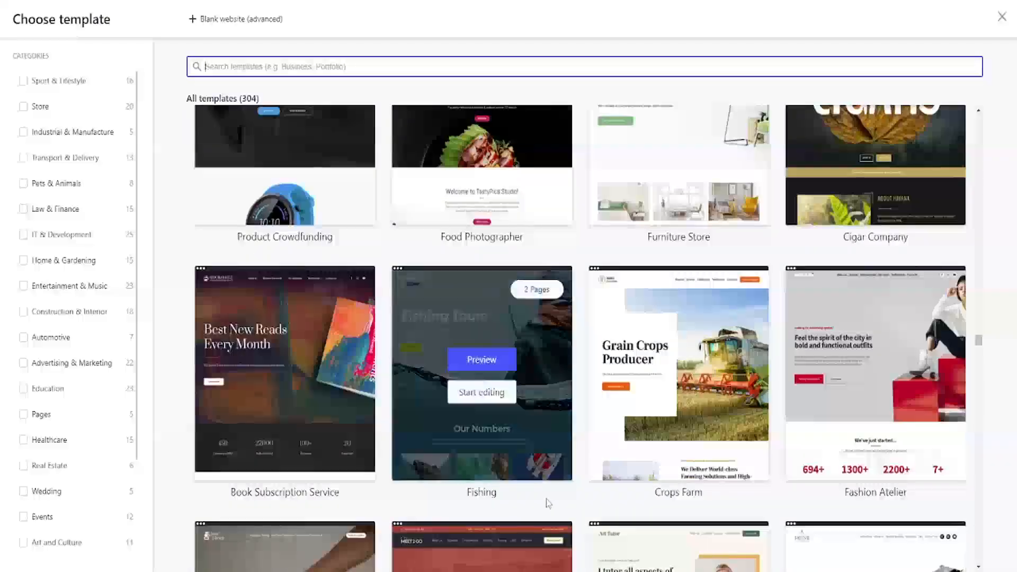
{"action": "scroll", "coordinate": [548, 503], "scroll_direction": "down", "scroll_amount": 20}
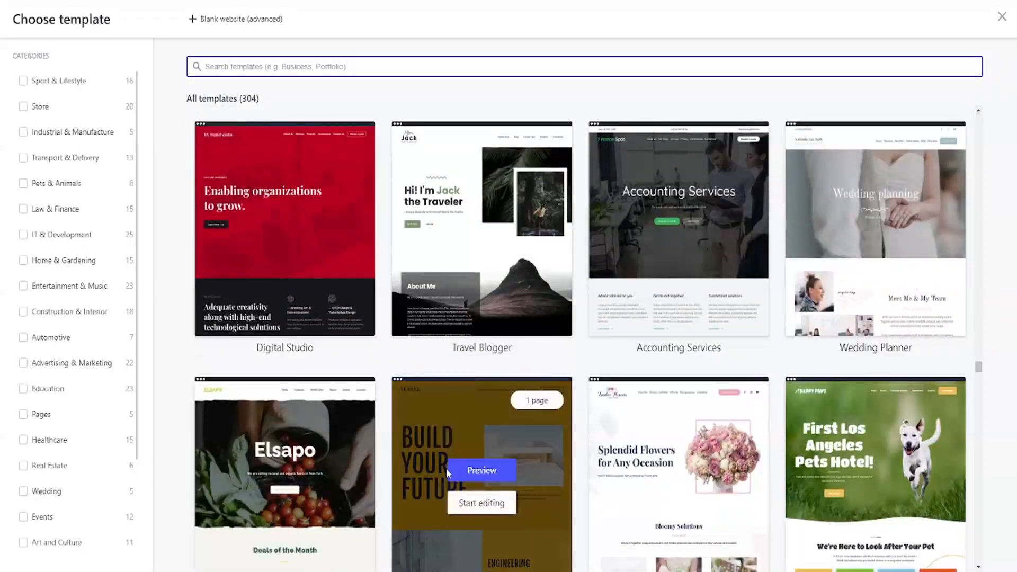
{"action": "scroll", "coordinate": [447, 468], "scroll_direction": "down", "scroll_amount": 16}
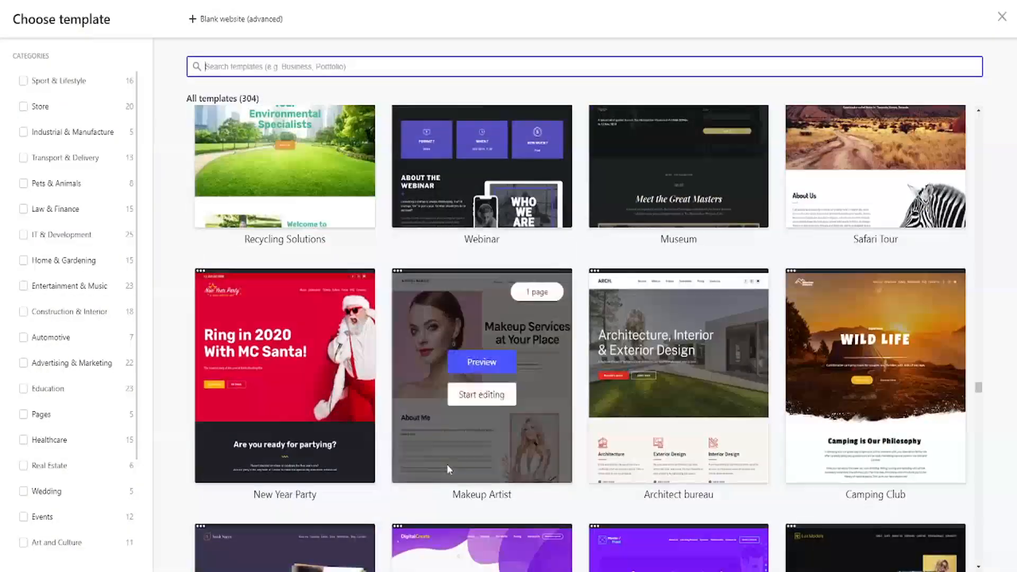
{"action": "scroll", "coordinate": [447, 464], "scroll_direction": "down", "scroll_amount": 18}
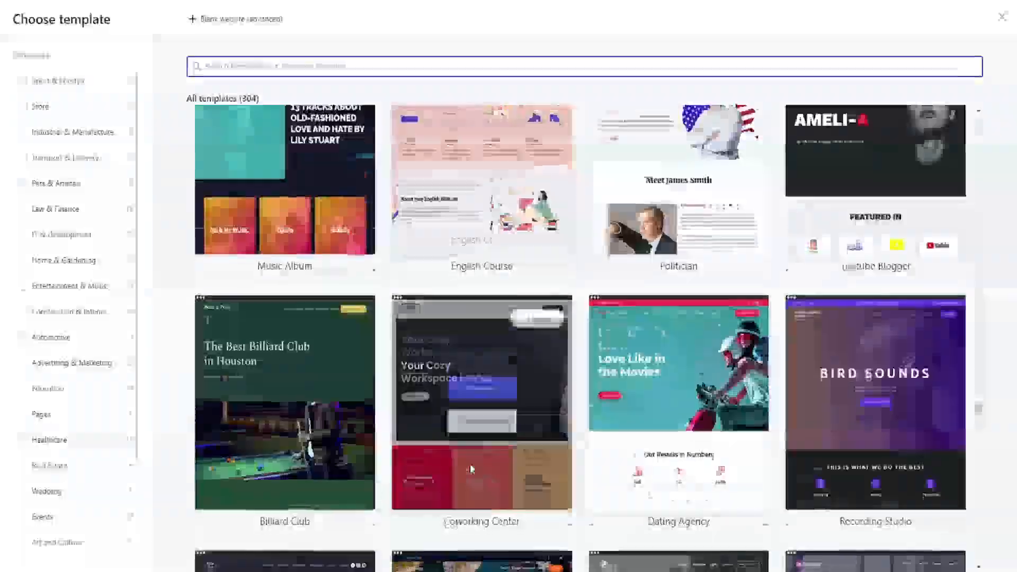
{"action": "scroll", "coordinate": [472, 469], "scroll_direction": "down", "scroll_amount": 2}
{"action": "mouse_move", "coordinate": [665, 353]}
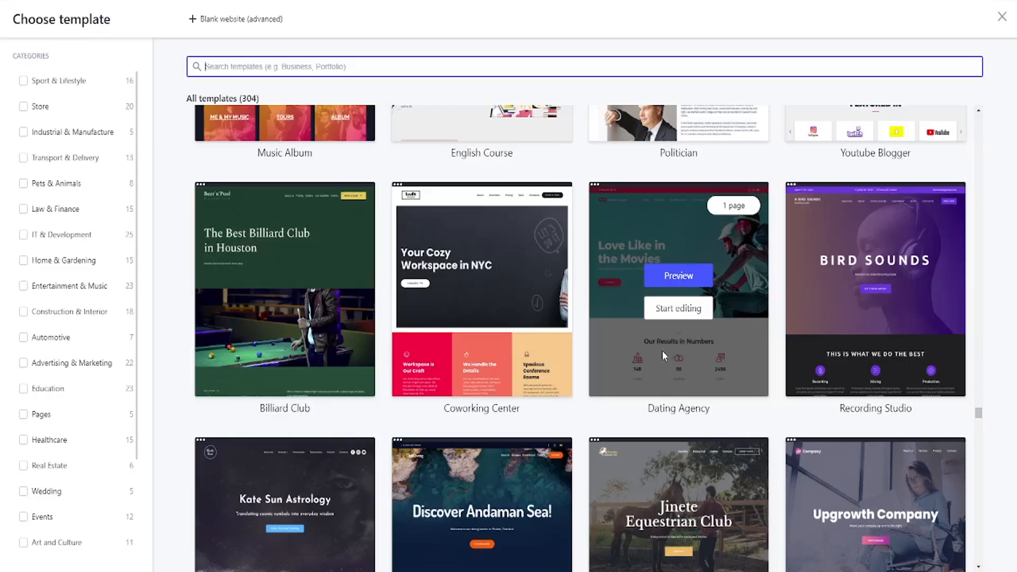
Step: Choose the Youtube Blogger template for the new site and open it for editing
{"action": "scroll", "coordinate": [663, 351], "scroll_direction": "up", "scroll_amount": 4}
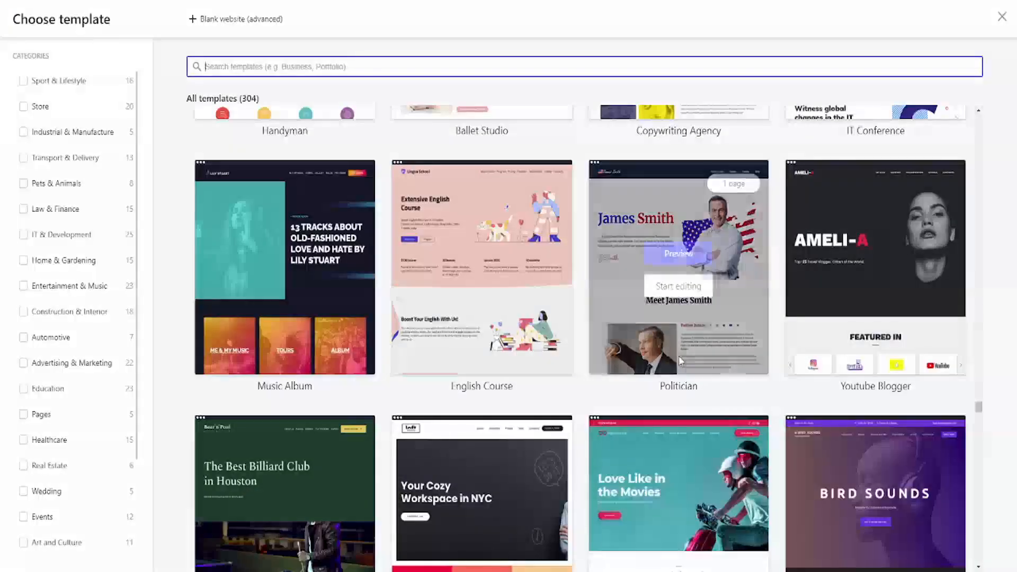
{"action": "mouse_move", "coordinate": [866, 335]}
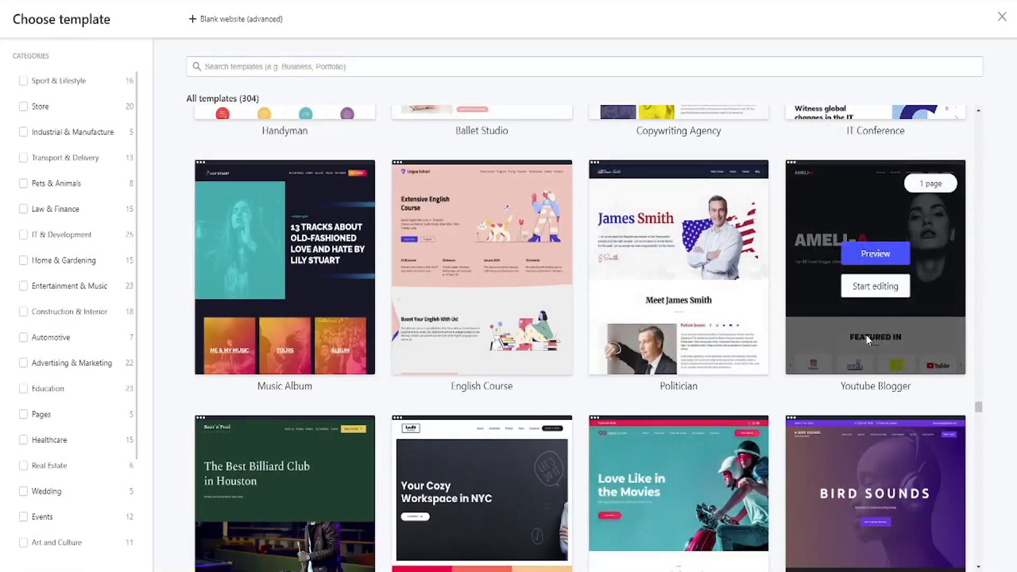
{"action": "left_click", "coordinate": [873, 285]}
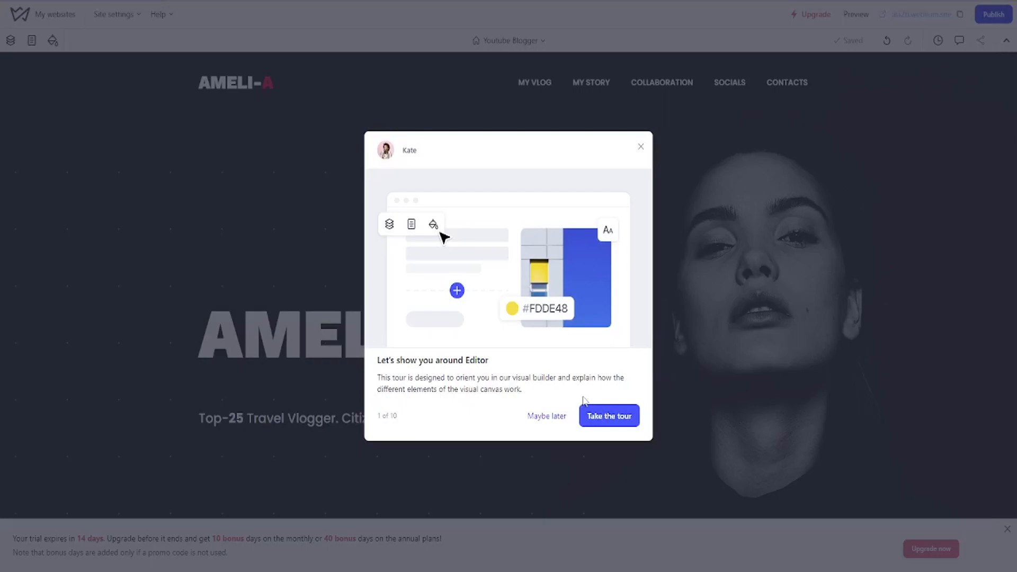
Step: Take the full editor tour, from the Navigator to publishing, and finish it to start editing
{"action": "left_click", "coordinate": [604, 419]}
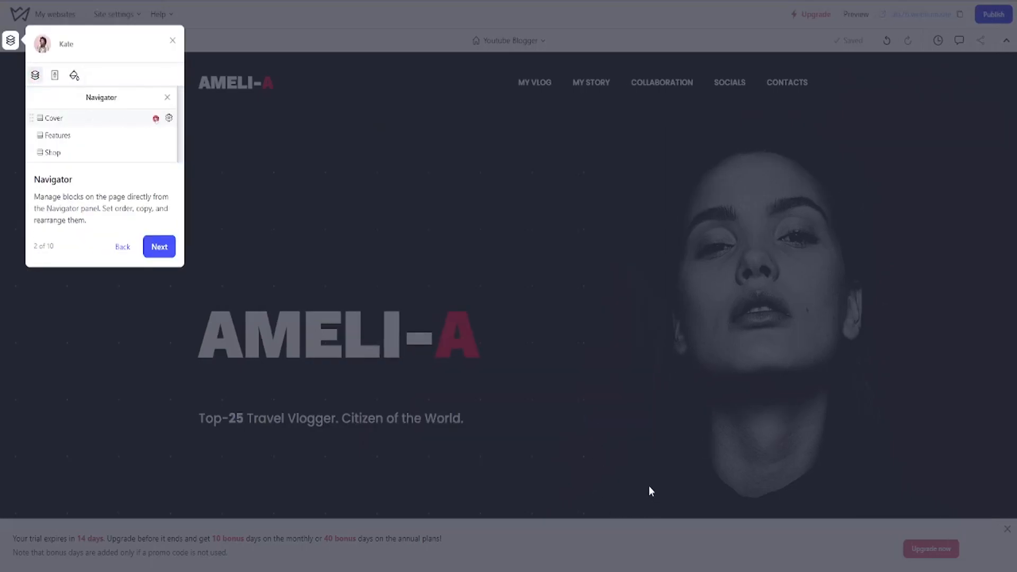
{"action": "left_click", "coordinate": [160, 247]}
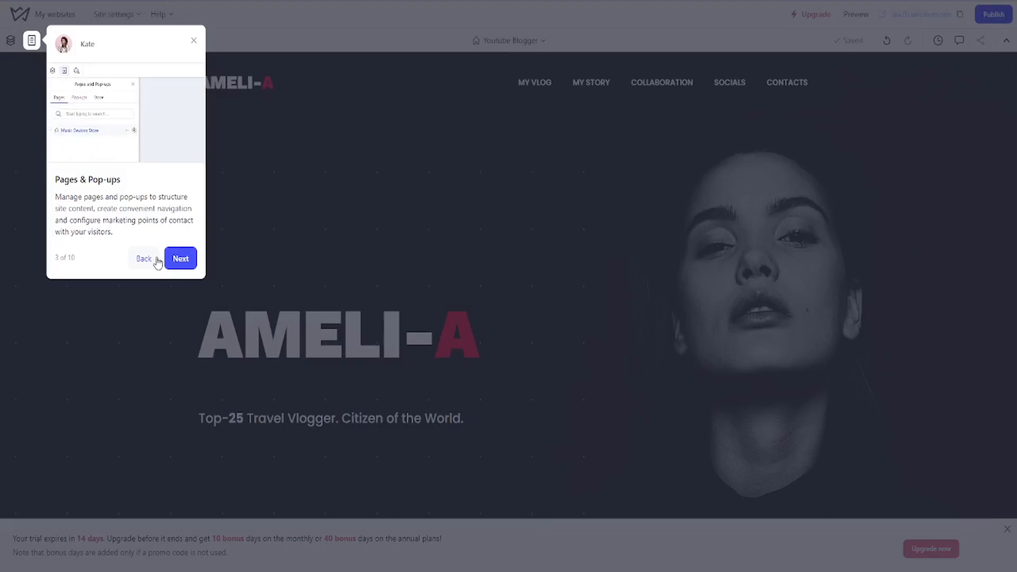
{"action": "left_click", "coordinate": [175, 261]}
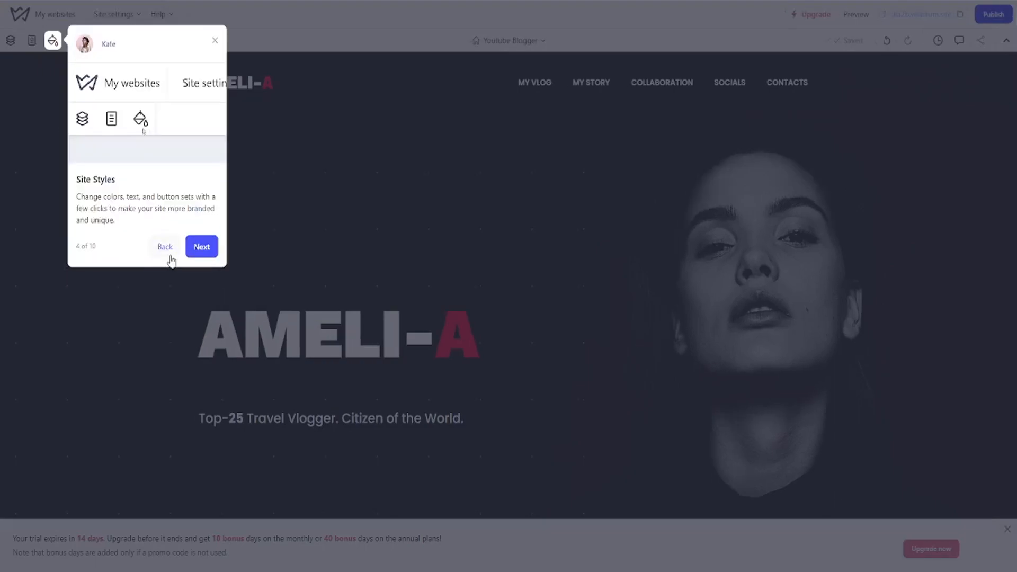
{"action": "left_click", "coordinate": [198, 247]}
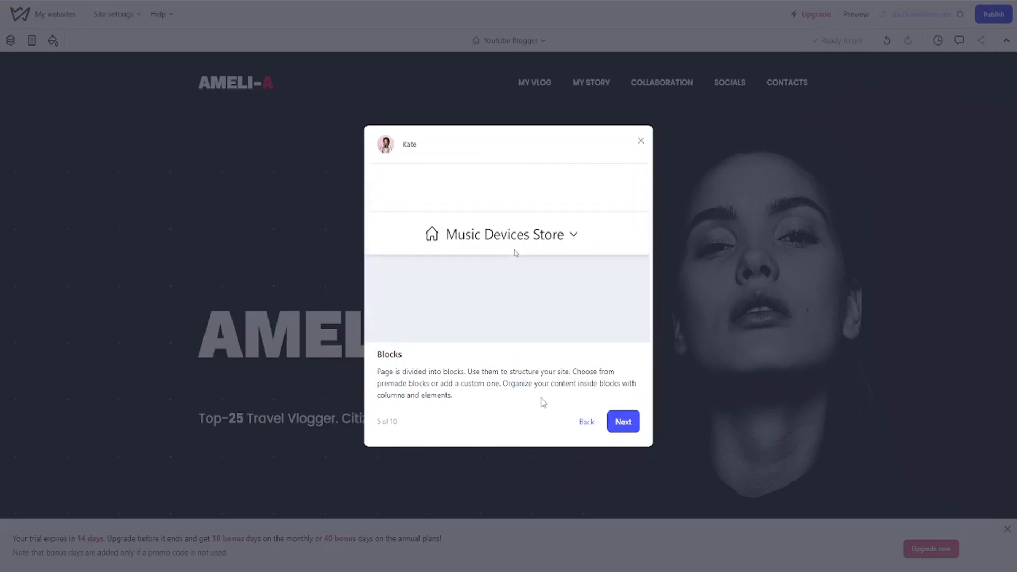
{"action": "left_click", "coordinate": [623, 421]}
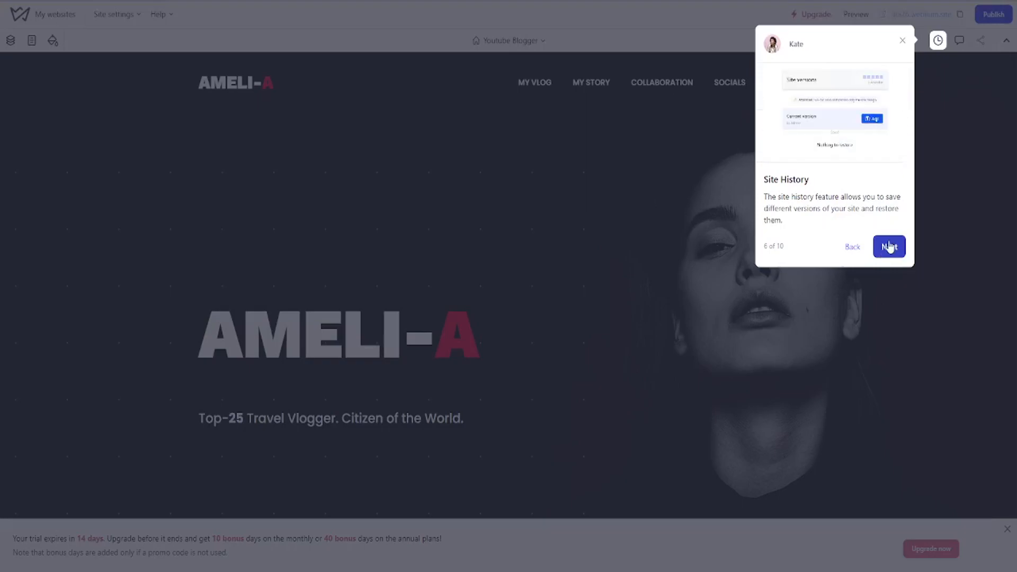
{"action": "left_click", "coordinate": [889, 246]}
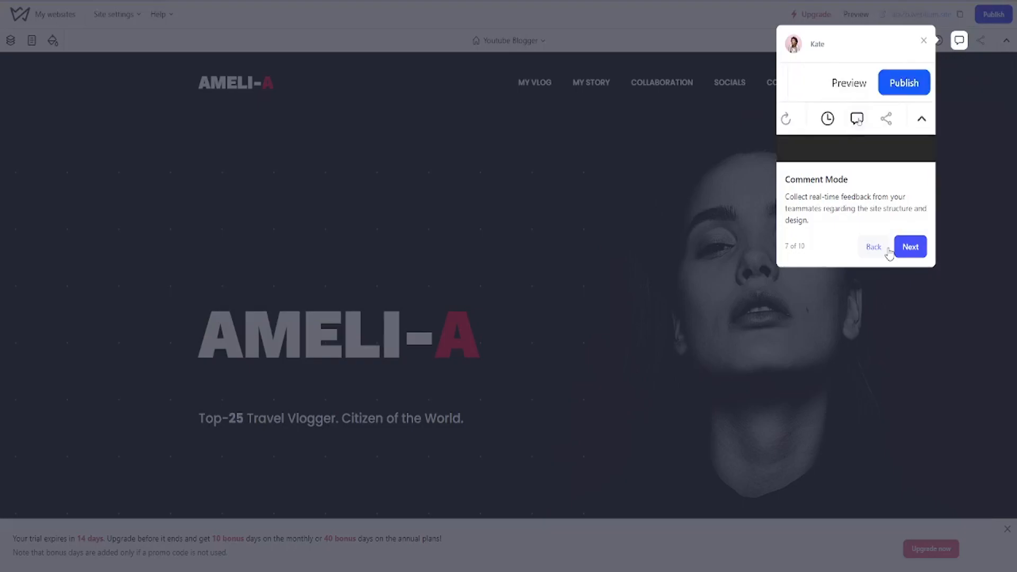
{"action": "left_click", "coordinate": [923, 247]}
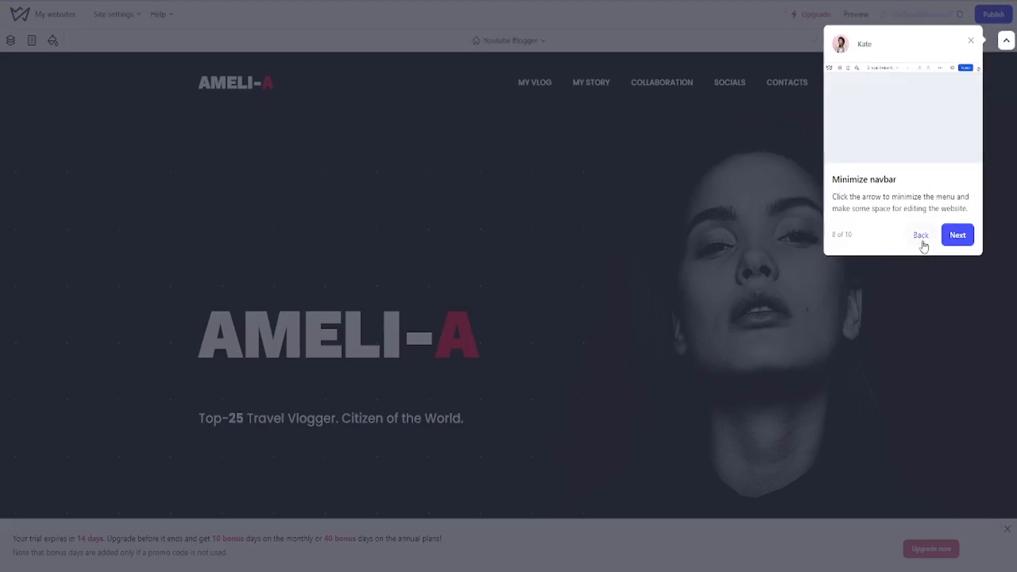
{"action": "left_click", "coordinate": [959, 235]}
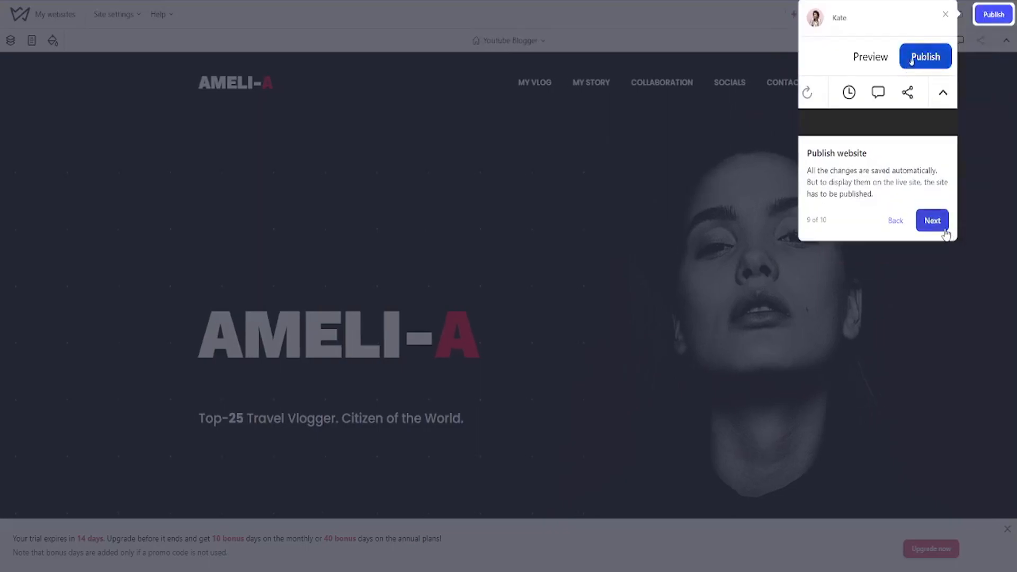
{"action": "left_click", "coordinate": [933, 221]}
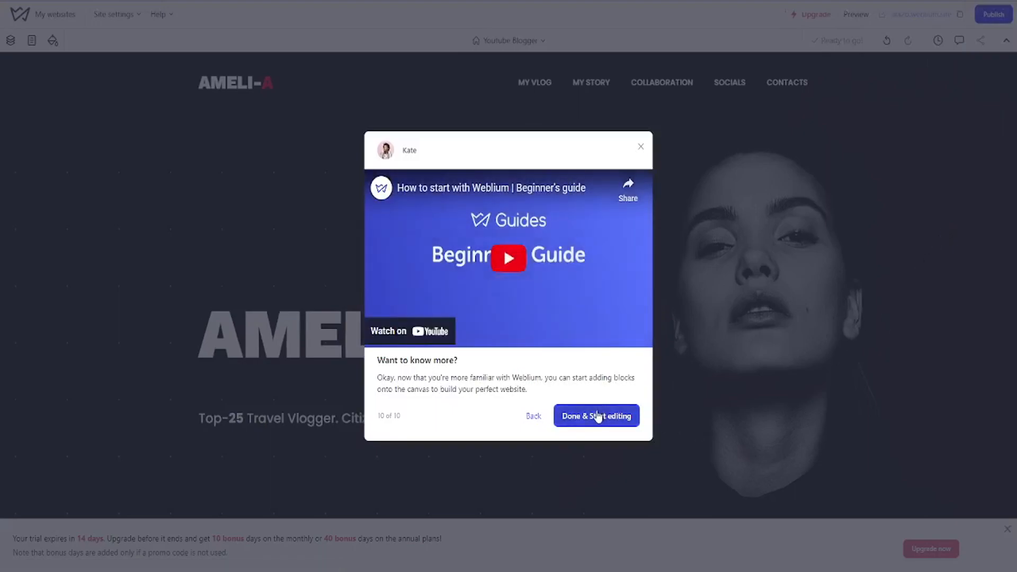
{"action": "left_click", "coordinate": [597, 416]}
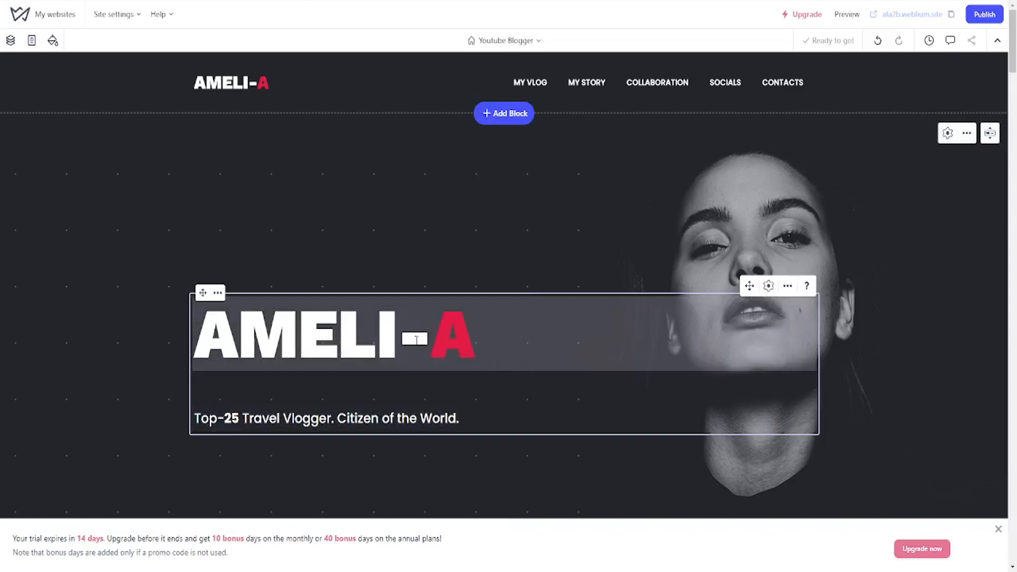
Step: Dismiss the trial expiry banner and examine the text styles available for the cover's hero title
{"action": "left_click", "coordinate": [499, 320]}
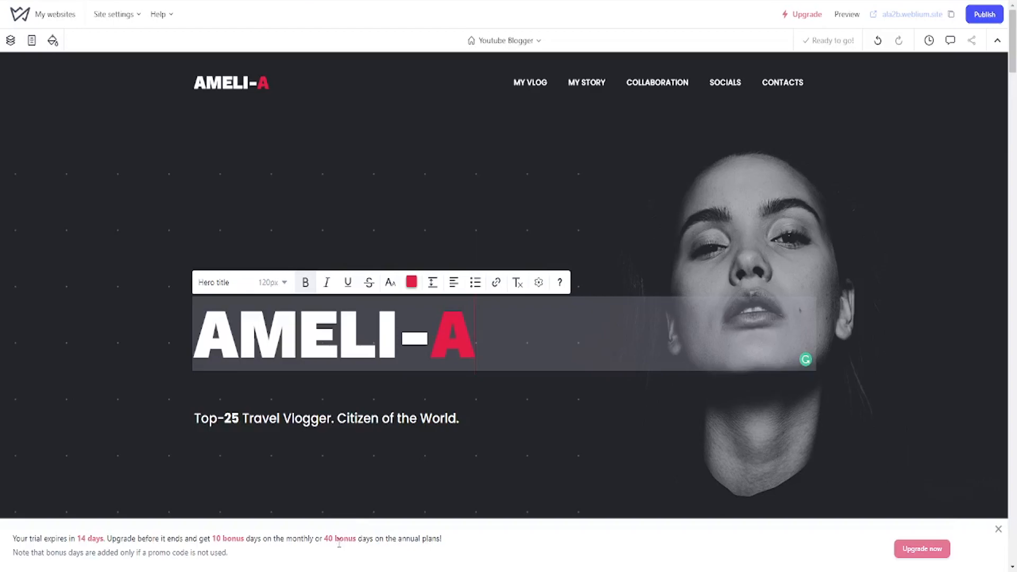
{"action": "left_click", "coordinate": [999, 530]}
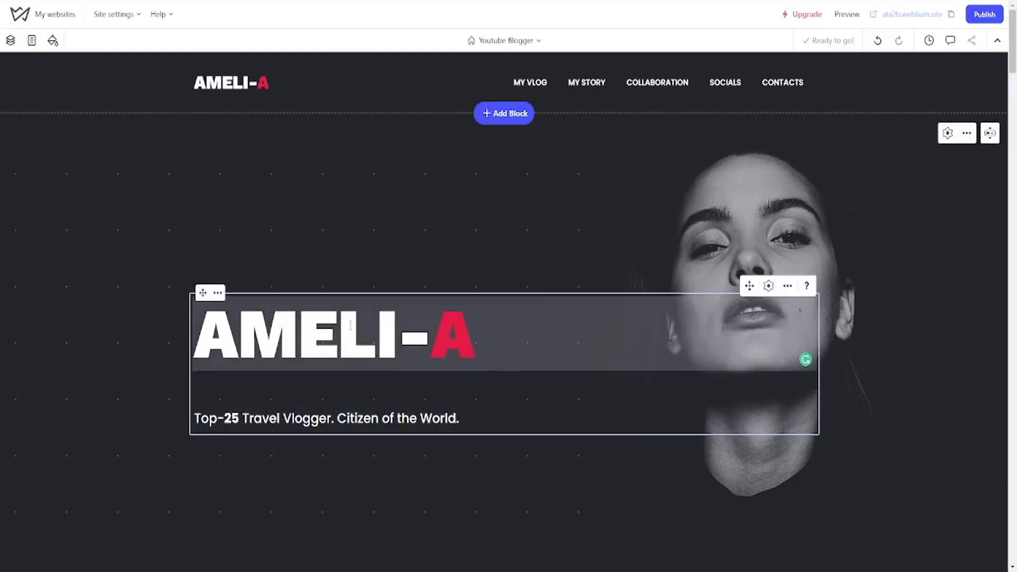
{"action": "left_click", "coordinate": [211, 321]}
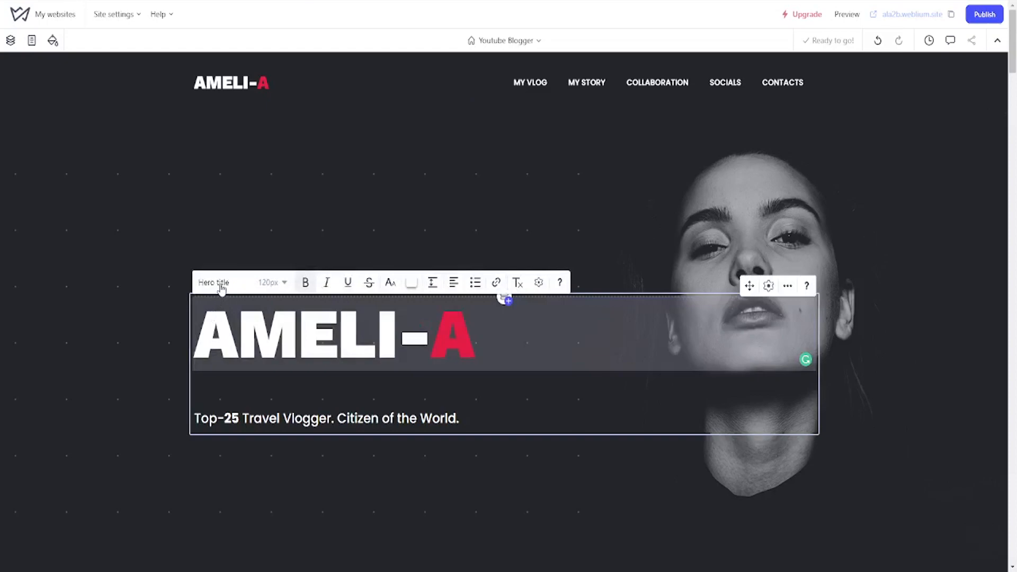
{"action": "left_click", "coordinate": [285, 283]}
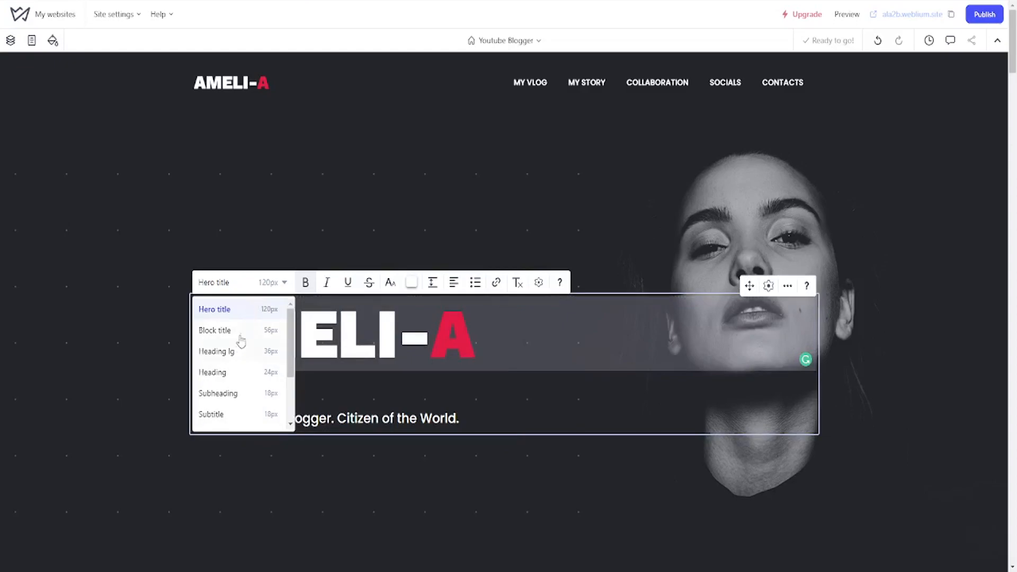
{"action": "left_click", "coordinate": [285, 285]}
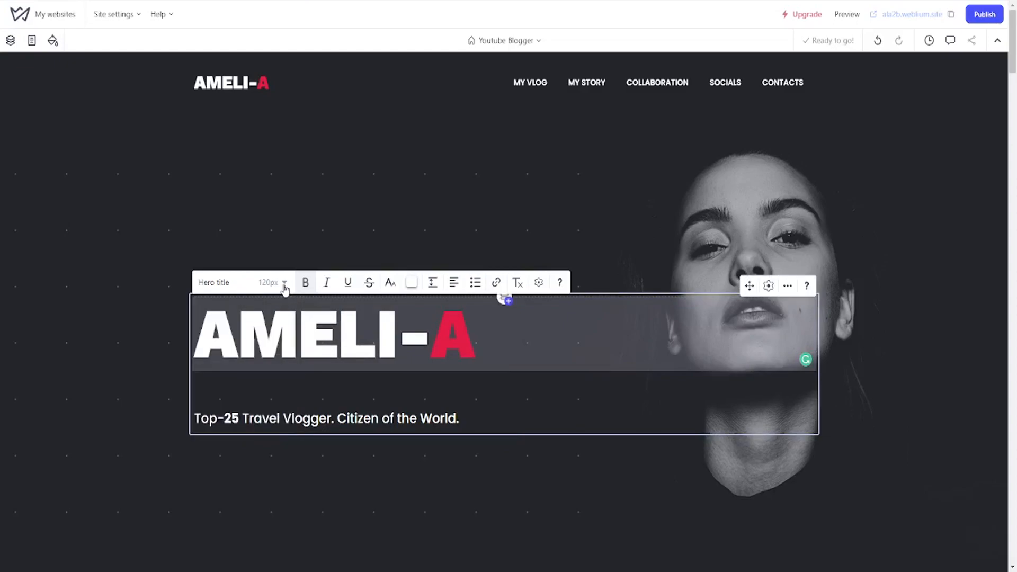
{"action": "left_click", "coordinate": [284, 285]}
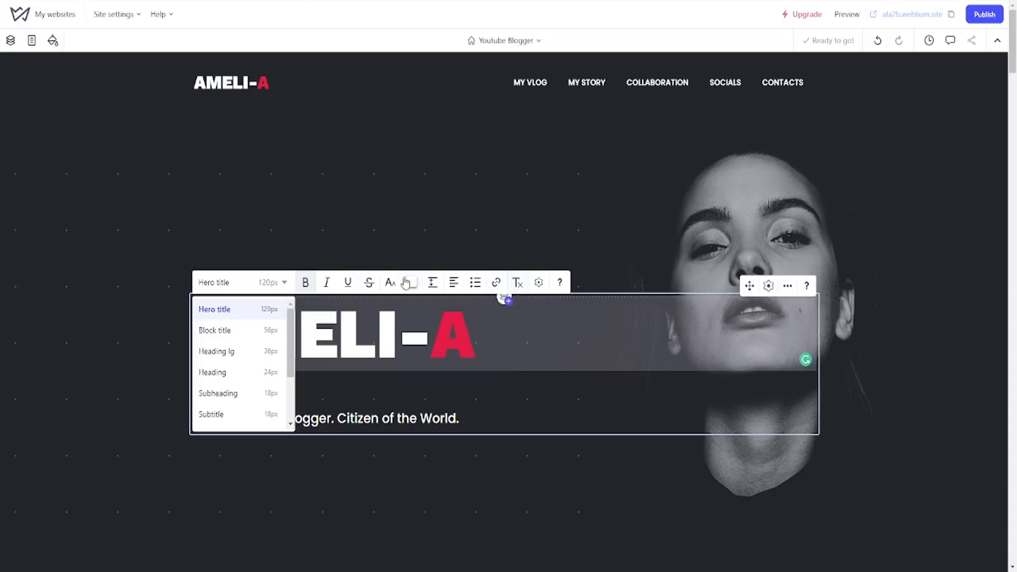
Step: Examine the SEO tag and CSS class options in the hero title's text settings, then close them
{"action": "left_click", "coordinate": [539, 284]}
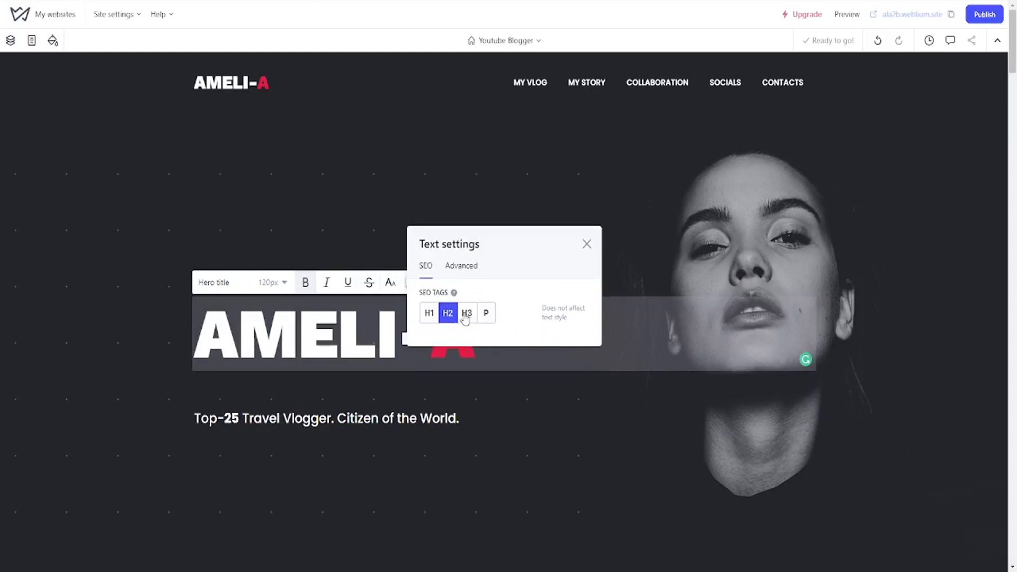
{"action": "left_click", "coordinate": [457, 267]}
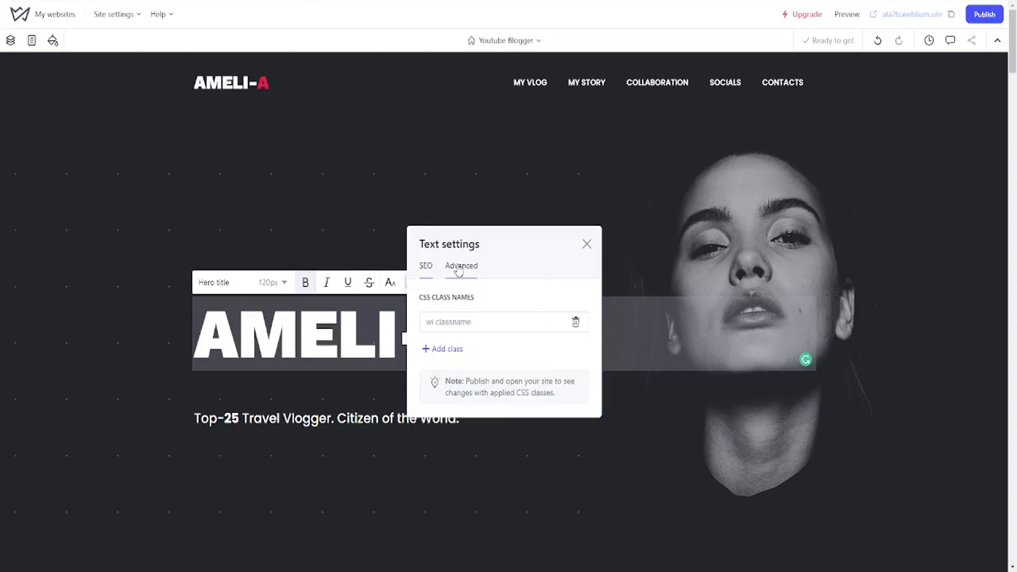
{"action": "left_click", "coordinate": [428, 320]}
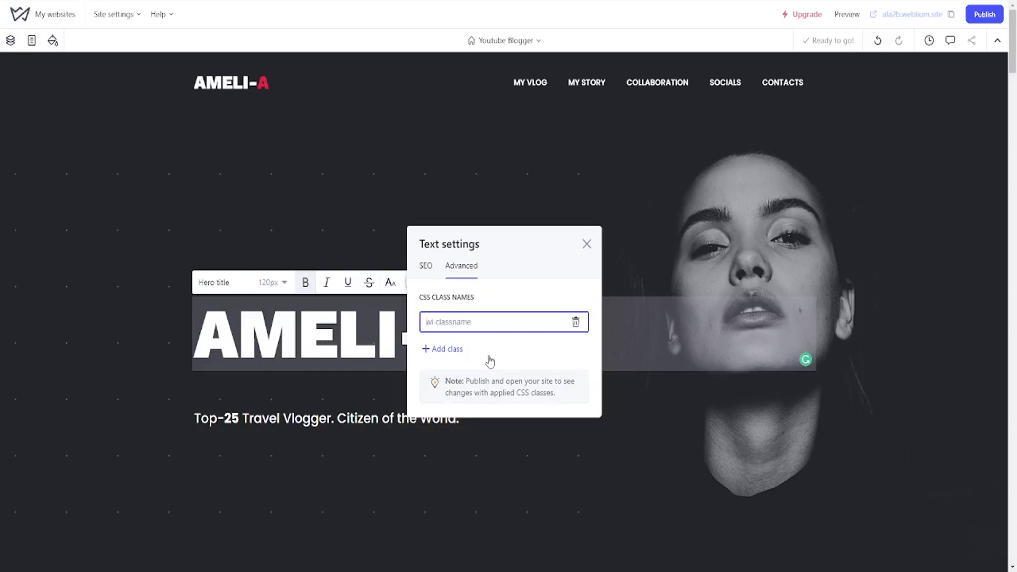
{"action": "left_click", "coordinate": [424, 271]}
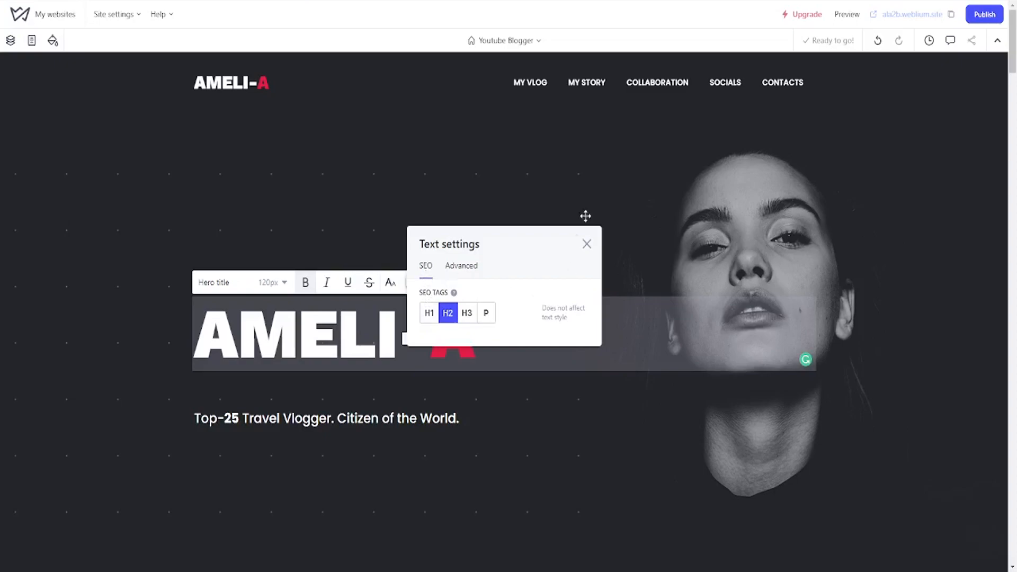
{"action": "left_click", "coordinate": [587, 244]}
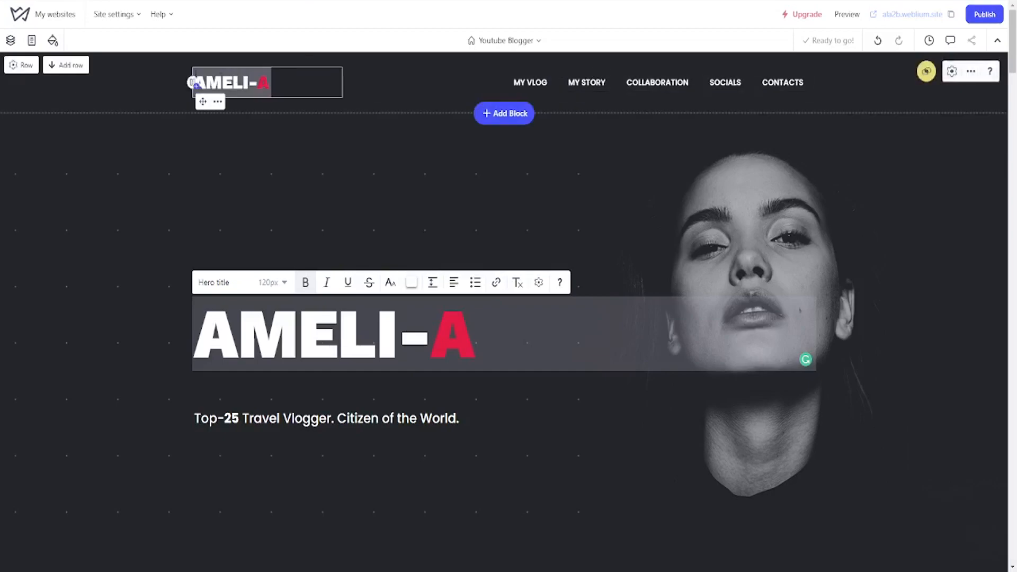
Step: Look through the header row's layout, background and advanced settings, trying the color overlay on and off
{"action": "left_click", "coordinate": [16, 68]}
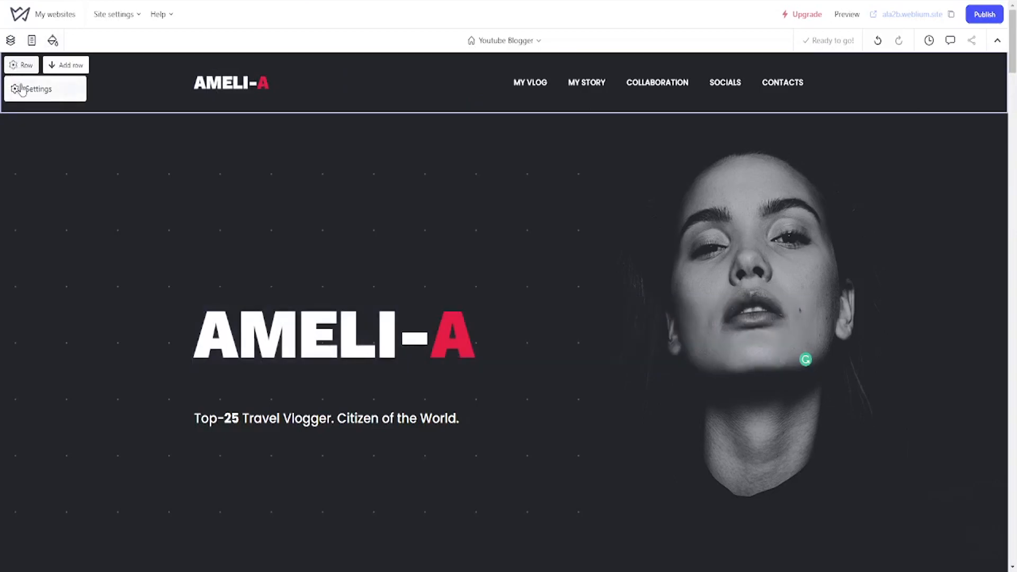
{"action": "left_click", "coordinate": [21, 89]}
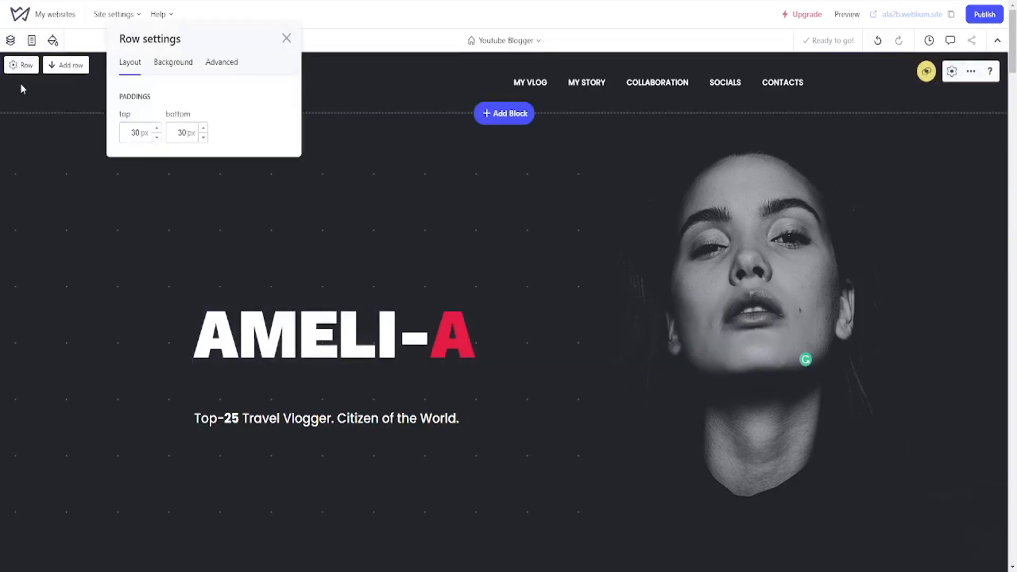
{"action": "left_click", "coordinate": [168, 67]}
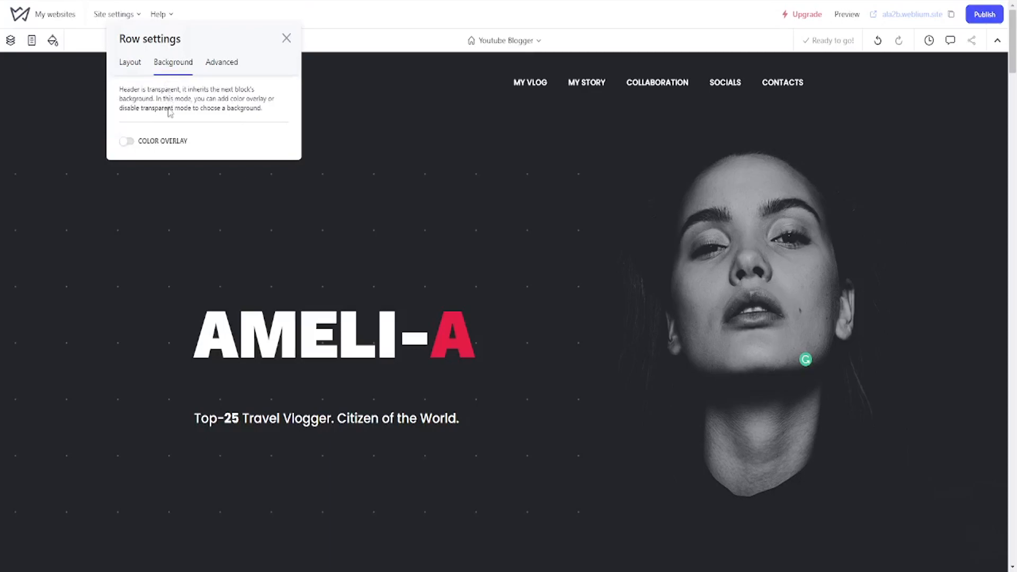
{"action": "left_click", "coordinate": [155, 143]}
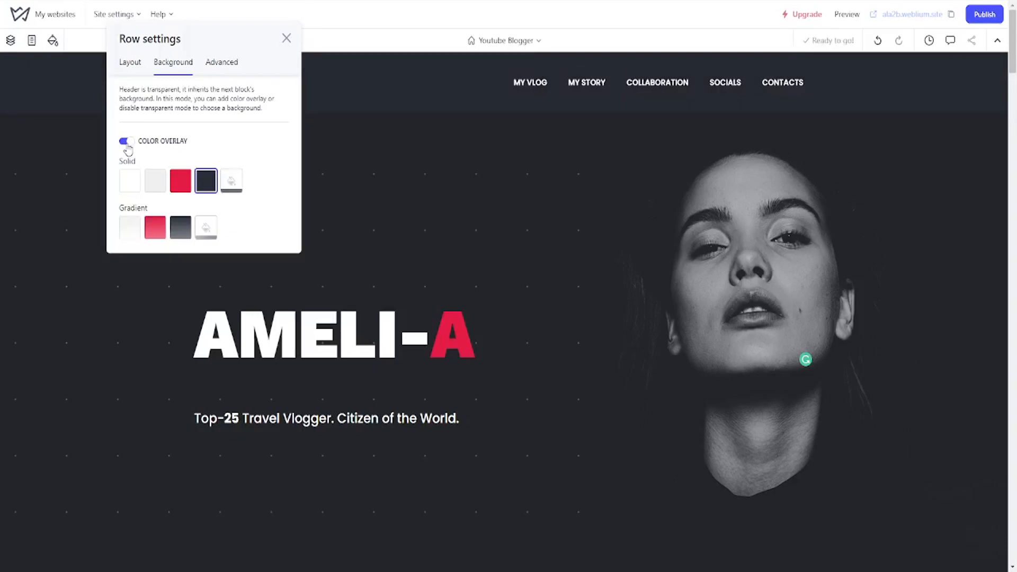
{"action": "left_click", "coordinate": [127, 143]}
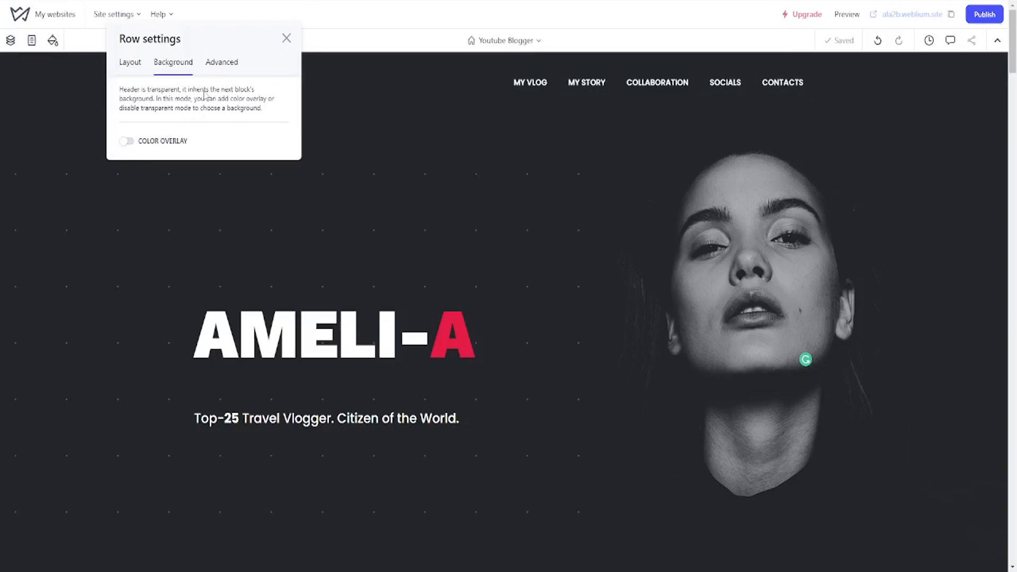
{"action": "left_click", "coordinate": [212, 73]}
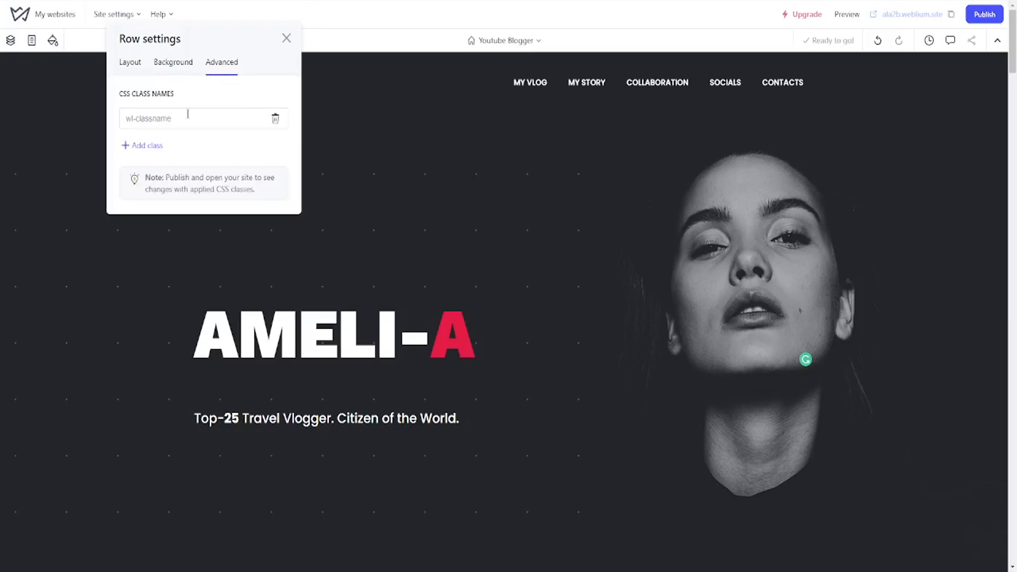
{"action": "left_click", "coordinate": [355, 112]}
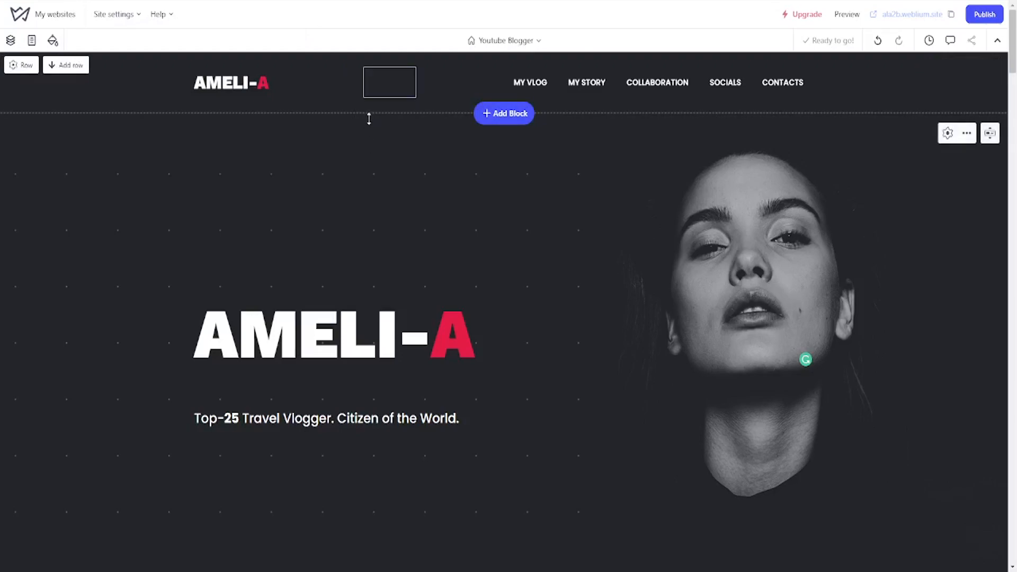
Step: Try to narrow the logo's column in the header row
{"action": "left_click", "coordinate": [211, 83]}
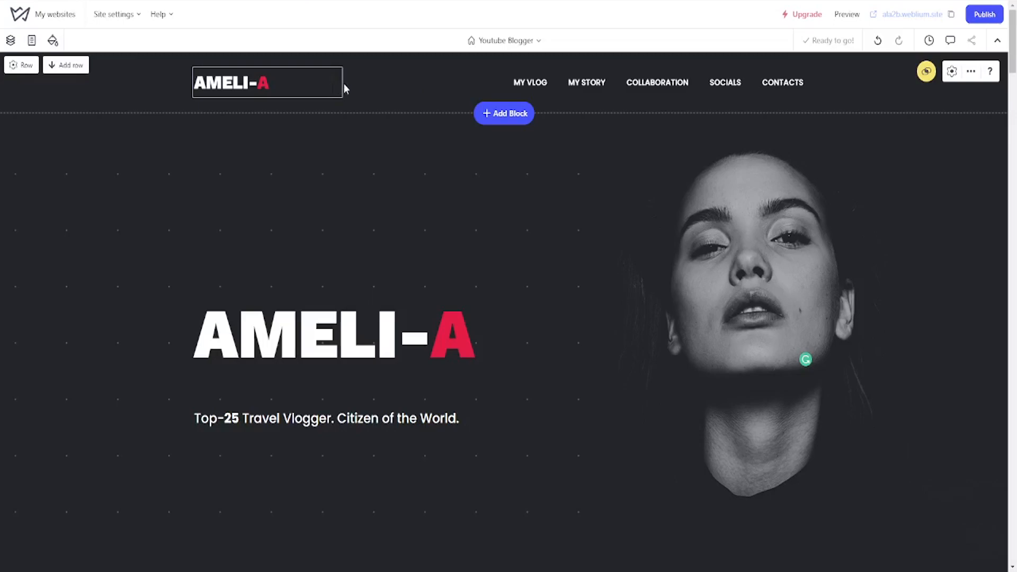
{"action": "left_click_drag", "start_coordinate": [342, 84], "coordinate": [95, 103]}
{"action": "left_click", "coordinate": [152, 90]}
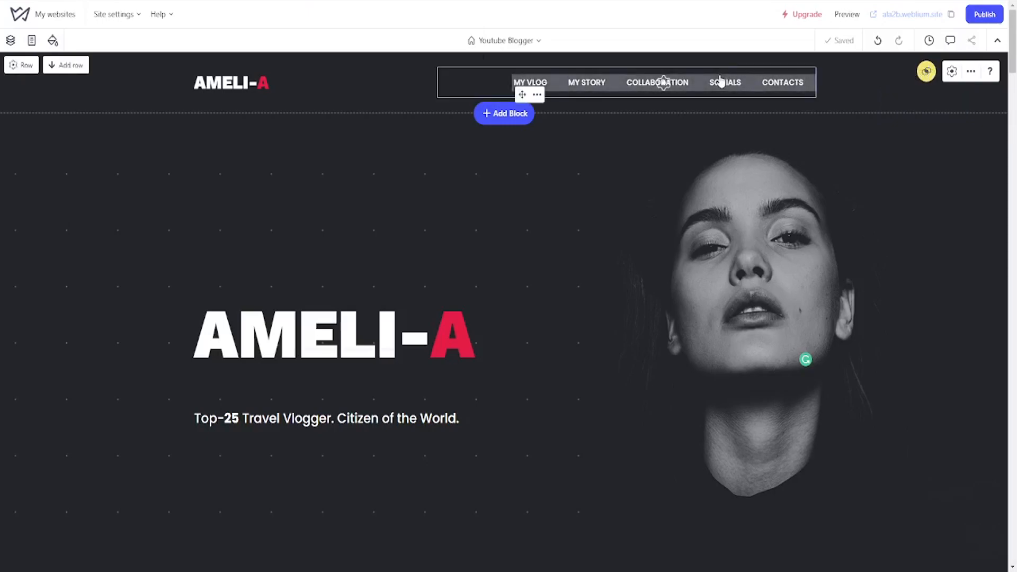
Step: Nest the CONTACTS item under SOCIALS in the header menu and check the SOCIALS dropdown in the navigation
{"action": "left_click", "coordinate": [704, 84]}
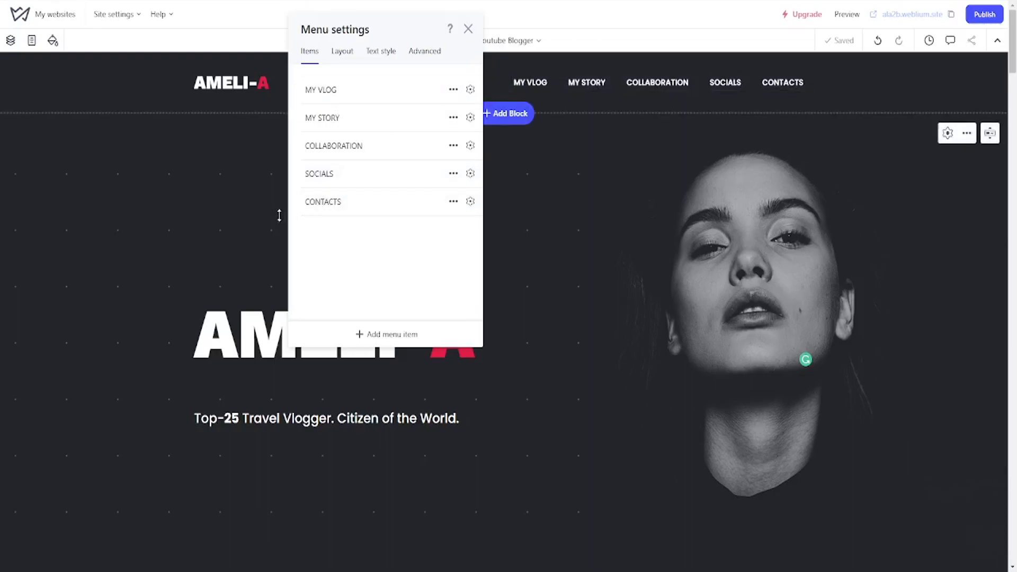
{"action": "left_click_drag", "start_coordinate": [298, 201], "coordinate": [301, 176]}
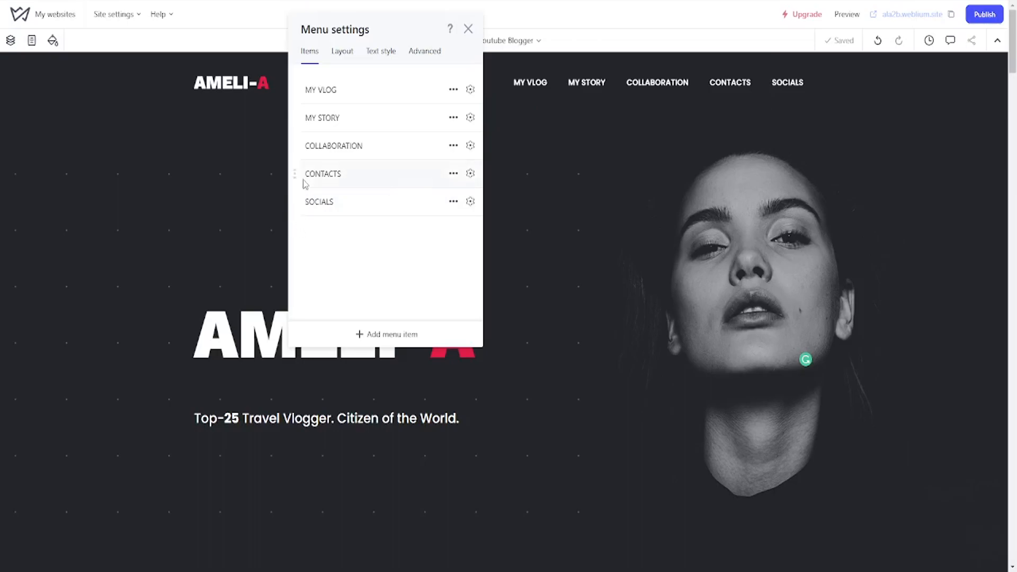
{"action": "left_click_drag", "start_coordinate": [298, 174], "coordinate": [318, 210]}
{"action": "left_click_drag", "start_coordinate": [327, 213], "coordinate": [331, 220]}
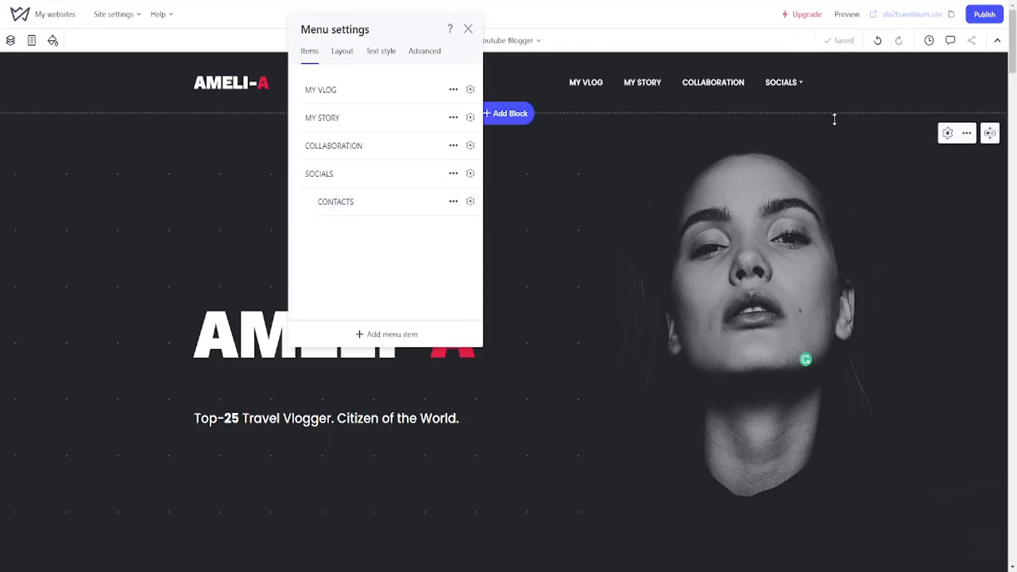
{"action": "left_click", "coordinate": [800, 88]}
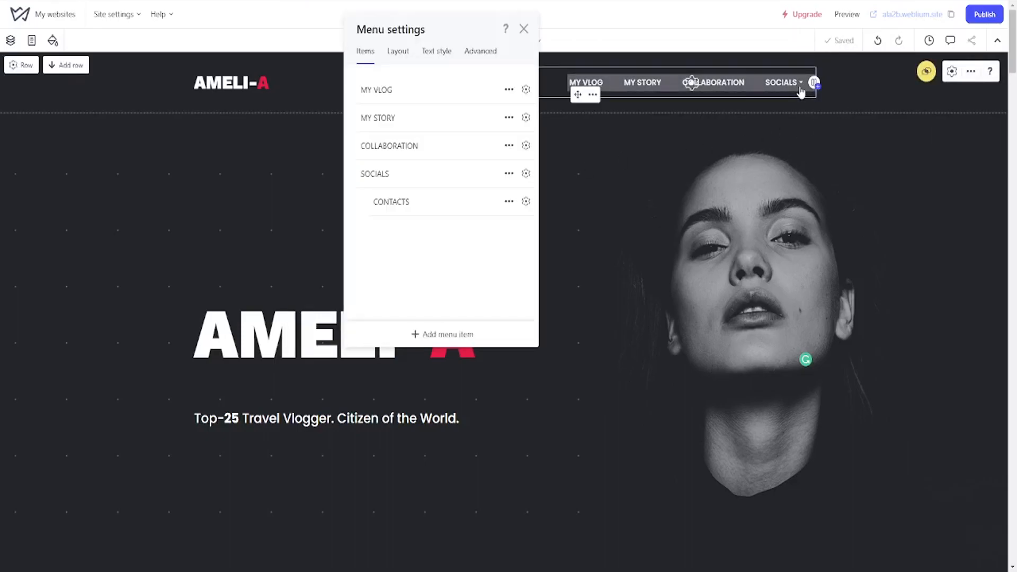
{"action": "left_click", "coordinate": [793, 87]}
{"action": "left_click", "coordinate": [806, 87]}
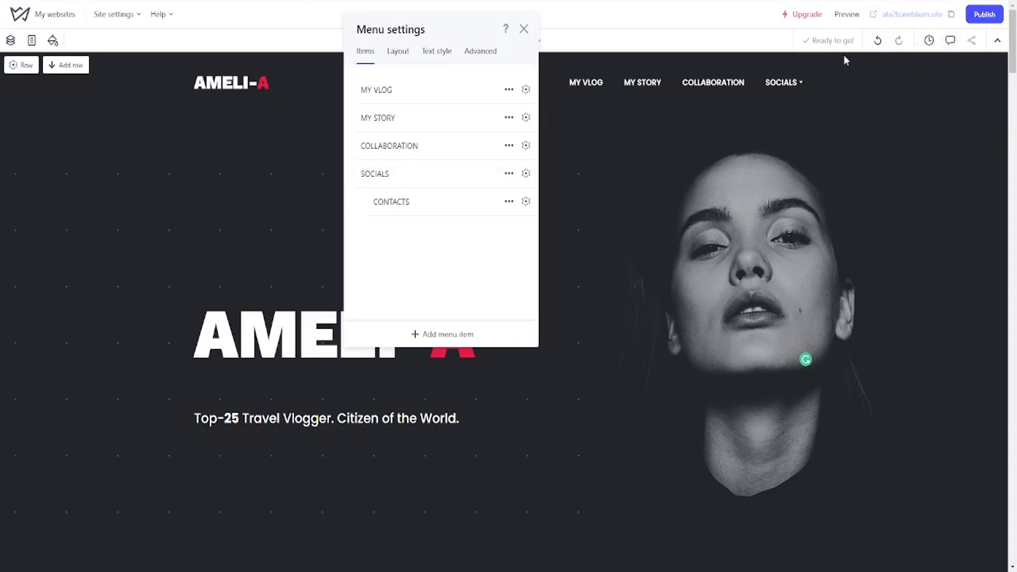
Step: Undo the nesting of CONTACTS in the header menu and check the click actions available for the COLLABORATION item
{"action": "left_click", "coordinate": [878, 41]}
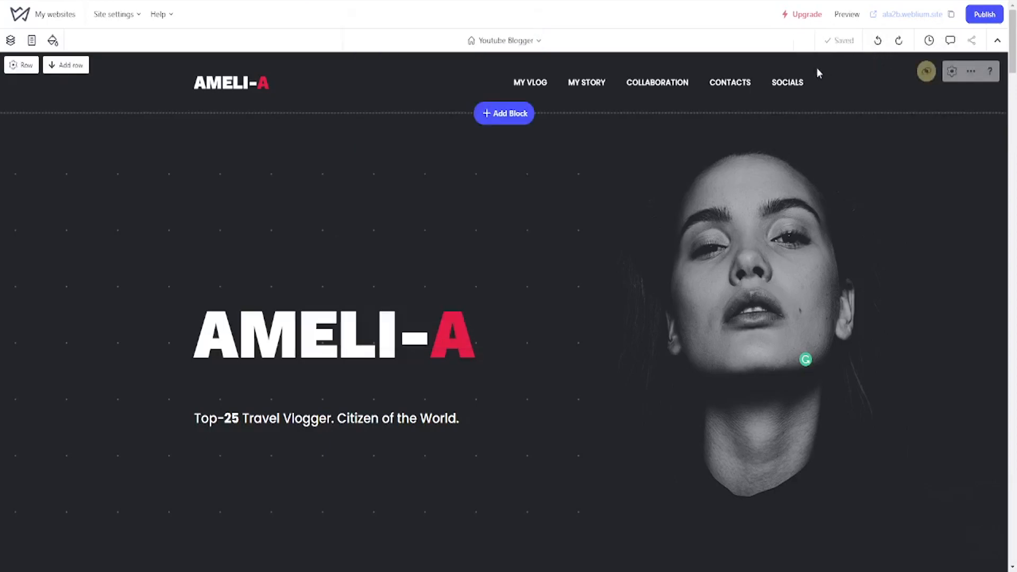
{"action": "left_click", "coordinate": [670, 89]}
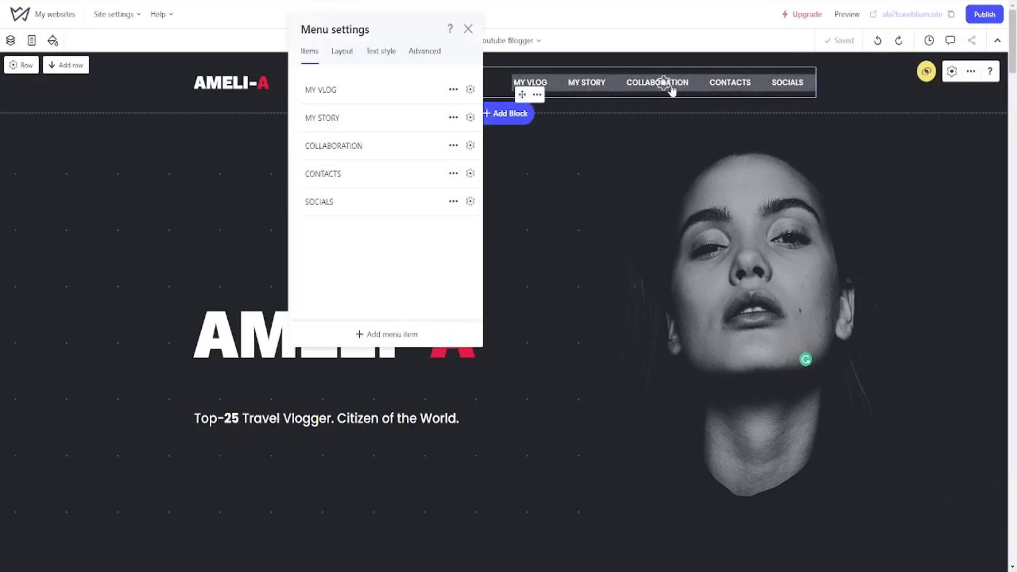
{"action": "left_click", "coordinate": [470, 146]}
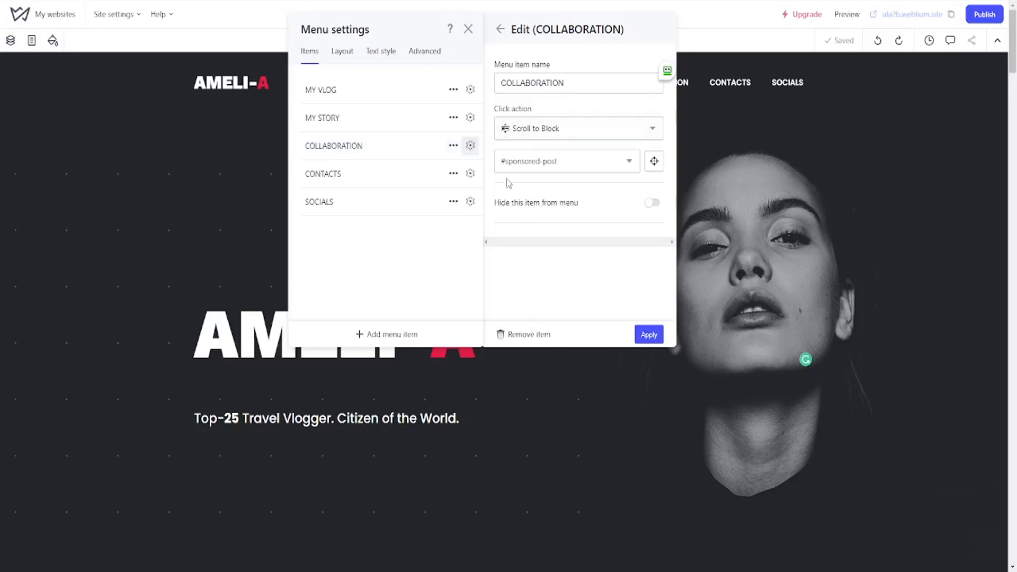
{"action": "left_click", "coordinate": [551, 141]}
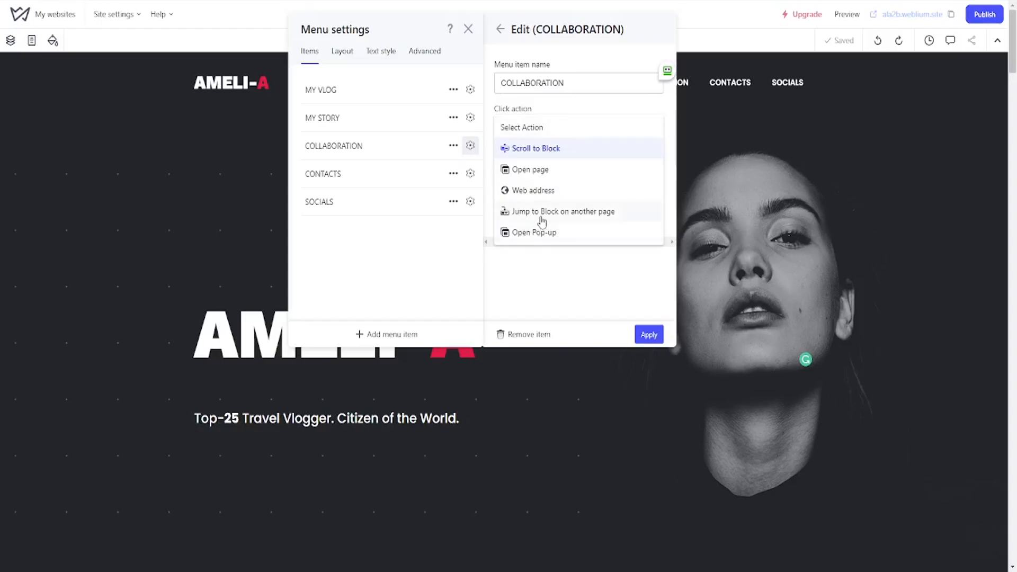
{"action": "scroll", "coordinate": [547, 218], "scroll_direction": "down", "scroll_amount": 1}
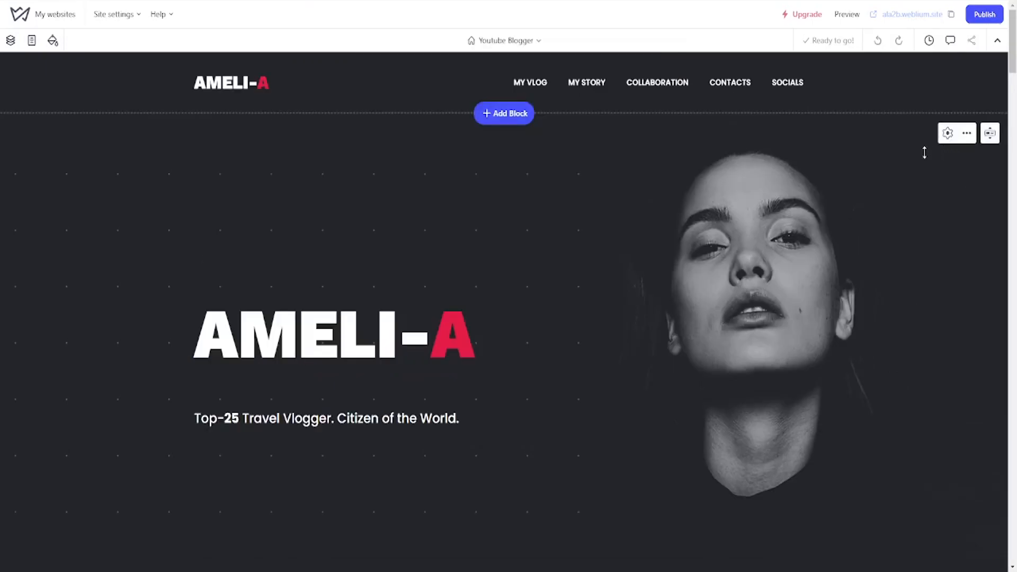
Step: Look over the hero block's layout settings and the background image sources: local upload, My images and Free photos
{"action": "left_click", "coordinate": [948, 134]}
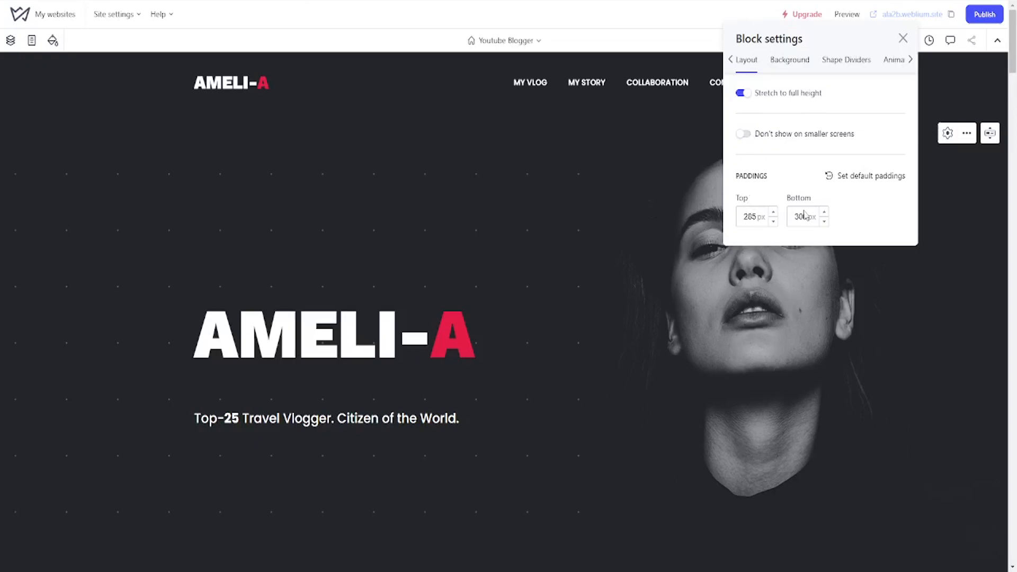
{"action": "left_click", "coordinate": [802, 68]}
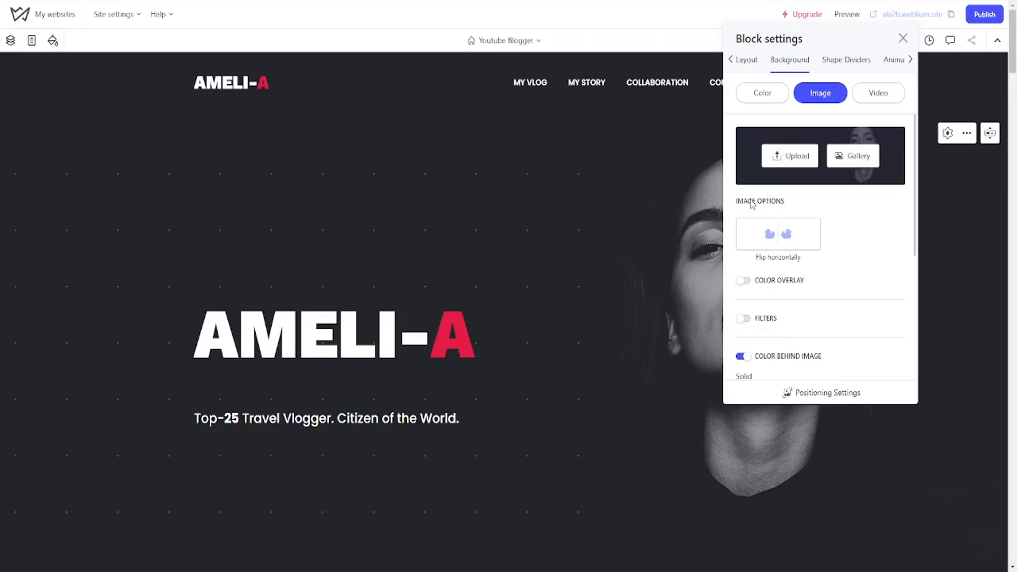
{"action": "left_click", "coordinate": [783, 171]}
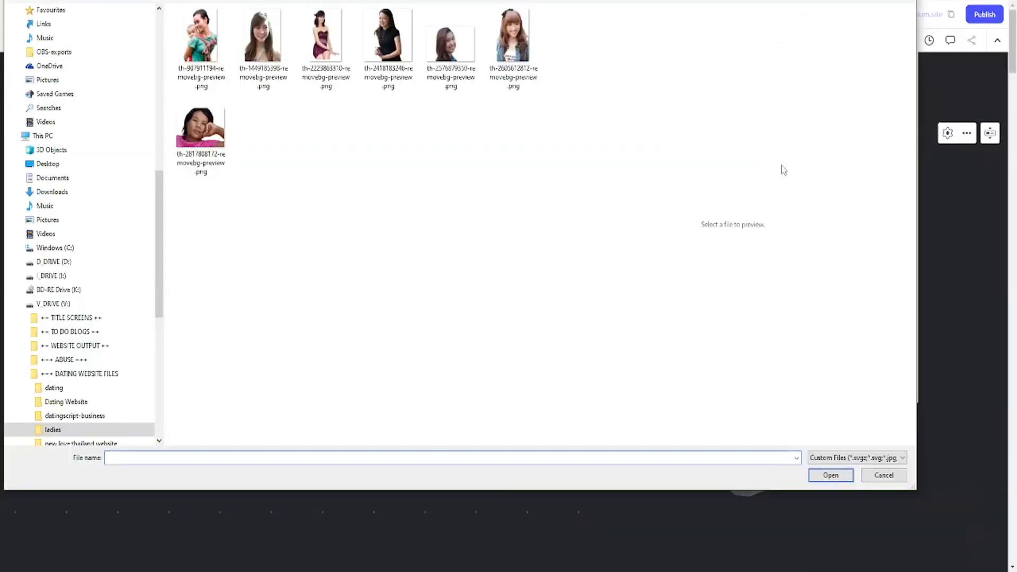
{"action": "key", "text": "Escape"}
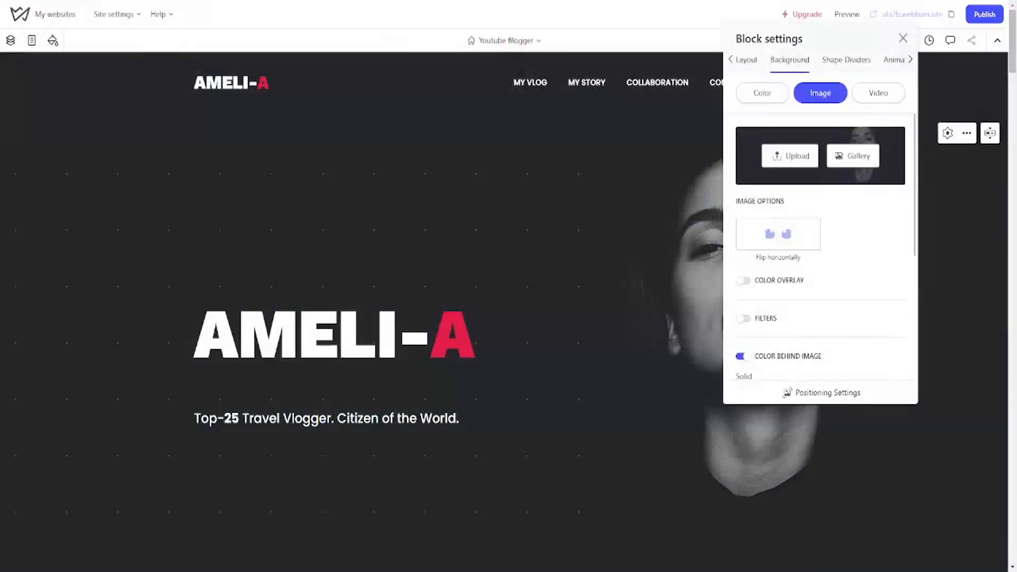
{"action": "left_click", "coordinate": [865, 155]}
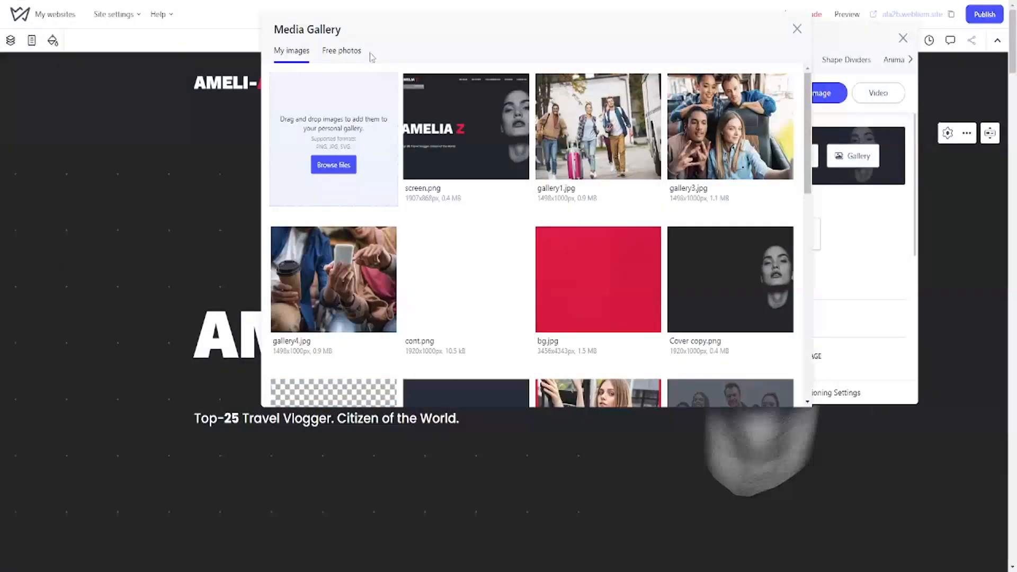
{"action": "left_click", "coordinate": [330, 52]}
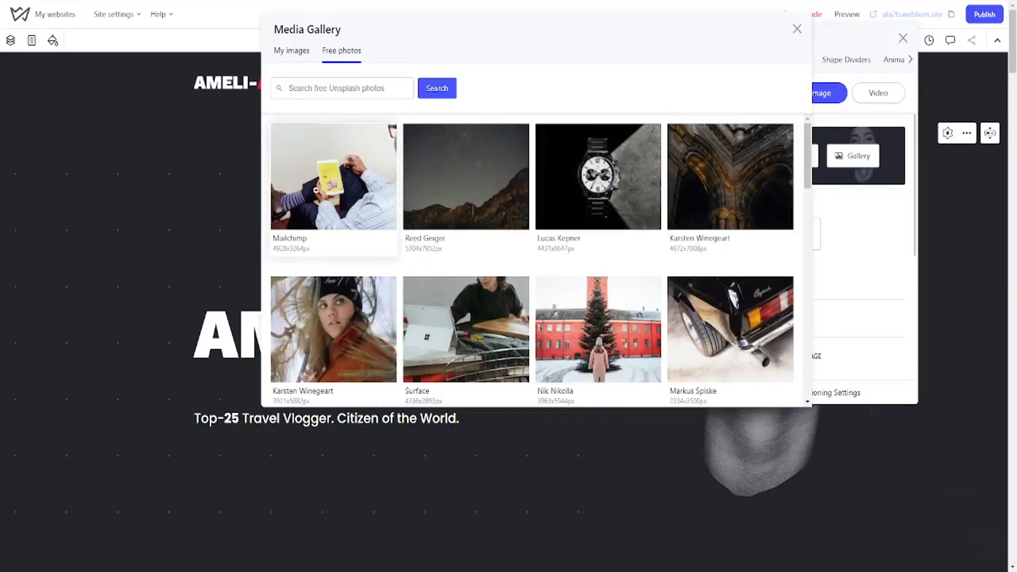
{"action": "left_click", "coordinate": [309, 57]}
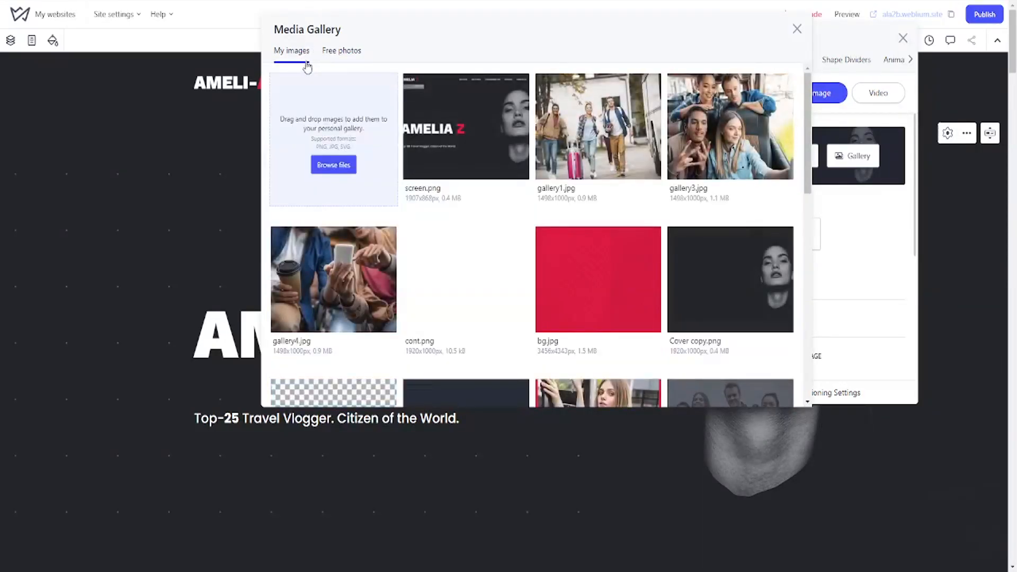
{"action": "left_click", "coordinate": [797, 28]}
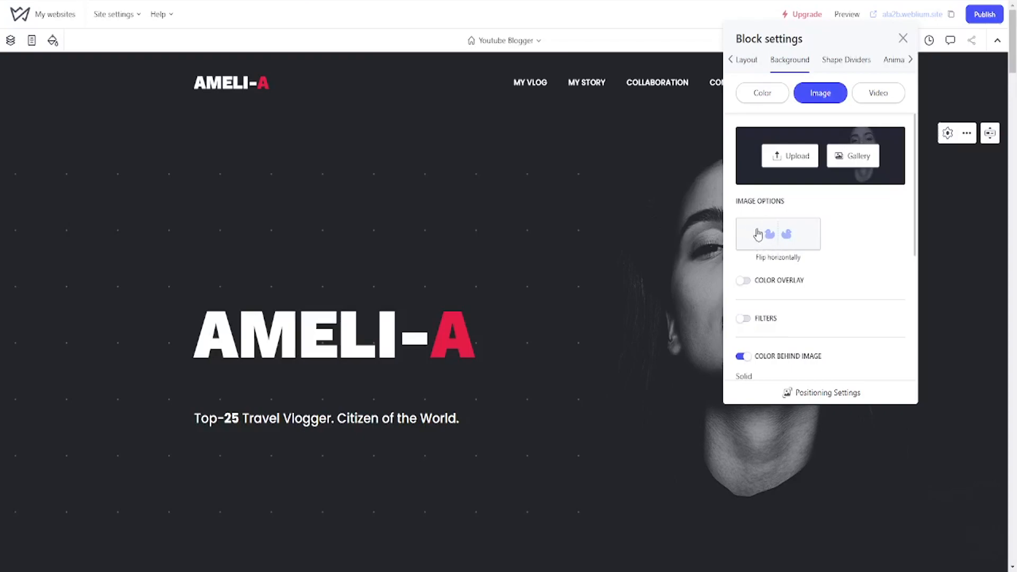
Step: Try the horizontal flip, color overlay and filters on the hero block's background image, switching each one off again
{"action": "left_click", "coordinate": [784, 235]}
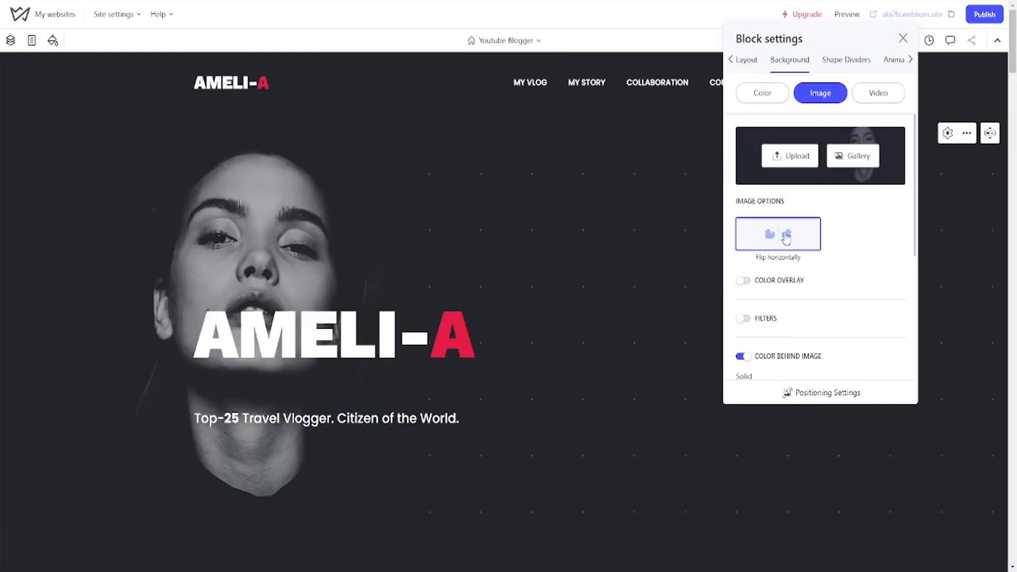
{"action": "left_click", "coordinate": [787, 237]}
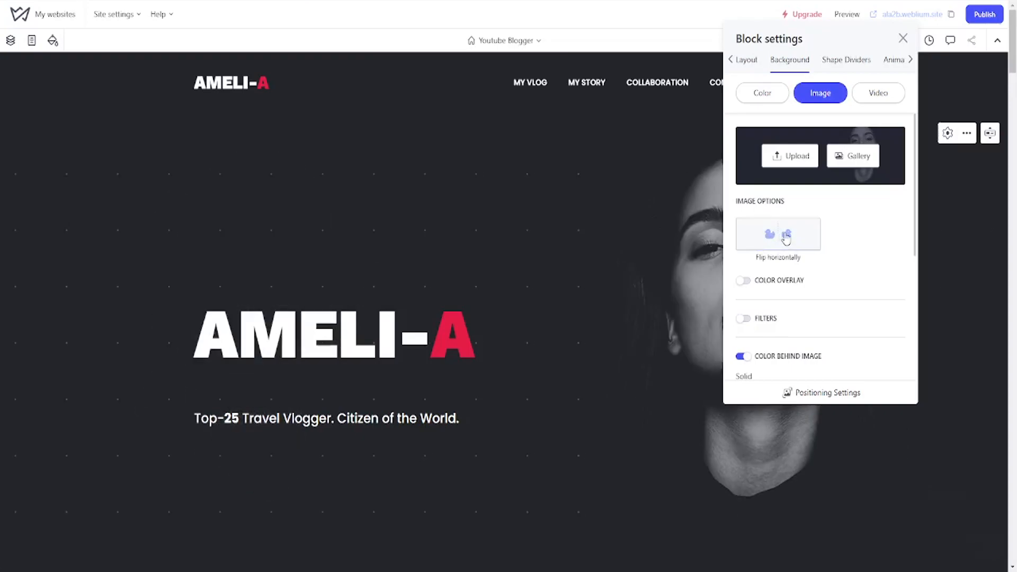
{"action": "left_click", "coordinate": [775, 283]}
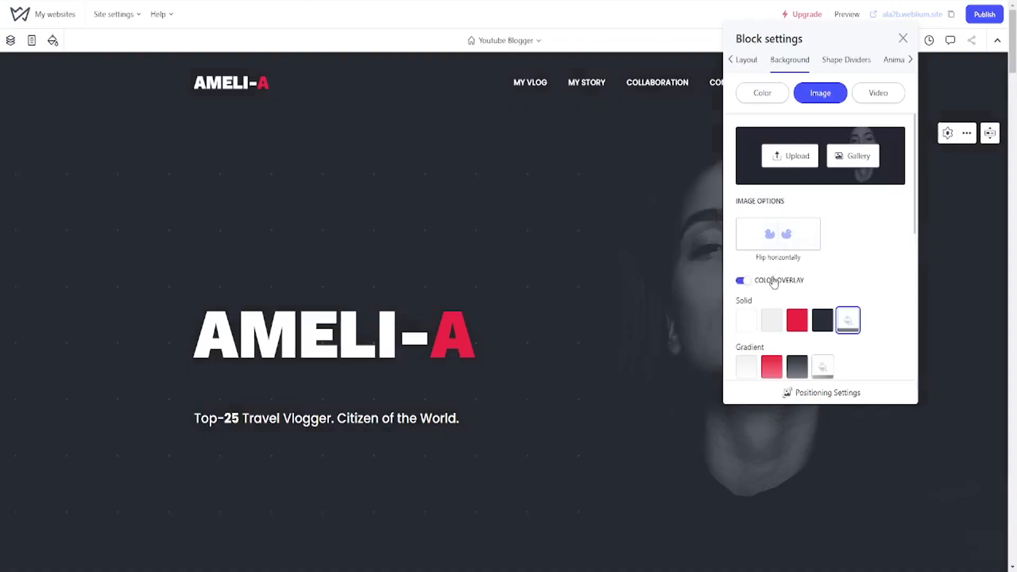
{"action": "left_click", "coordinate": [766, 285]}
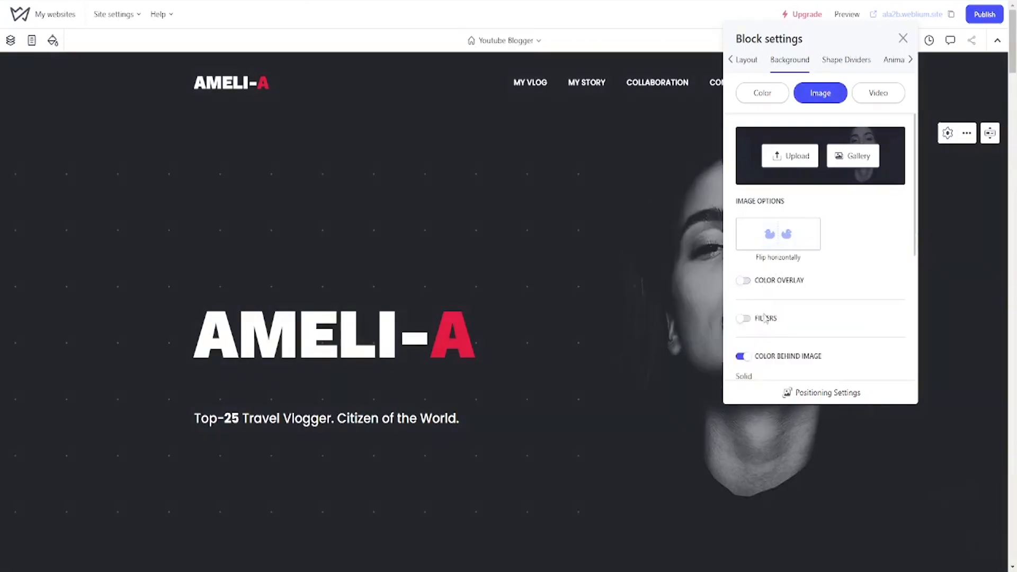
{"action": "left_click", "coordinate": [763, 320]}
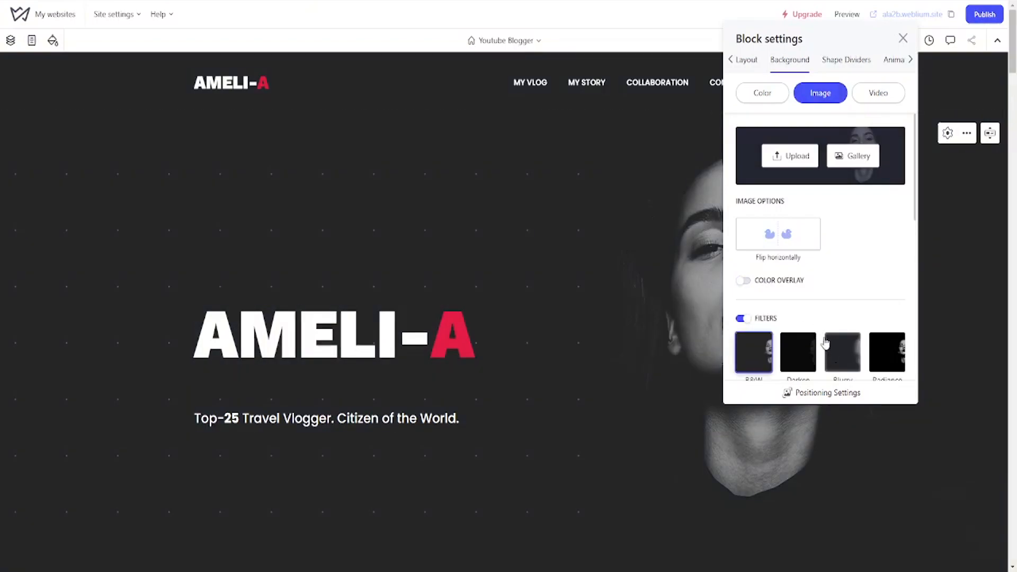
{"action": "left_click", "coordinate": [764, 321]}
Step: Review the color-behind-image and image optimization options of the hero background, trying the scroll effects on and off
{"action": "scroll", "coordinate": [765, 322], "scroll_direction": "down", "scroll_amount": 4}
{"action": "scroll", "coordinate": [766, 313], "scroll_direction": "up", "scroll_amount": 2}
{"action": "scroll", "coordinate": [769, 296], "scroll_direction": "down", "scroll_amount": 4}
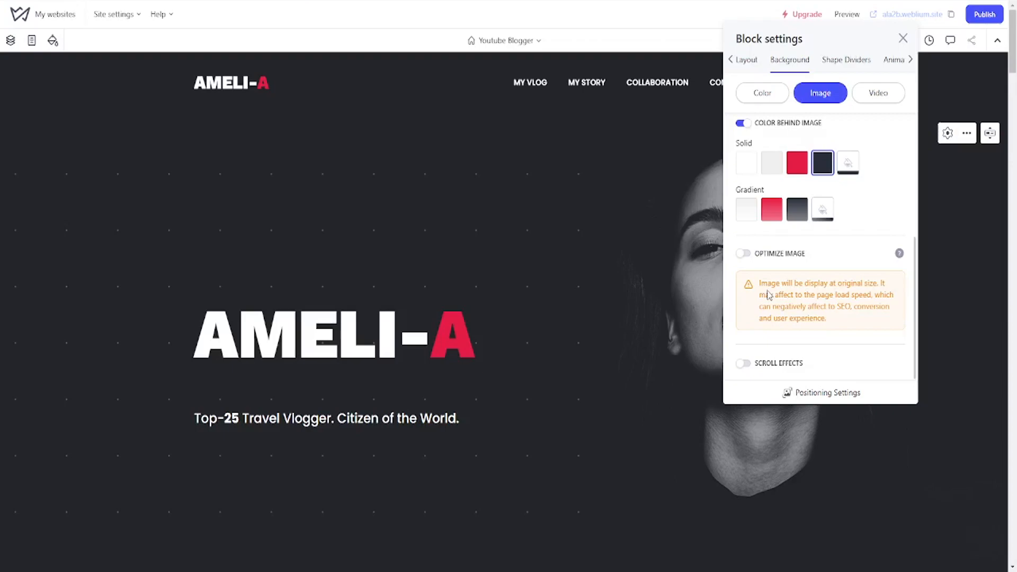
{"action": "left_click", "coordinate": [759, 368]}
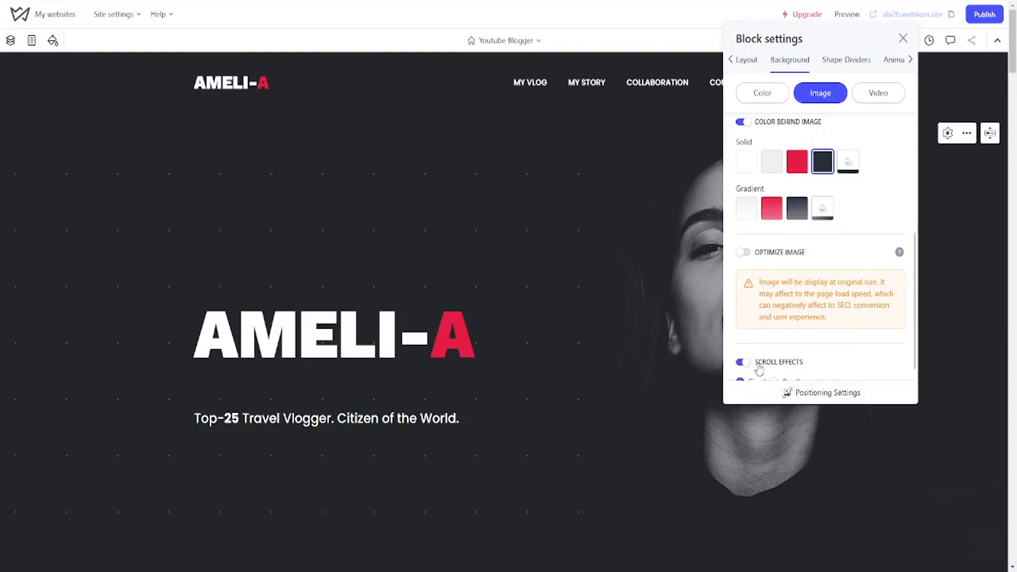
{"action": "left_click", "coordinate": [759, 368]}
Step: Examine the hero block's shape dividers and anchor information, and its duplicate, copy, hide and delete options
{"action": "left_click", "coordinate": [857, 66]}
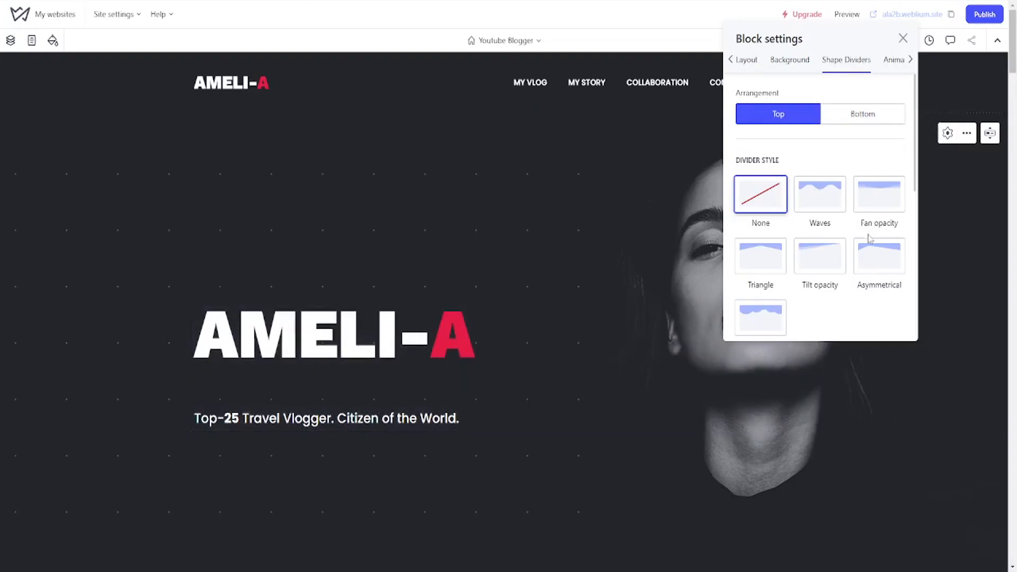
{"action": "scroll", "coordinate": [861, 269], "scroll_direction": "down", "scroll_amount": 5}
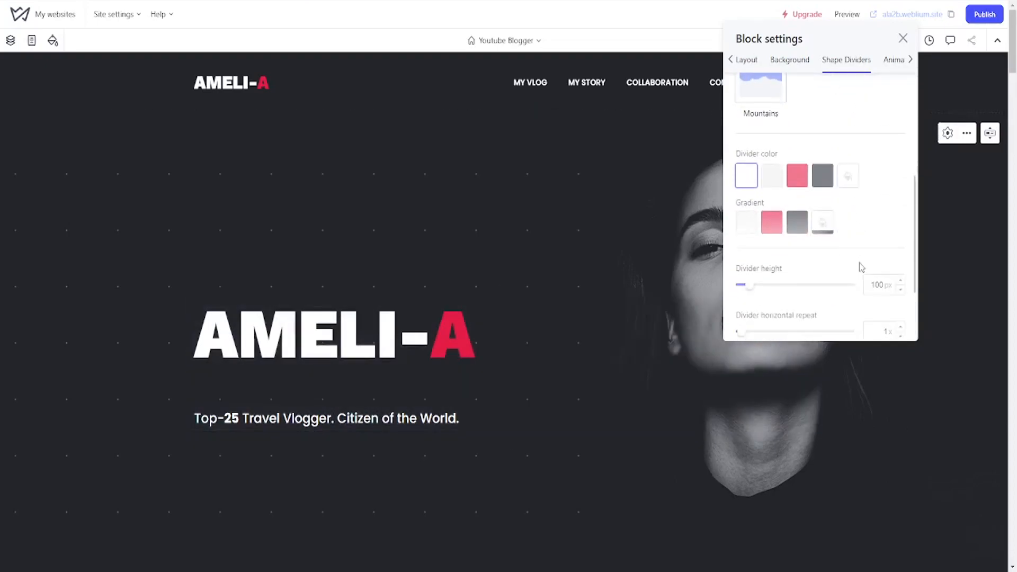
{"action": "scroll", "coordinate": [861, 269], "scroll_direction": "up", "scroll_amount": 2}
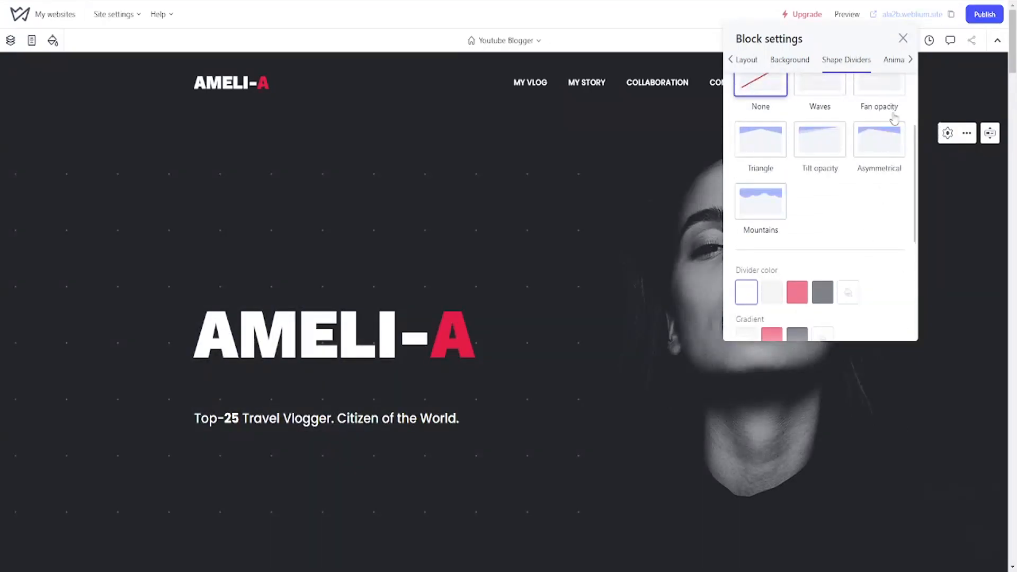
{"action": "left_click", "coordinate": [895, 62]}
{"action": "left_click", "coordinate": [898, 62]}
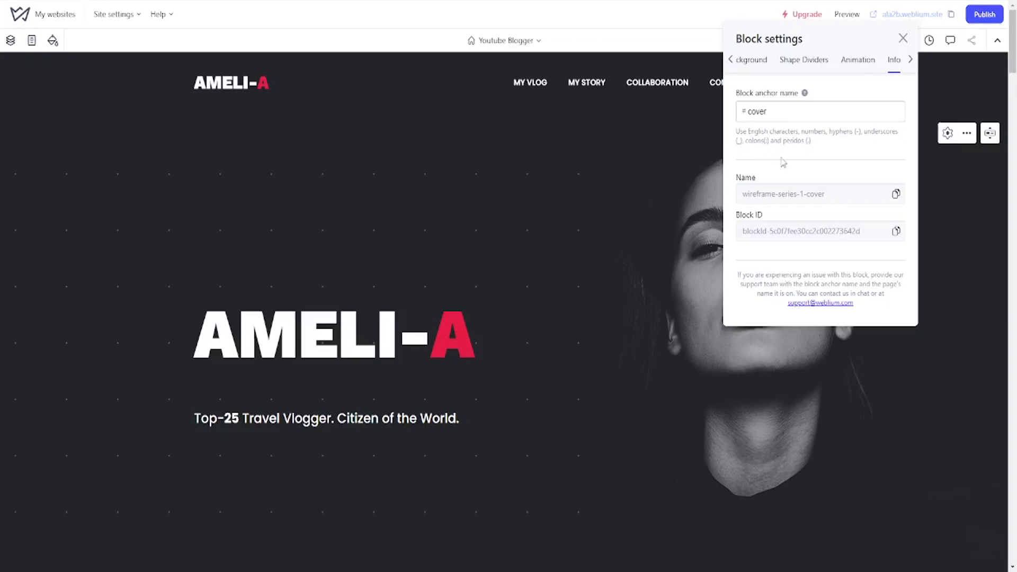
{"action": "left_click", "coordinate": [967, 133]}
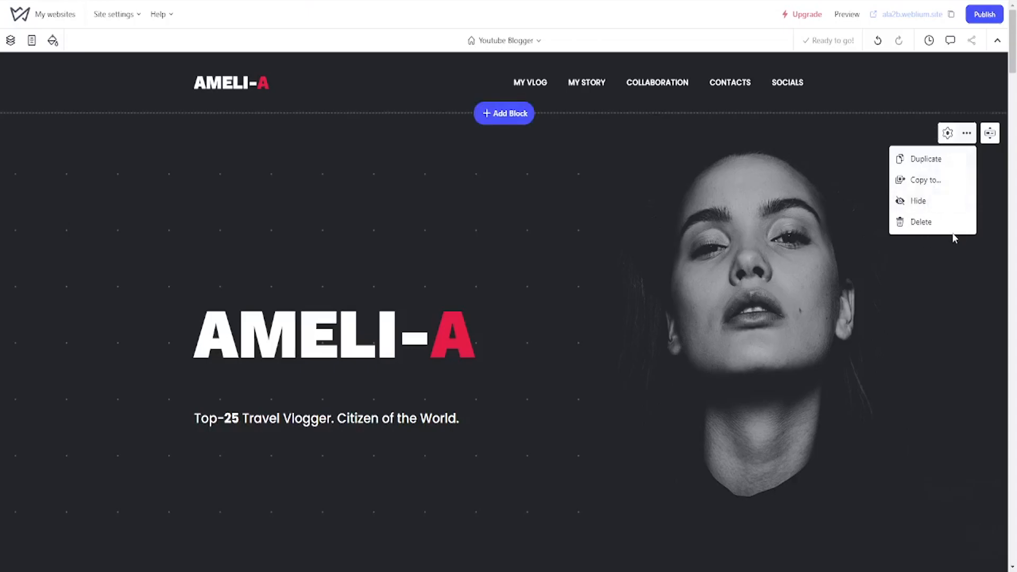
Step: Open the block rearranging view and move the follower statistics block above the THIS IS MY STORY block
{"action": "left_click", "coordinate": [995, 137]}
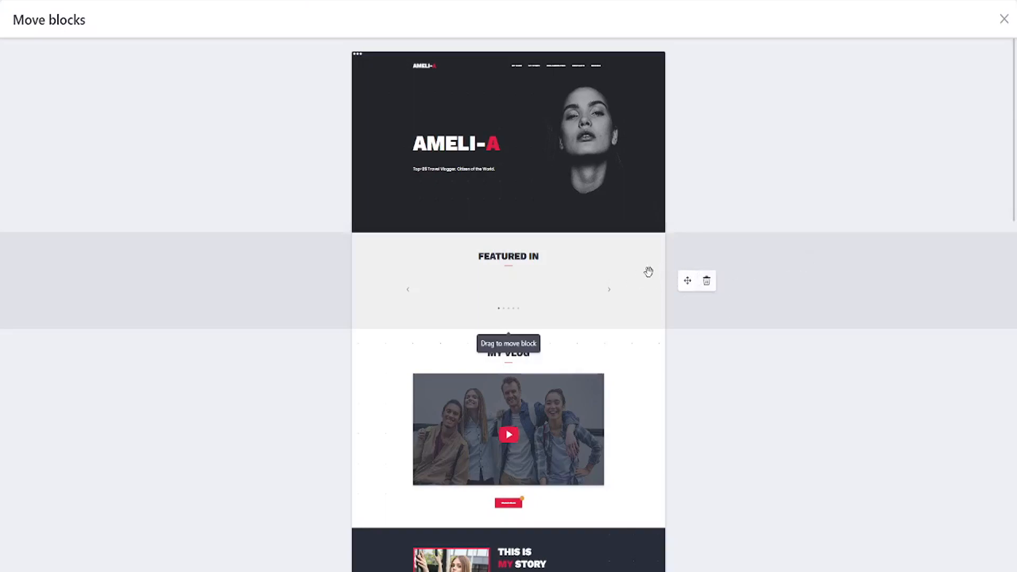
{"action": "scroll", "coordinate": [648, 267], "scroll_direction": "down", "scroll_amount": 7}
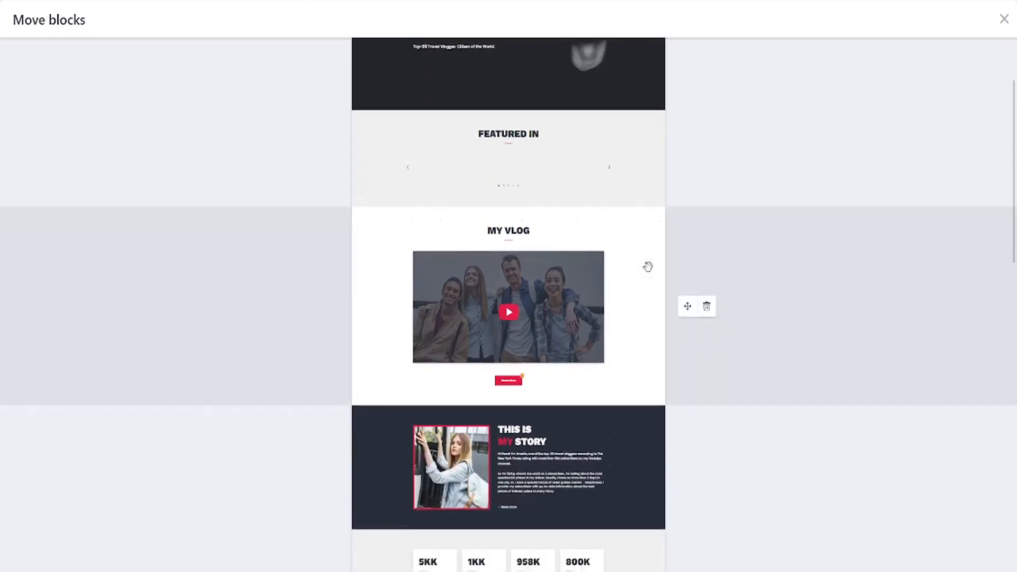
{"action": "scroll", "coordinate": [648, 267], "scroll_direction": "up", "scroll_amount": 2}
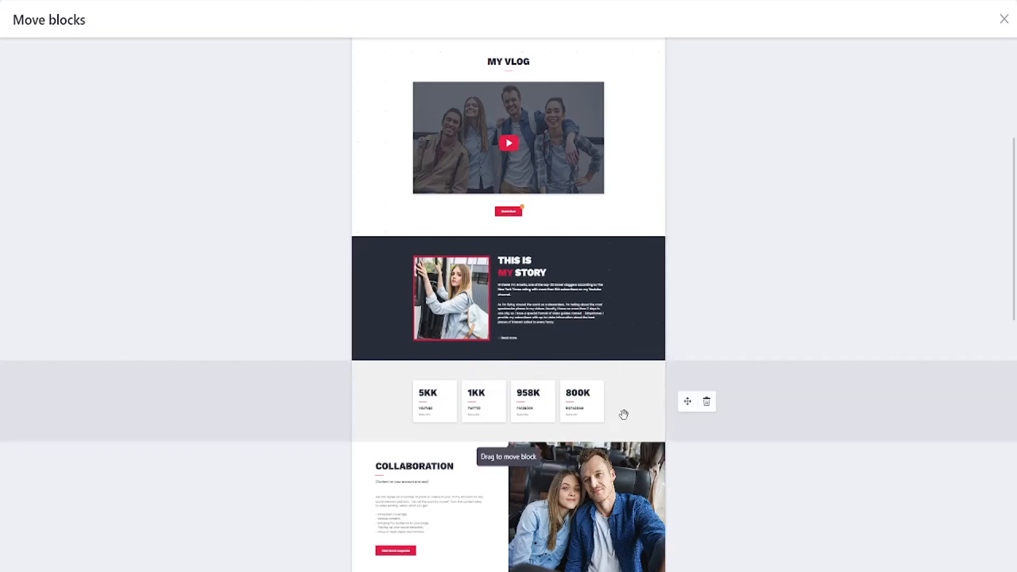
{"action": "left_click_drag", "start_coordinate": [631, 397], "coordinate": [626, 332]}
{"action": "scroll", "coordinate": [625, 332], "scroll_direction": "up", "scroll_amount": 1}
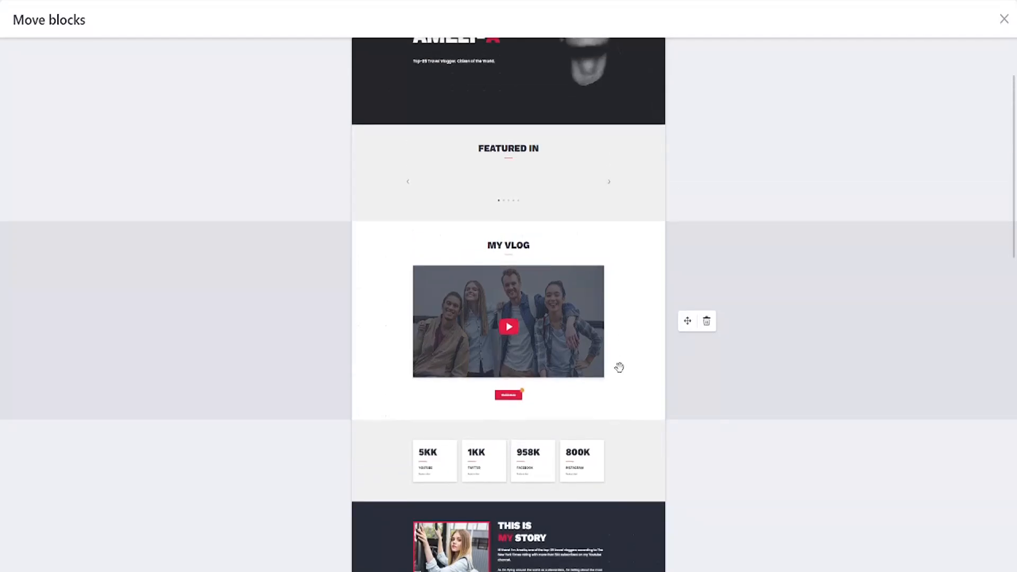
Step: Move the follower statistics block back below THIS IS MY STORY, look through the remaining blocks and close the rearranging view
{"action": "scroll", "coordinate": [590, 490], "scroll_direction": "down", "scroll_amount": 5}
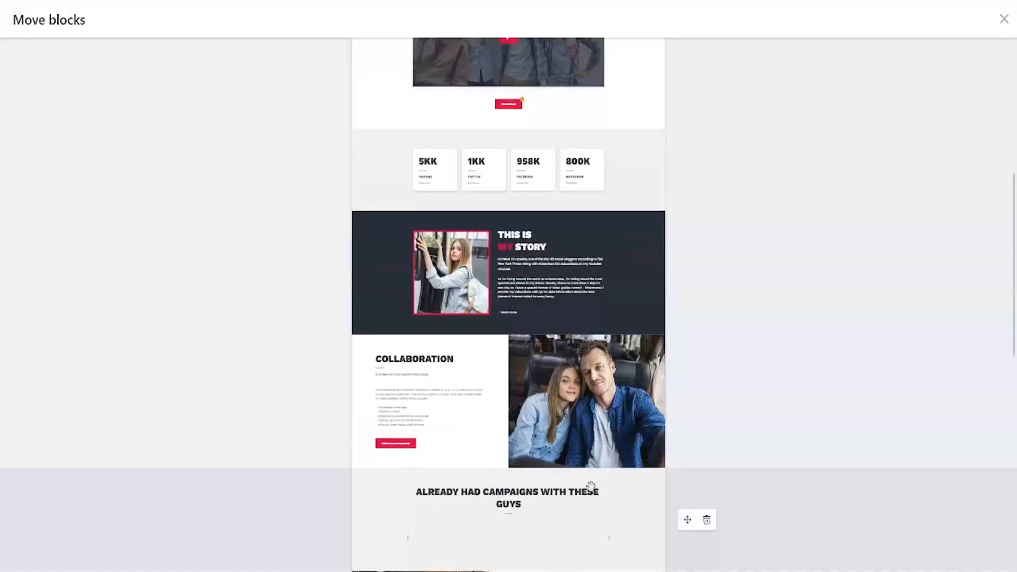
{"action": "left_click_drag", "start_coordinate": [641, 170], "coordinate": [641, 201]}
{"action": "scroll", "coordinate": [639, 244], "scroll_direction": "down", "scroll_amount": 3}
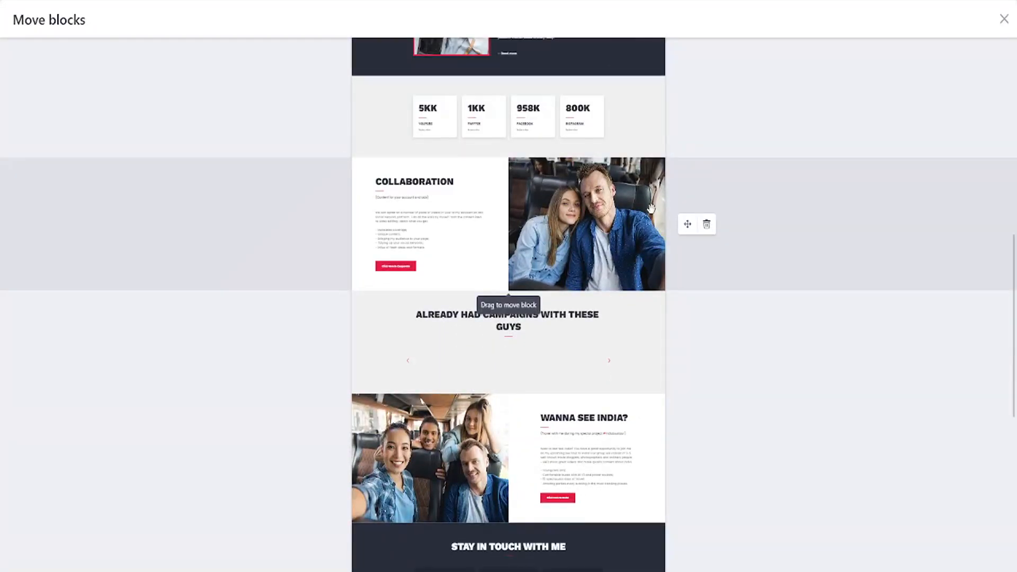
{"action": "scroll", "coordinate": [625, 200], "scroll_direction": "down", "scroll_amount": 8}
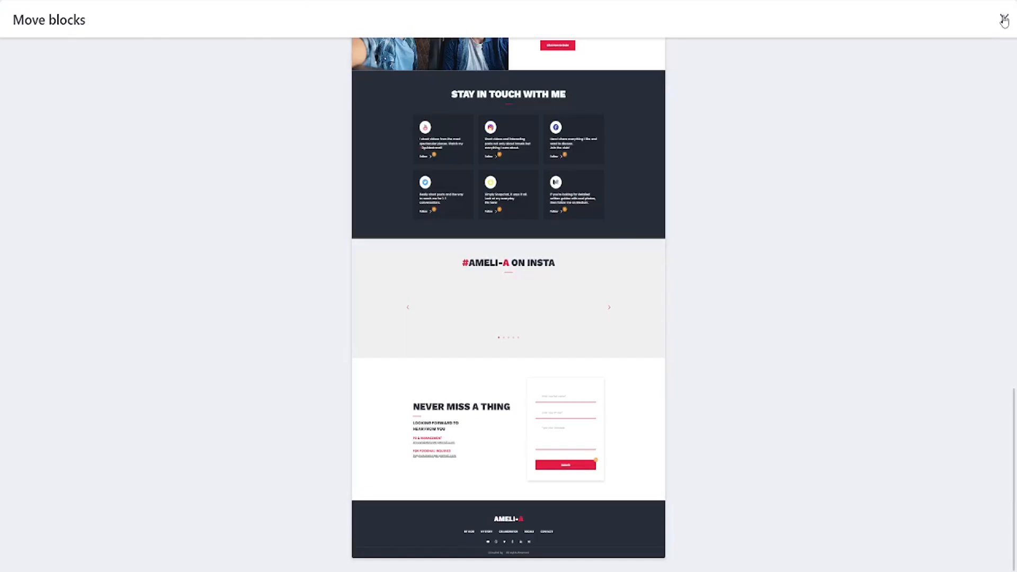
{"action": "left_click", "coordinate": [1004, 20]}
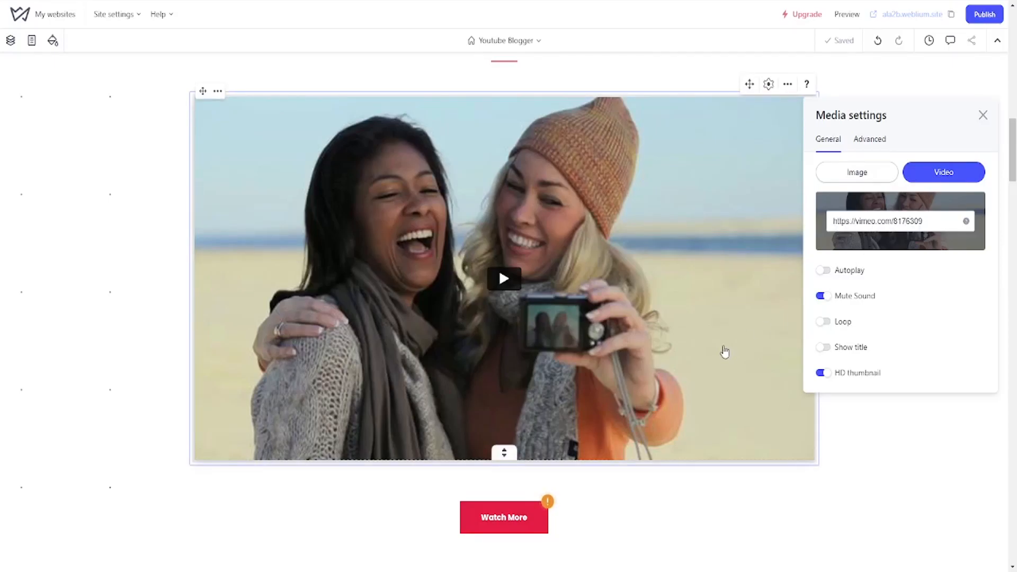
Step: Increase the MY VLOG block's bottom spacing beneath the Watch More button
{"action": "scroll", "coordinate": [897, 327], "scroll_direction": "down", "scroll_amount": 4}
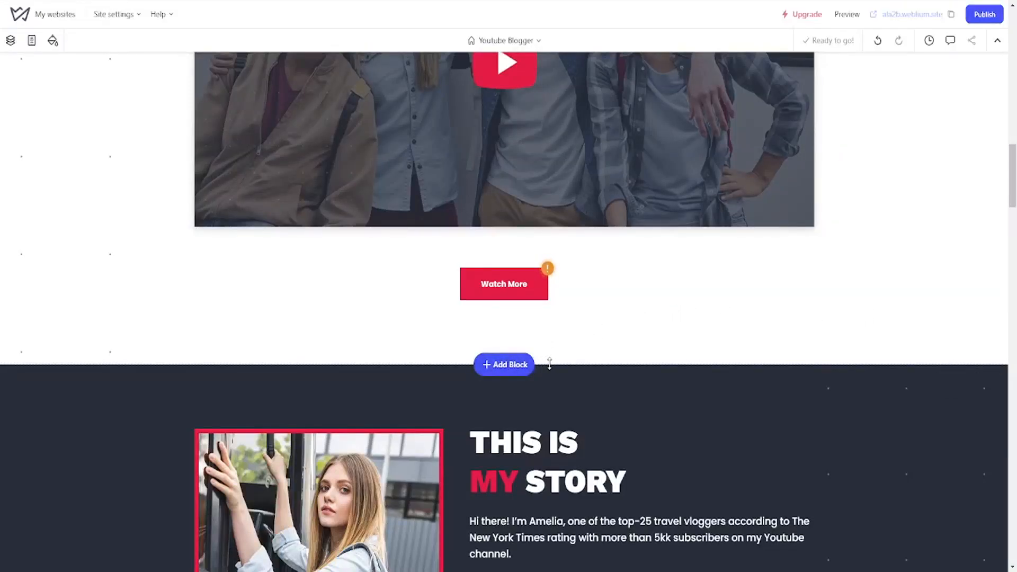
{"action": "left_click_drag", "start_coordinate": [549, 364], "coordinate": [538, 425]}
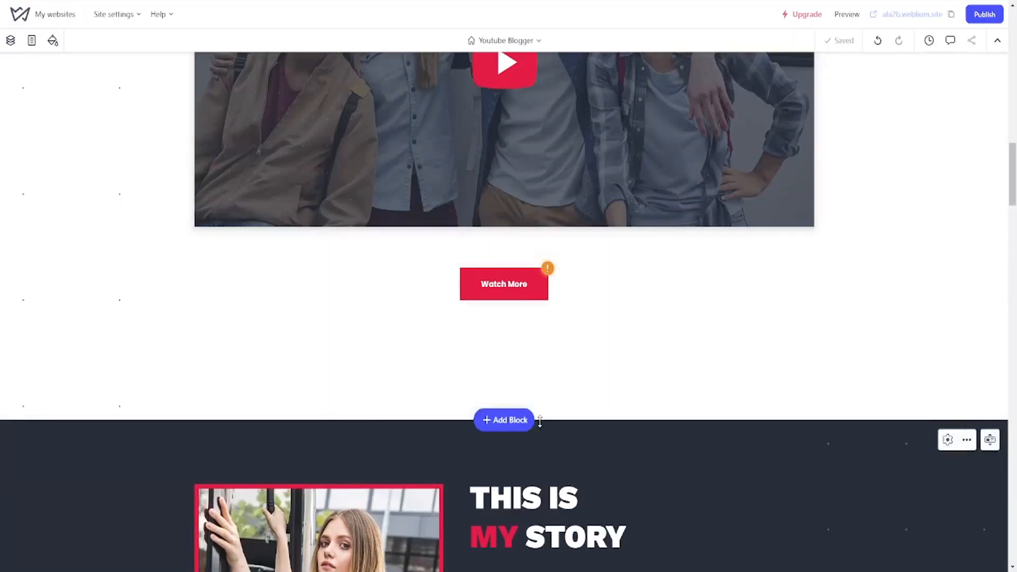
Step: Reduce the spacing beneath the MY VLOG block's Watch More button and set the block's bottom padding to 100 px
{"action": "left_click_drag", "start_coordinate": [589, 322], "coordinate": [588, 251]}
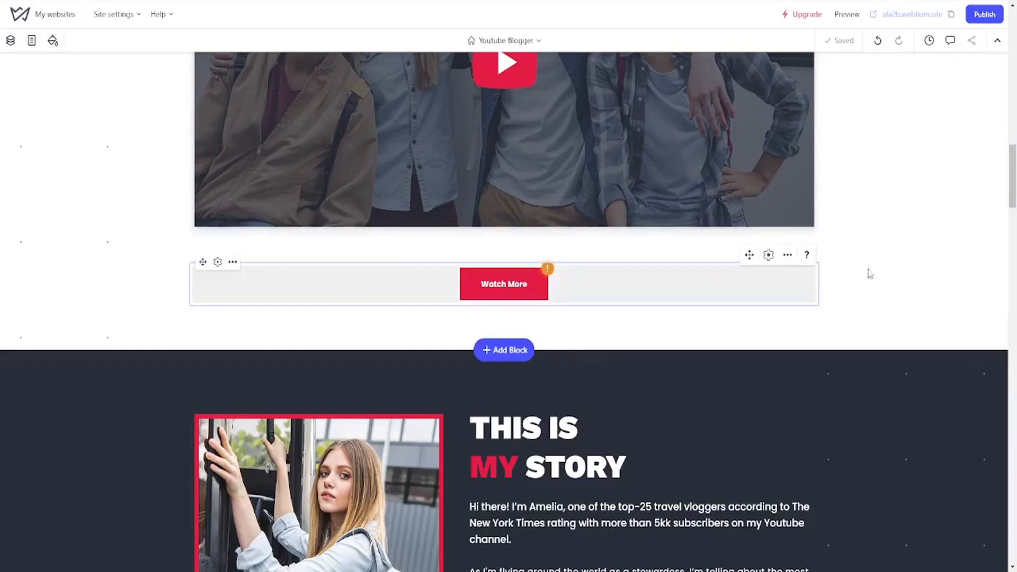
{"action": "scroll", "coordinate": [911, 270], "scroll_direction": "up", "scroll_amount": 5}
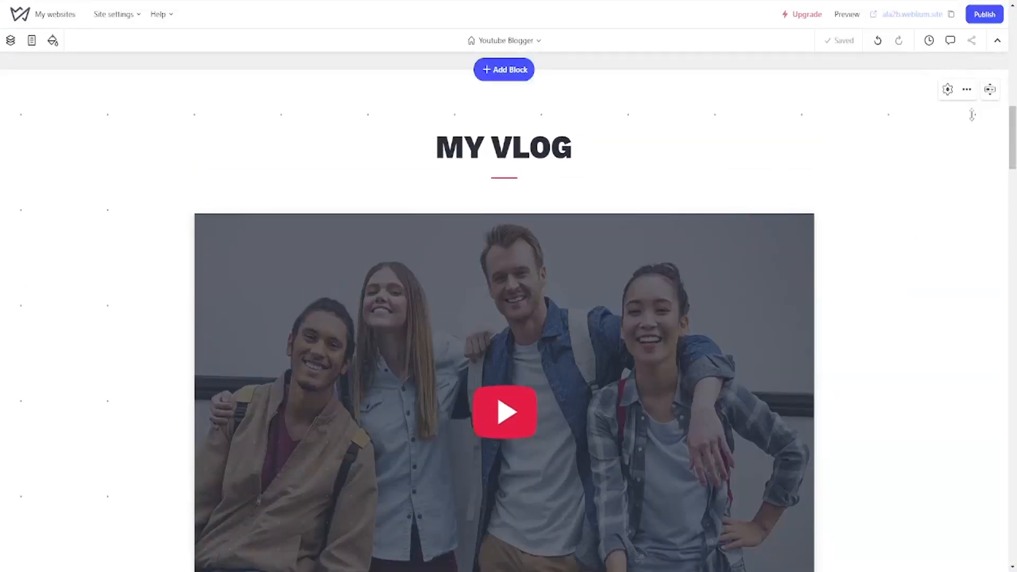
{"action": "left_click", "coordinate": [945, 90]}
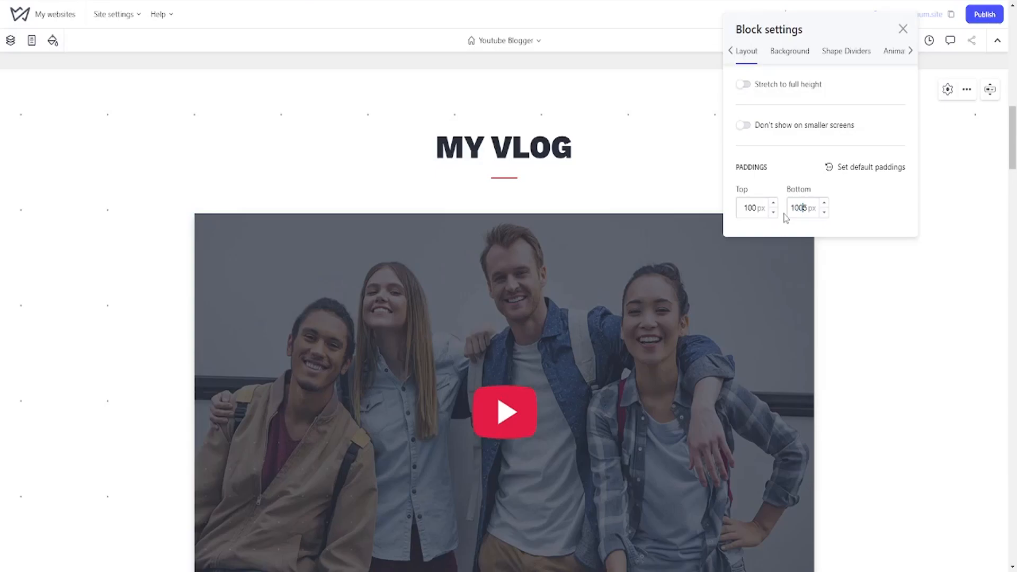
{"action": "key", "text": "BackSpace"}
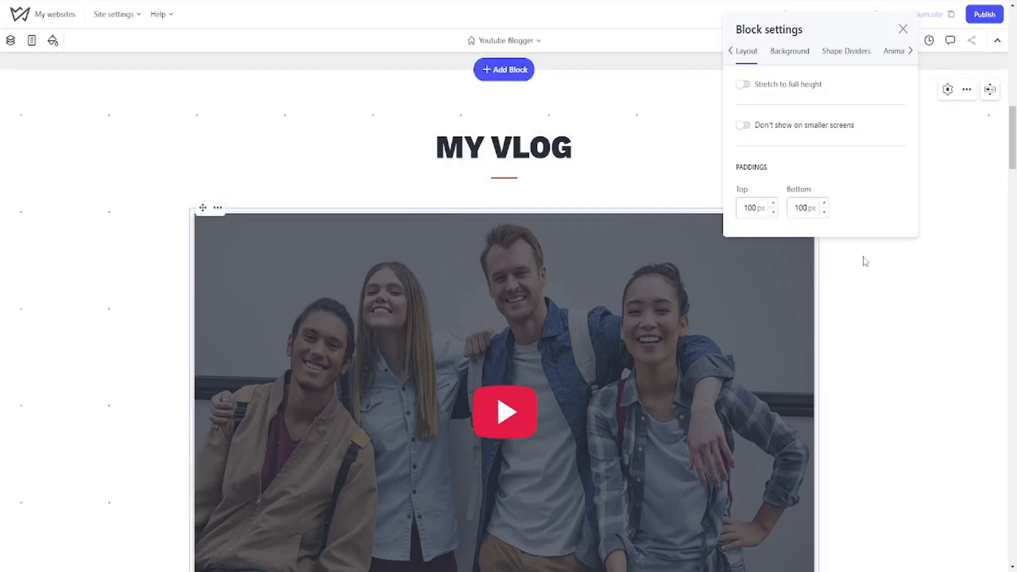
{"action": "scroll", "coordinate": [864, 275], "scroll_direction": "down", "scroll_amount": 4}
{"action": "scroll", "coordinate": [866, 290], "scroll_direction": "down", "scroll_amount": 1}
{"action": "mouse_move", "coordinate": [487, 372]}
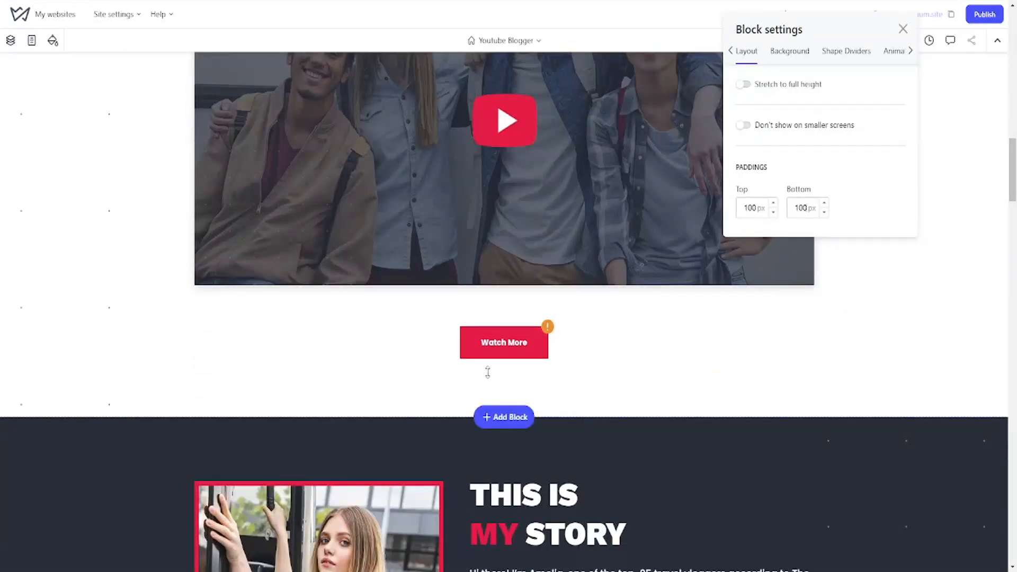
Step: Examine the zoom control and media settings of the photo in the THIS IS MY STORY block
{"action": "scroll", "coordinate": [544, 330], "scroll_direction": "down", "scroll_amount": 5}
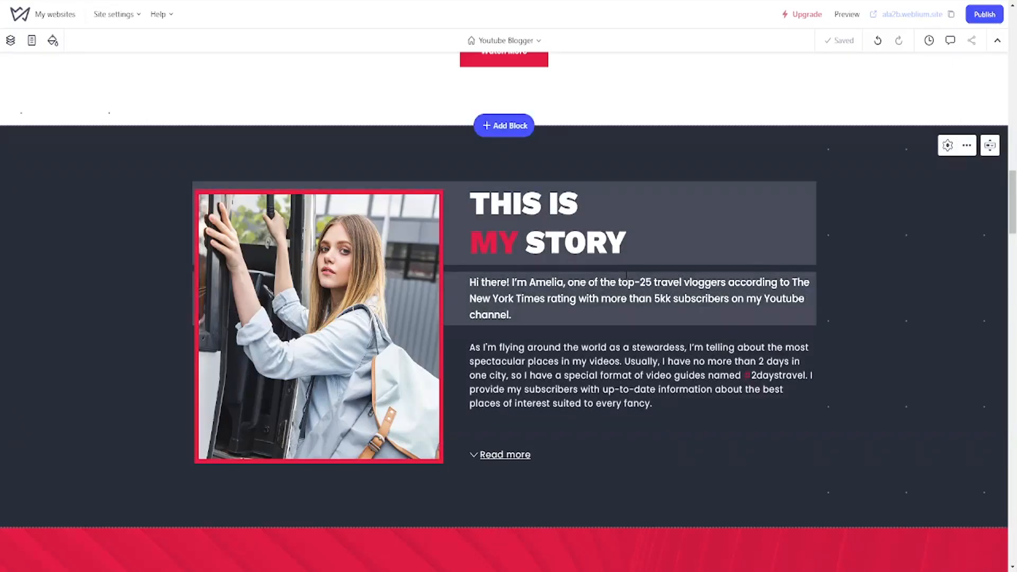
{"action": "left_click", "coordinate": [612, 350]}
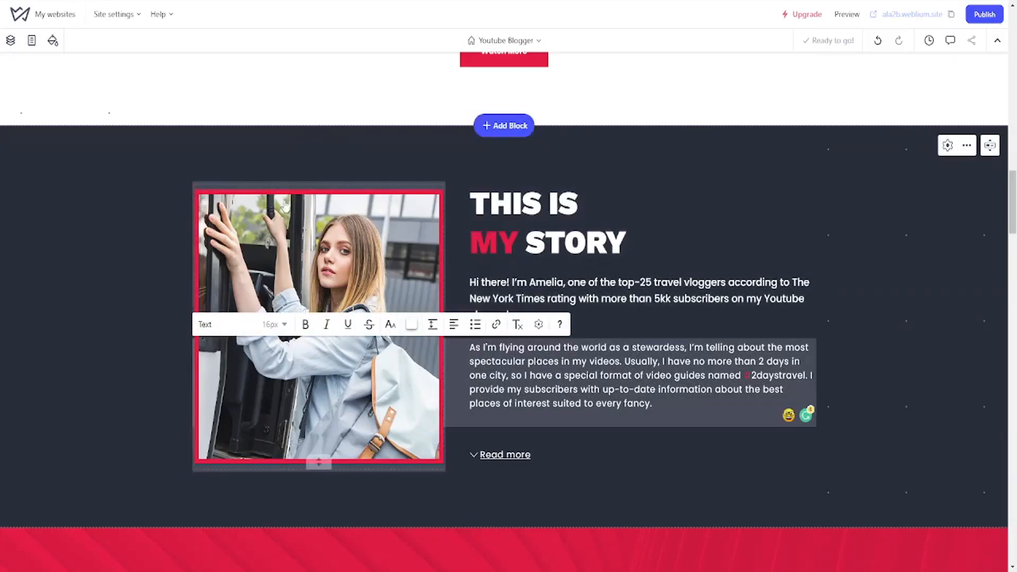
{"action": "left_click", "coordinate": [286, 276]}
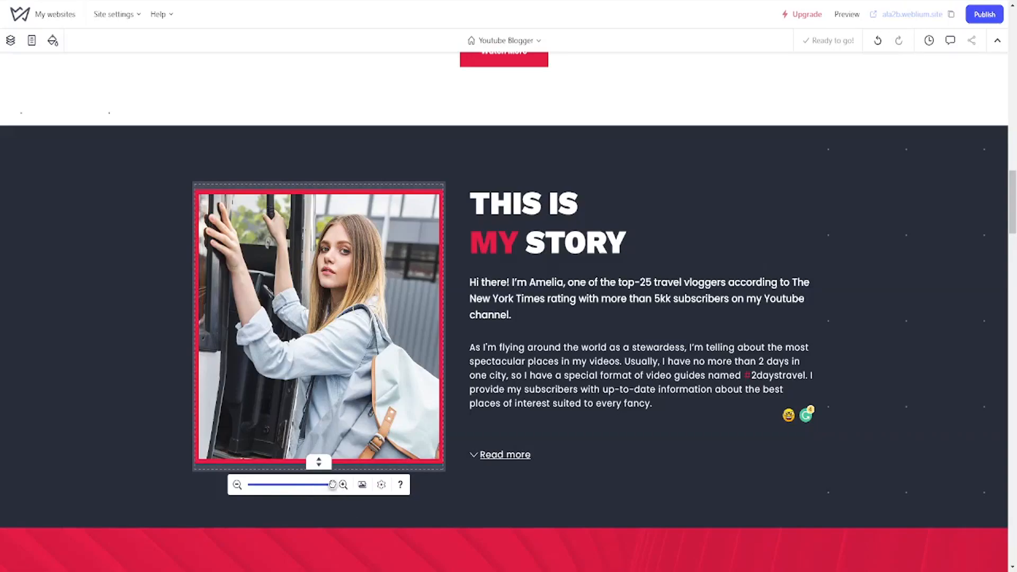
{"action": "mouse_move", "coordinate": [332, 484]}
{"action": "left_mouse_down"}
{"action": "mouse_move", "coordinate": [204, 470]}
{"action": "mouse_move", "coordinate": [343, 495]}
{"action": "left_mouse_up"}
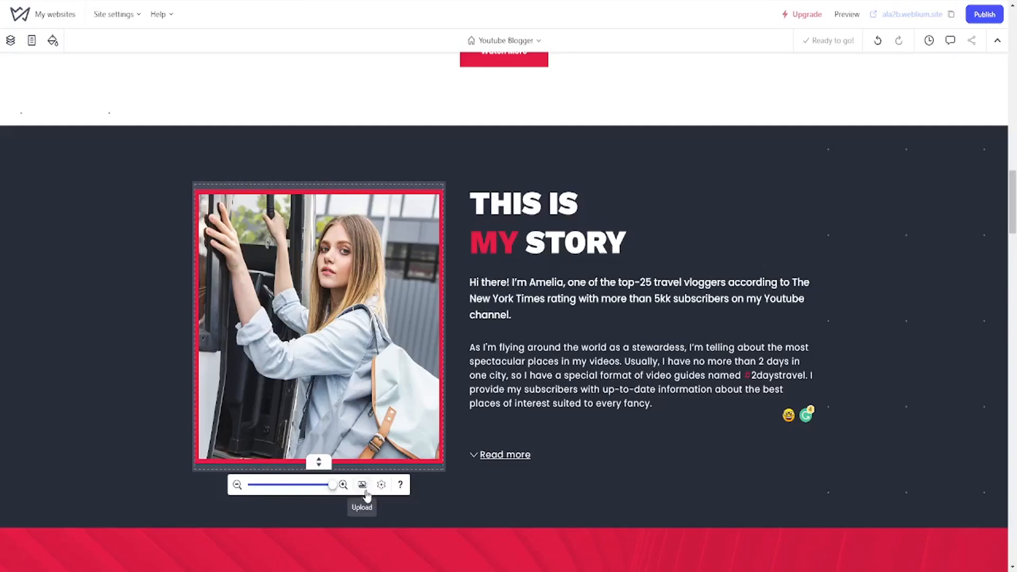
{"action": "left_click", "coordinate": [382, 485]}
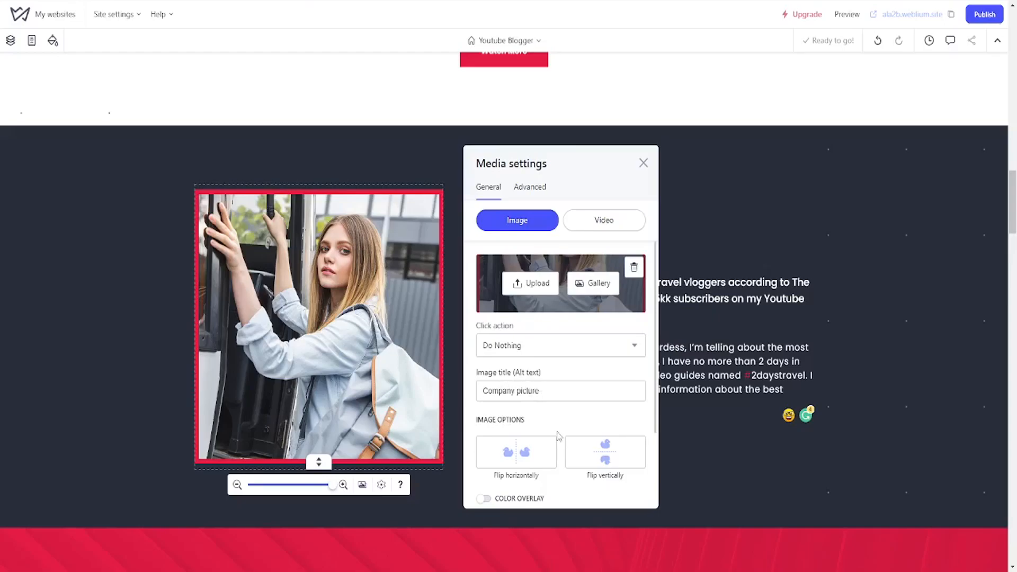
{"action": "left_click", "coordinate": [644, 162]}
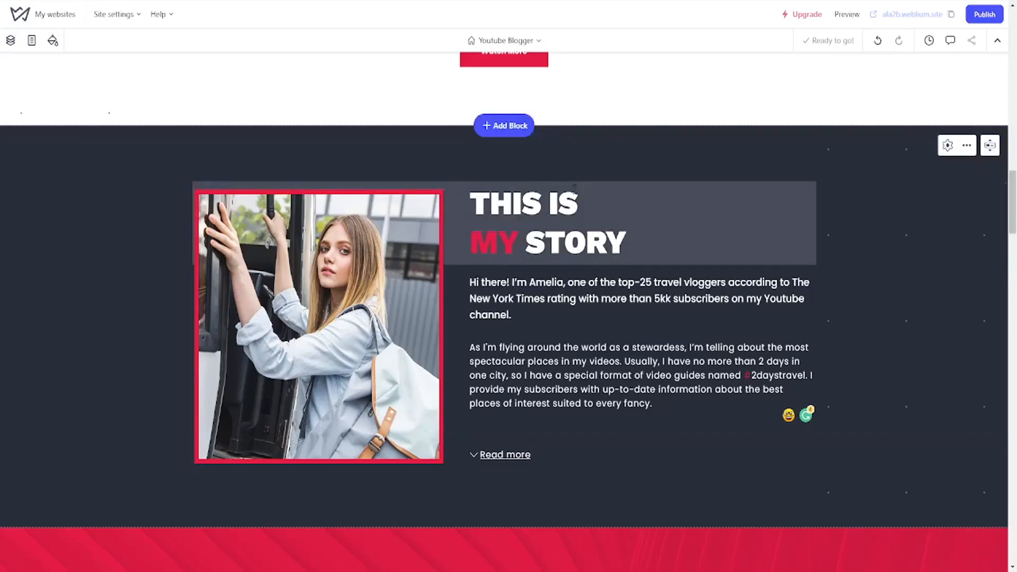
Step: Check that the story block's title and paragraphs are editable, and expand its Read more text to view the full story
{"action": "left_click", "coordinate": [574, 187]}
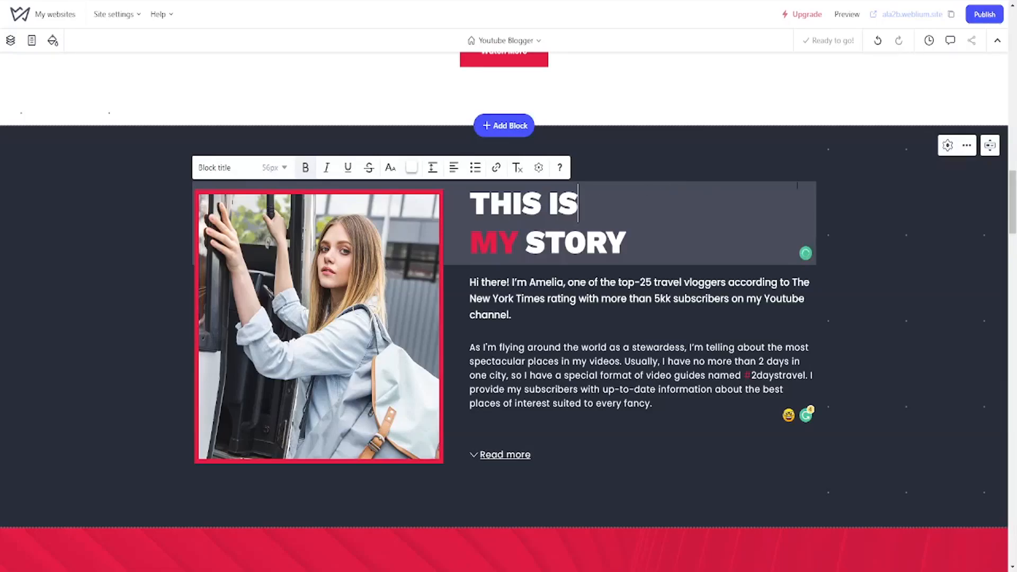
{"action": "left_click", "coordinate": [819, 228]}
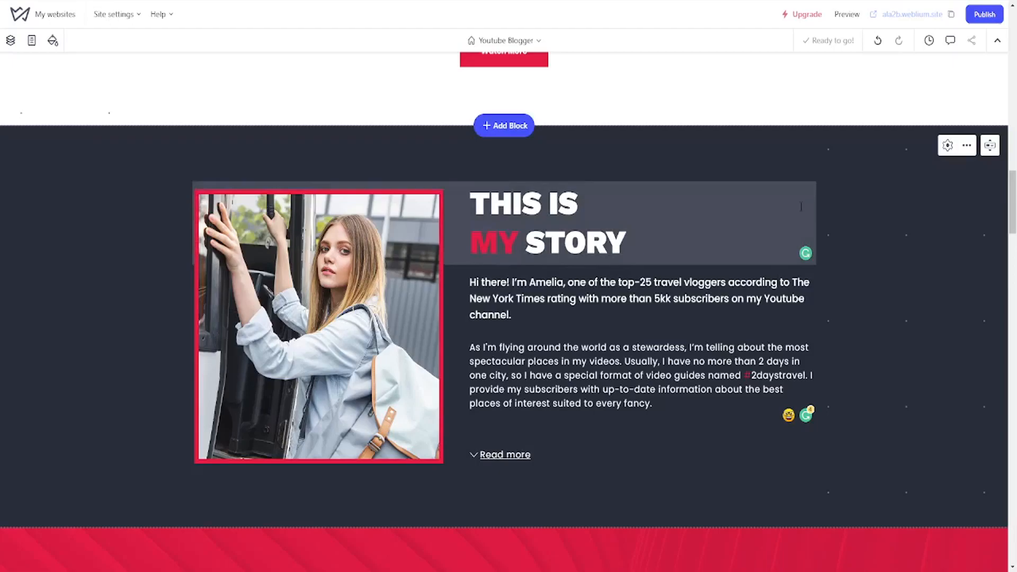
{"action": "left_click", "coordinate": [815, 206]}
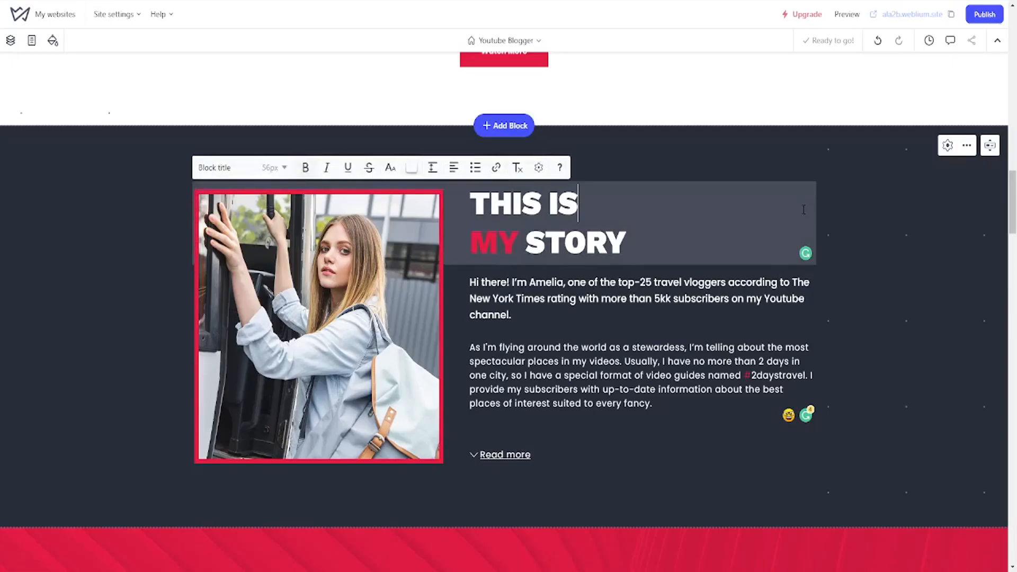
{"action": "left_click", "coordinate": [787, 298]}
{"action": "left_click", "coordinate": [758, 376]}
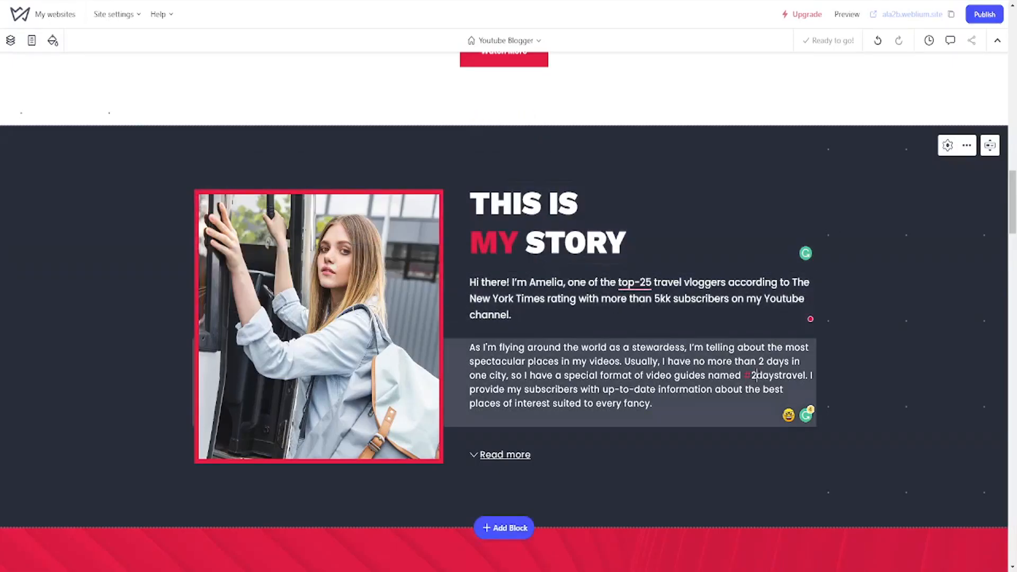
{"action": "left_click", "coordinate": [473, 456]}
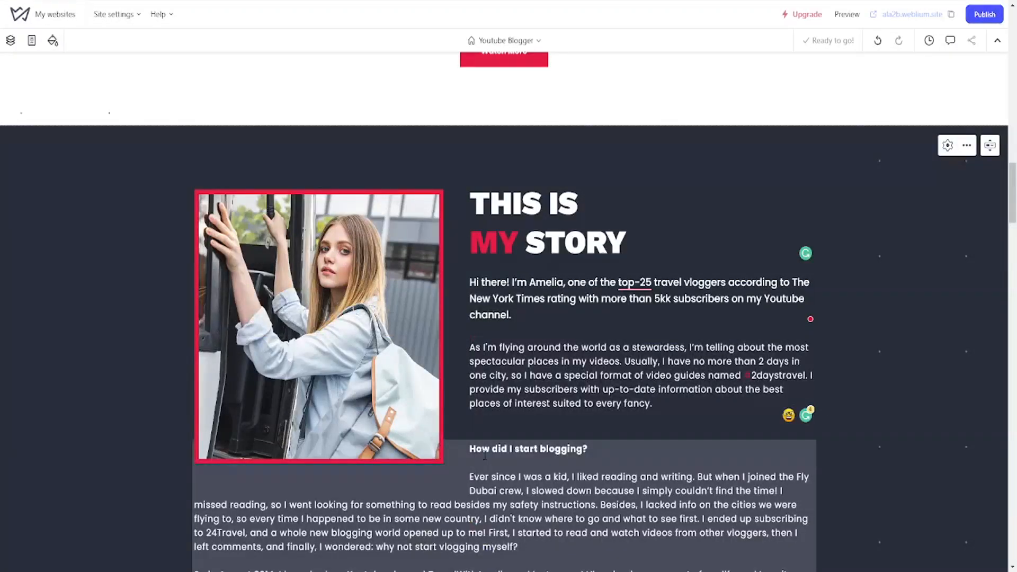
{"action": "scroll", "coordinate": [486, 454], "scroll_direction": "down", "scroll_amount": 3}
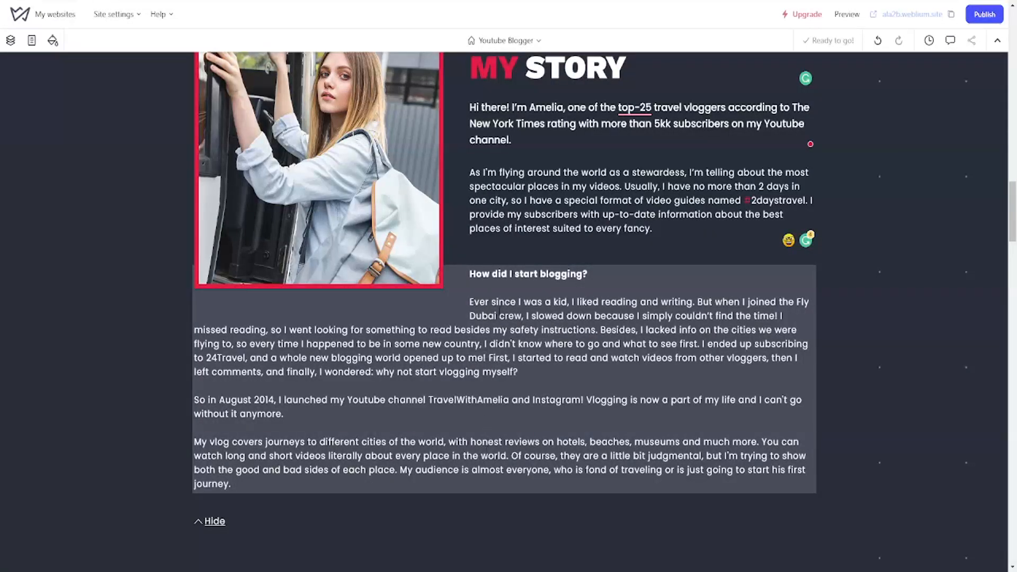
{"action": "scroll", "coordinate": [502, 315], "scroll_direction": "down", "scroll_amount": 3}
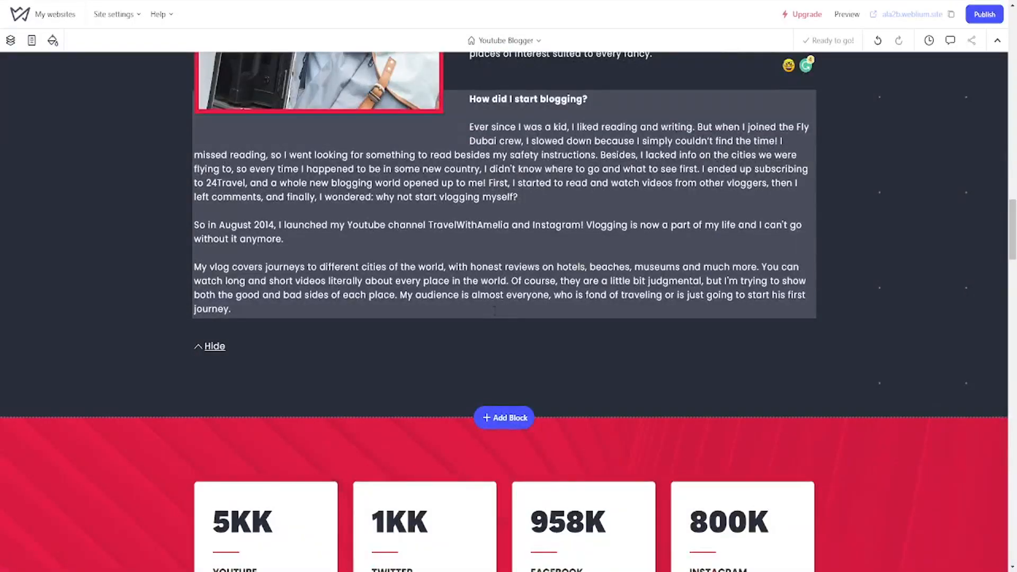
Step: Add a custom block between the THIS IS MY STORY block and the follower statistics block
{"action": "scroll", "coordinate": [495, 311], "scroll_direction": "down", "scroll_amount": 4}
{"action": "scroll", "coordinate": [488, 313], "scroll_direction": "down", "scroll_amount": 1}
{"action": "scroll", "coordinate": [489, 313], "scroll_direction": "up", "scroll_amount": 1}
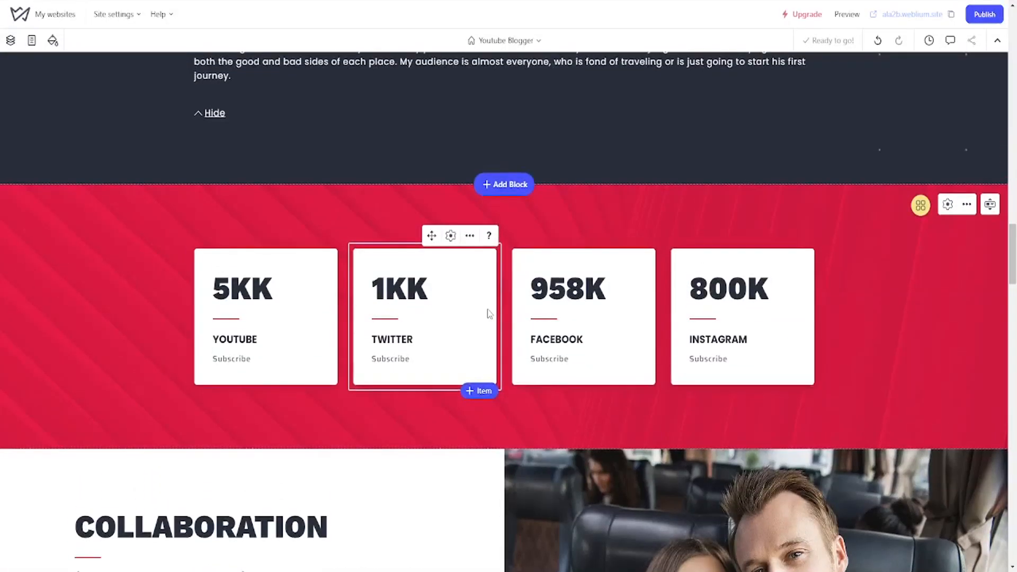
{"action": "scroll", "coordinate": [490, 314], "scroll_direction": "up", "scroll_amount": 1}
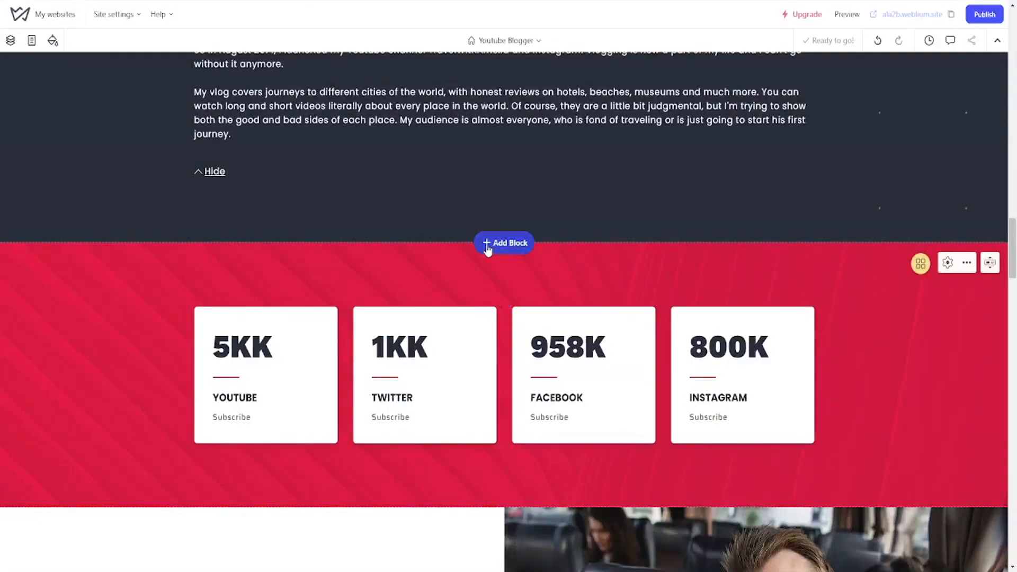
{"action": "left_click", "coordinate": [487, 247]}
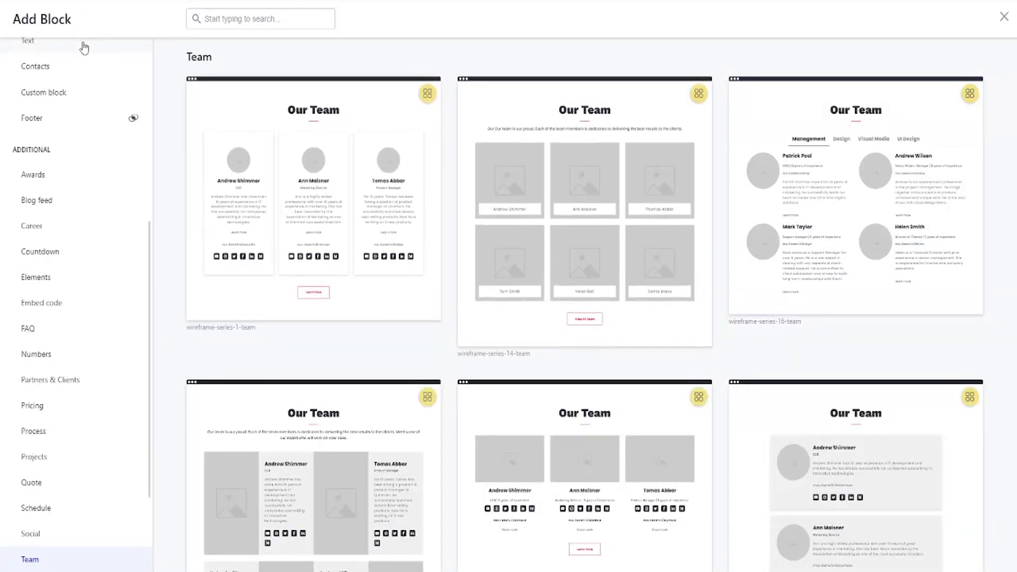
{"action": "left_click", "coordinate": [53, 101]}
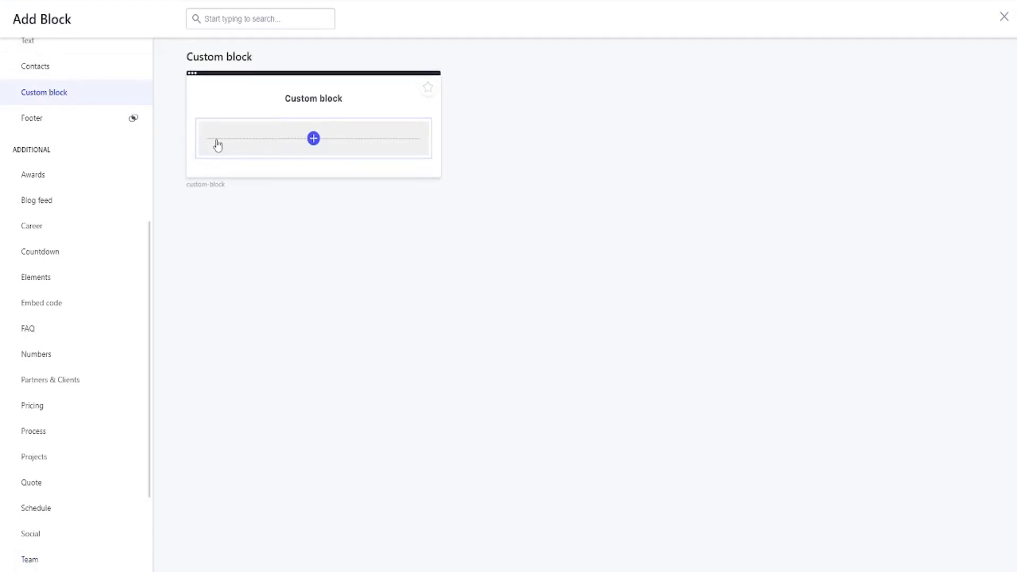
{"action": "left_click", "coordinate": [218, 145]}
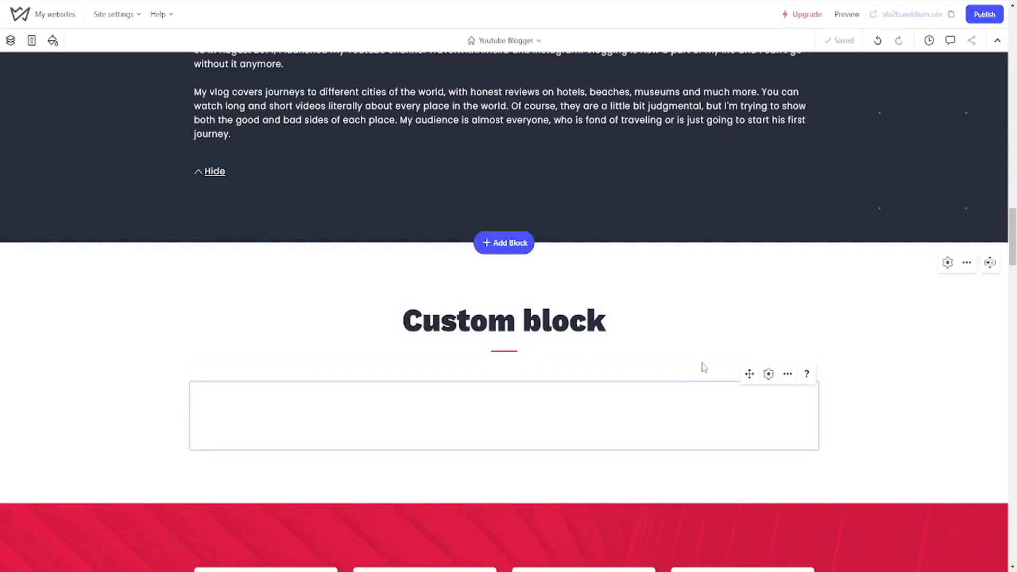
Step: Open the element picker for the empty area beneath the Custom block title and look through the available elements
{"action": "left_click", "coordinate": [443, 345]}
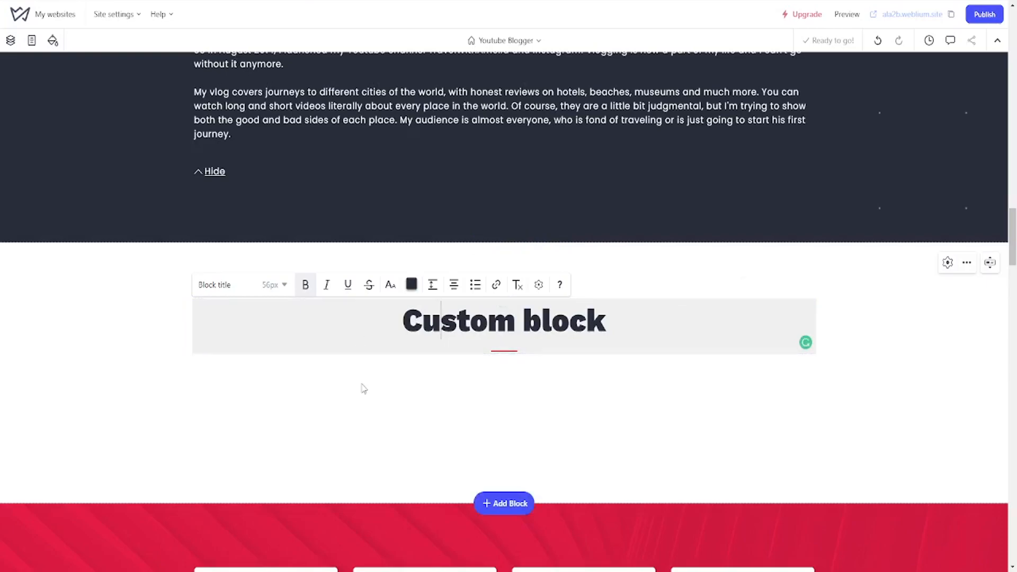
{"action": "scroll", "coordinate": [325, 352], "scroll_direction": "up", "scroll_amount": 1}
{"action": "scroll", "coordinate": [325, 350], "scroll_direction": "down", "scroll_amount": 4}
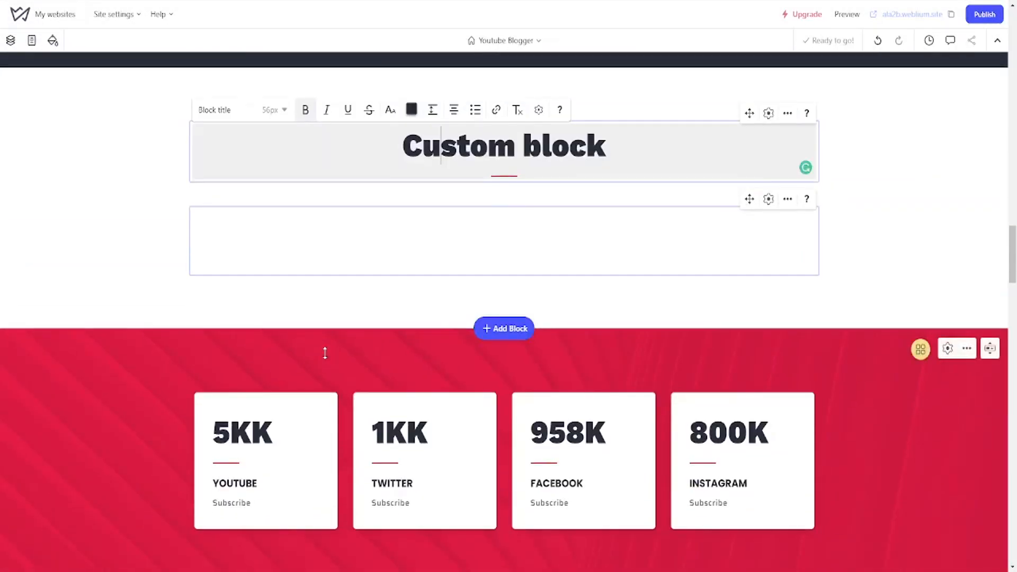
{"action": "left_click", "coordinate": [574, 228]}
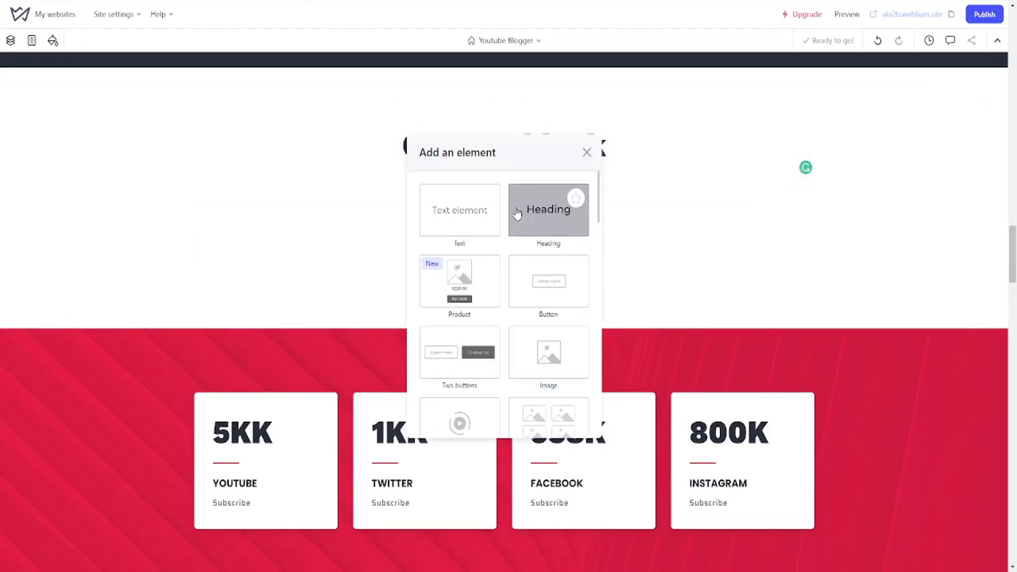
{"action": "left_click_drag", "start_coordinate": [541, 212], "coordinate": [426, 471]}
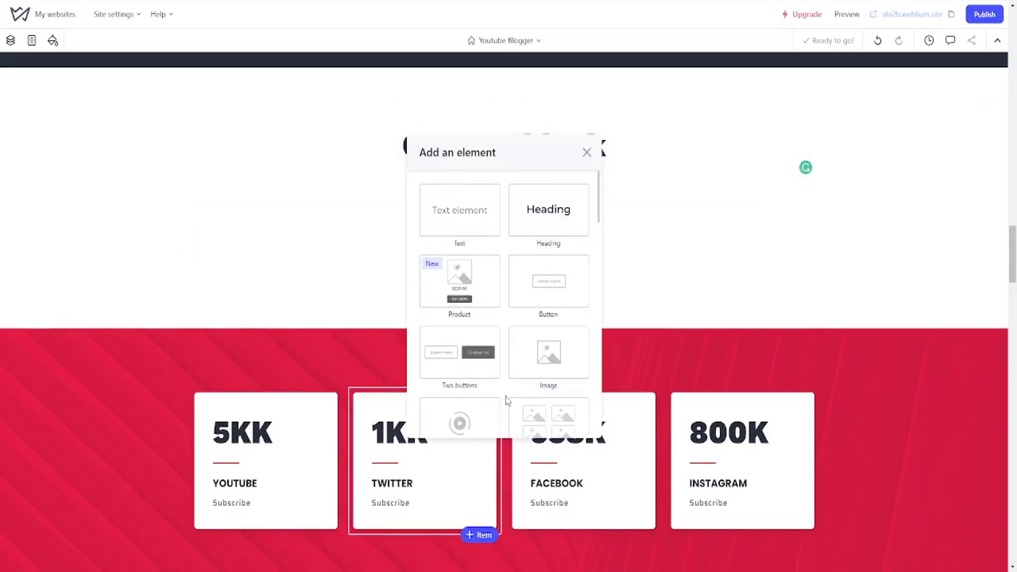
{"action": "scroll", "coordinate": [562, 410], "scroll_direction": "down", "scroll_amount": 3}
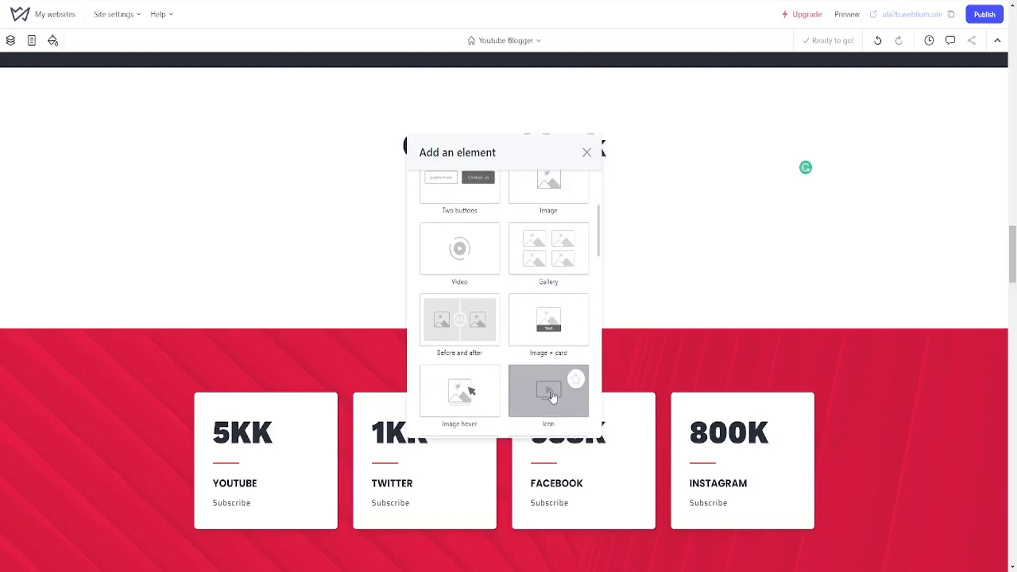
{"action": "scroll", "coordinate": [552, 396], "scroll_direction": "down", "scroll_amount": 2}
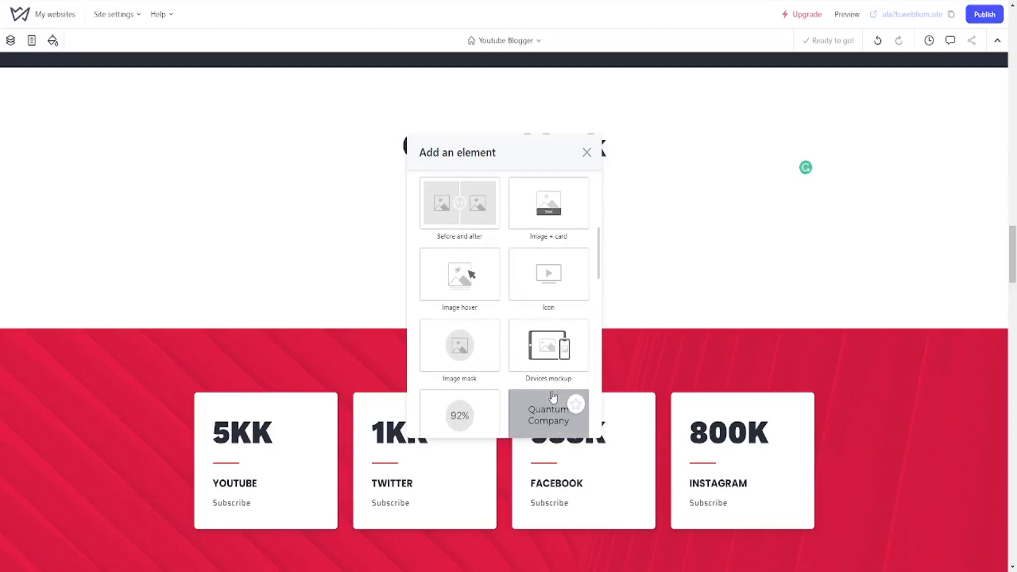
{"action": "scroll", "coordinate": [553, 396], "scroll_direction": "down", "scroll_amount": 5}
{"action": "scroll", "coordinate": [553, 396], "scroll_direction": "down", "scroll_amount": 4}
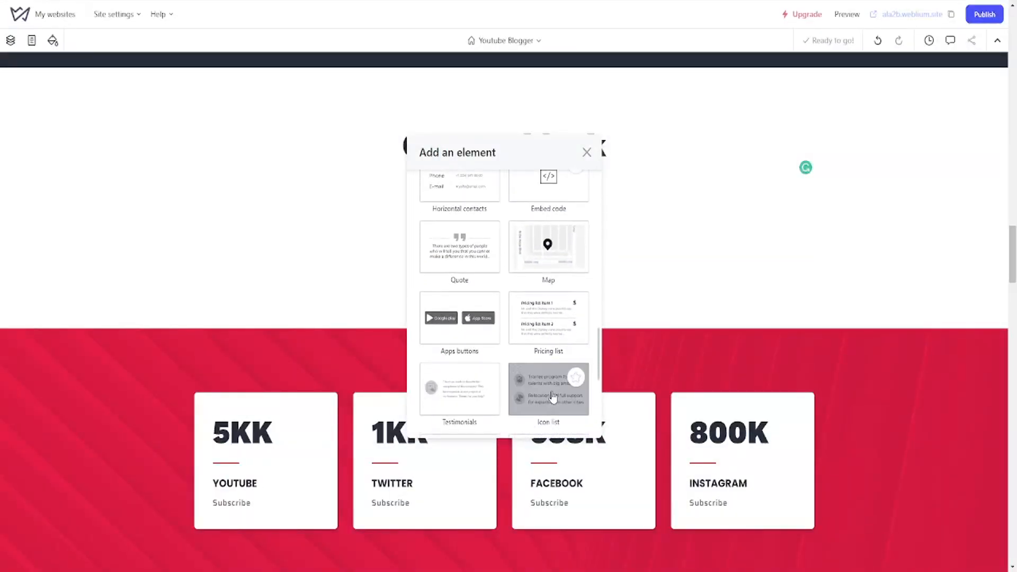
{"action": "scroll", "coordinate": [553, 396], "scroll_direction": "down", "scroll_amount": 5}
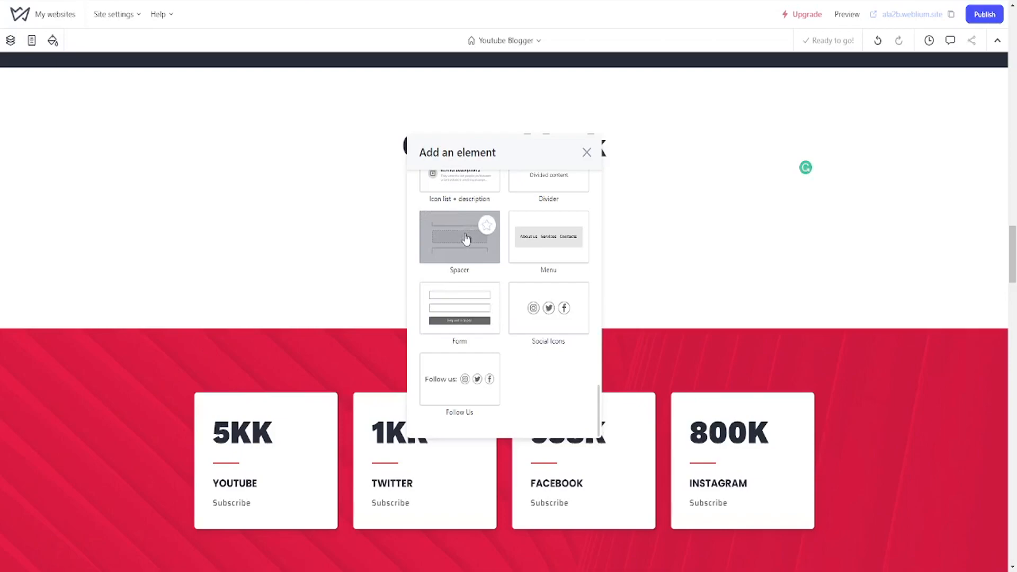
{"action": "scroll", "coordinate": [556, 341], "scroll_direction": "up", "scroll_amount": 4}
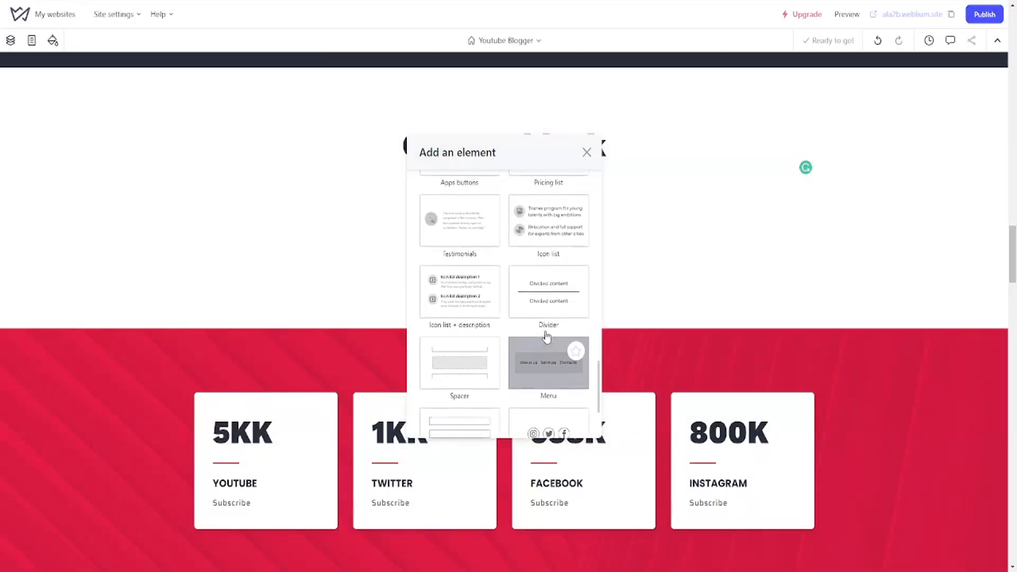
{"action": "scroll", "coordinate": [540, 335], "scroll_direction": "up", "scroll_amount": 3}
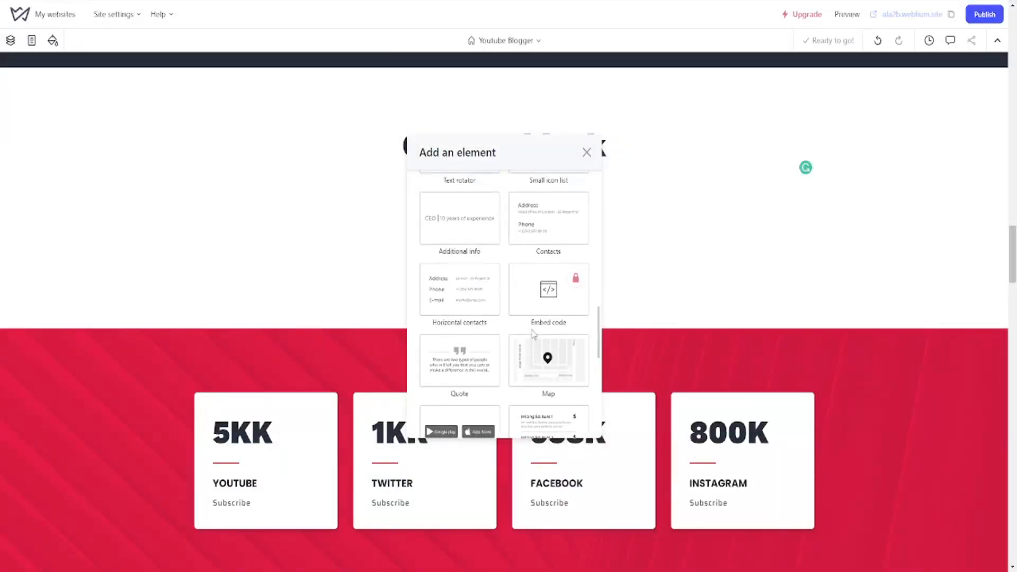
{"action": "scroll", "coordinate": [533, 334], "scroll_direction": "up", "scroll_amount": 3}
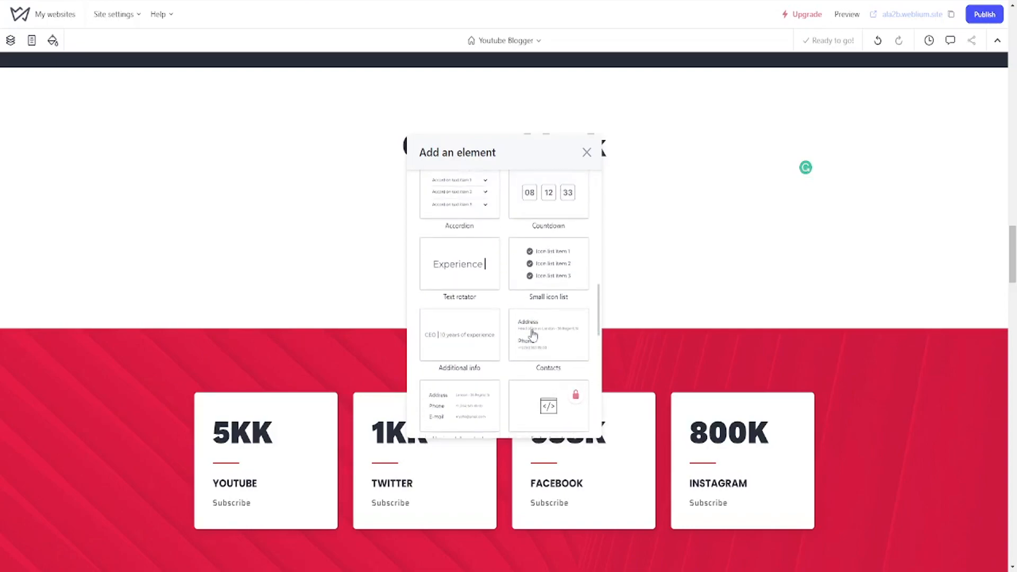
{"action": "scroll", "coordinate": [534, 334], "scroll_direction": "up", "scroll_amount": 3}
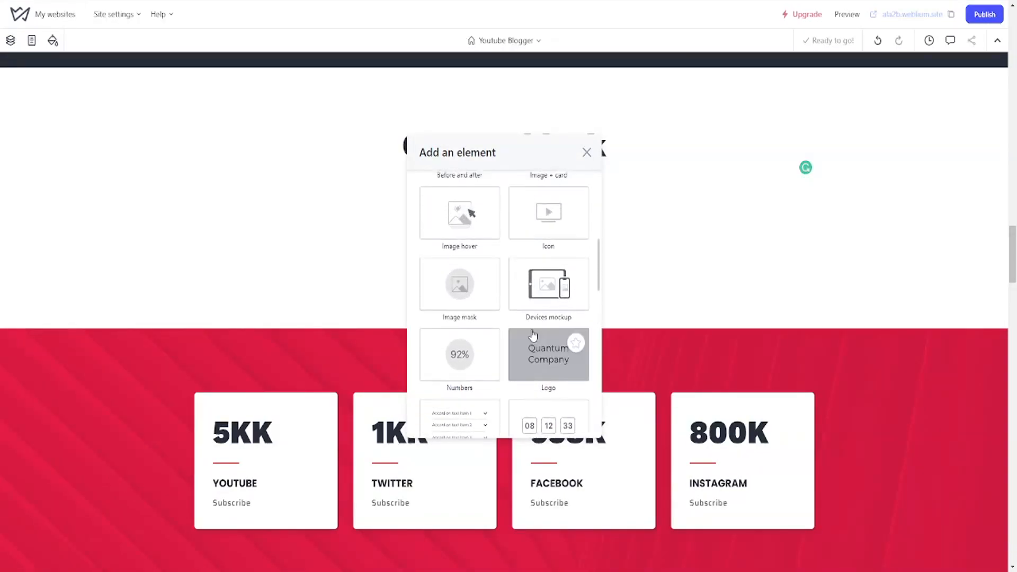
Step: Return to the first elements in the Add an element picker, look them over and close the picker
{"action": "scroll", "coordinate": [533, 335], "scroll_direction": "up", "scroll_amount": 1}
{"action": "scroll", "coordinate": [533, 335], "scroll_direction": "up", "scroll_amount": 4}
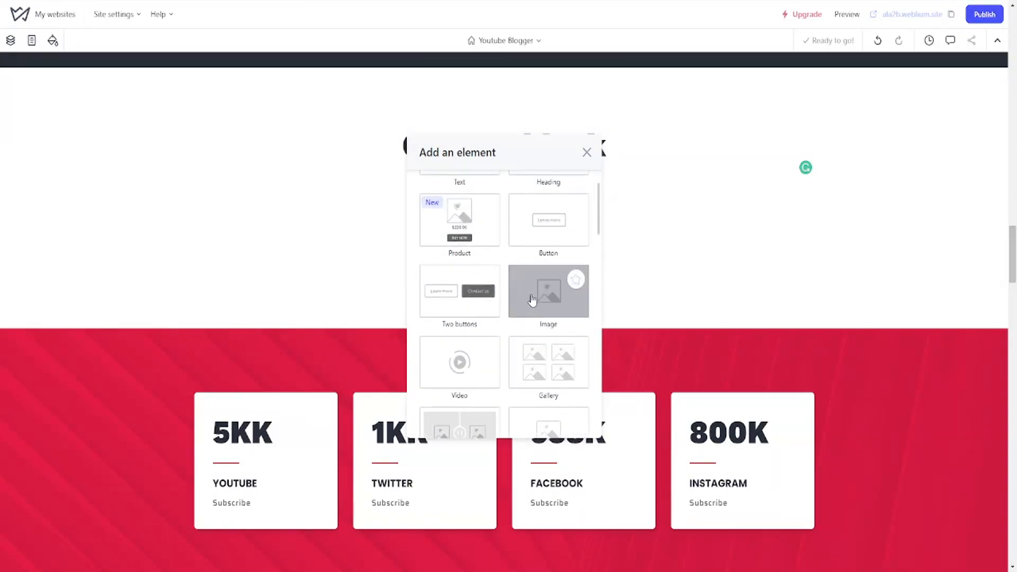
{"action": "left_click_drag", "start_coordinate": [533, 272], "coordinate": [627, 250]}
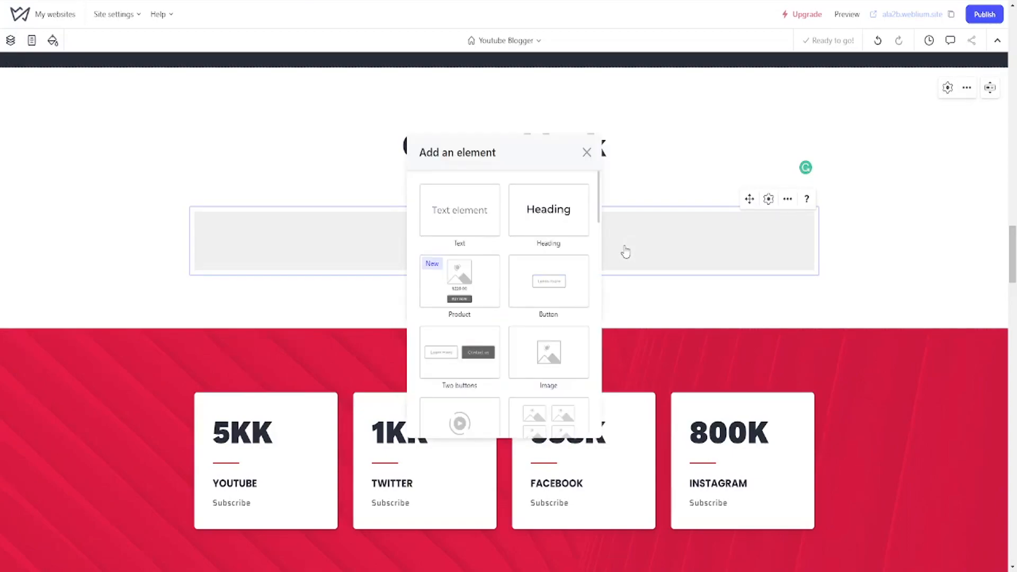
{"action": "left_click", "coordinate": [587, 153]}
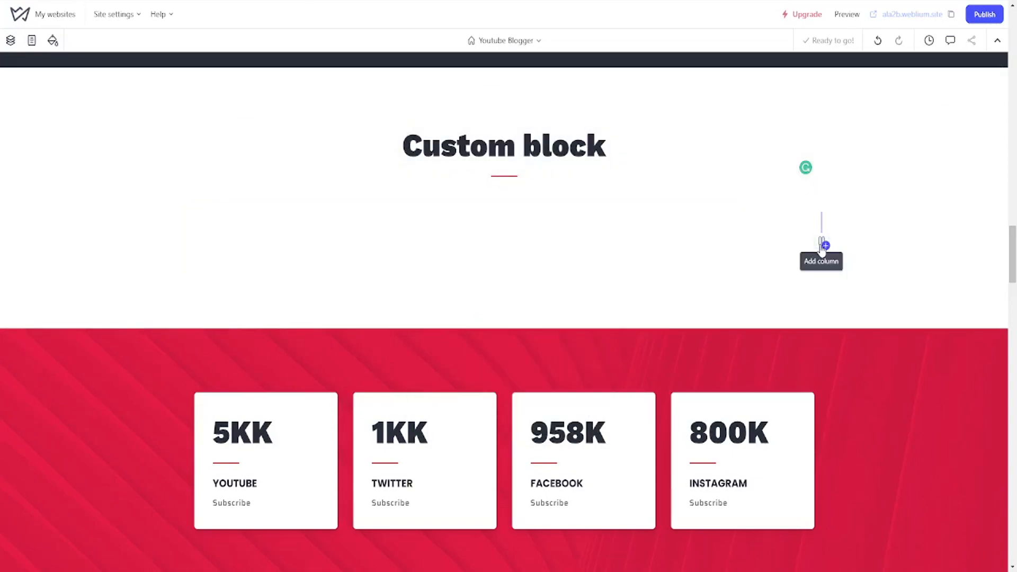
Step: Divide the empty area beneath the Custom block title into three columns
{"action": "left_click", "coordinate": [822, 247]}
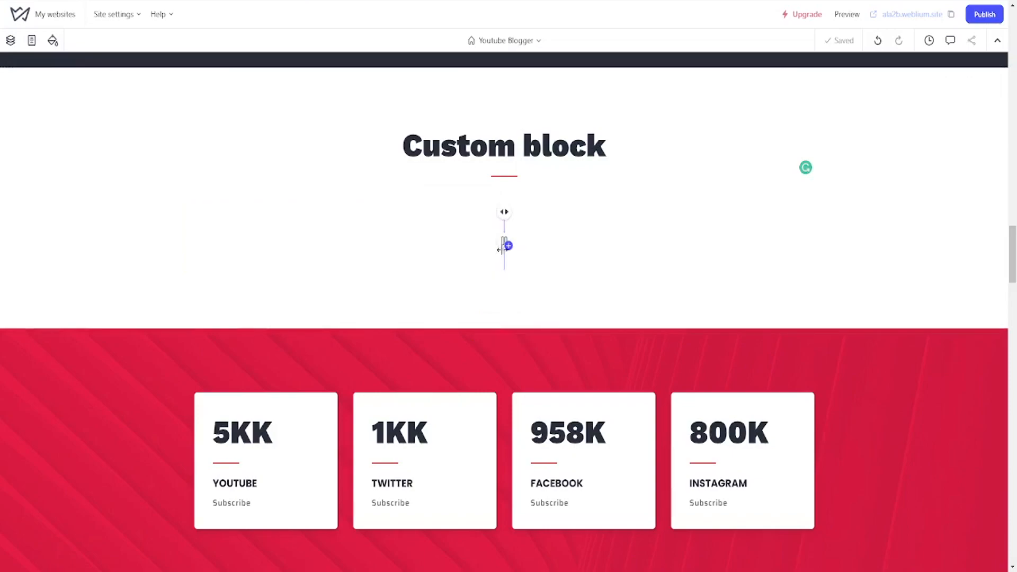
{"action": "left_click", "coordinate": [506, 247]}
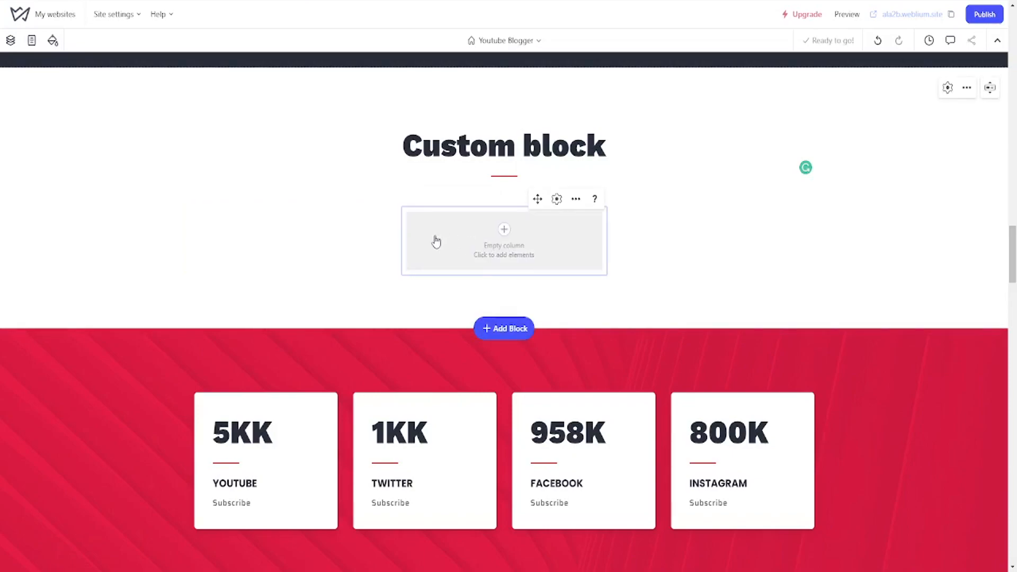
{"action": "left_click", "coordinate": [610, 245]}
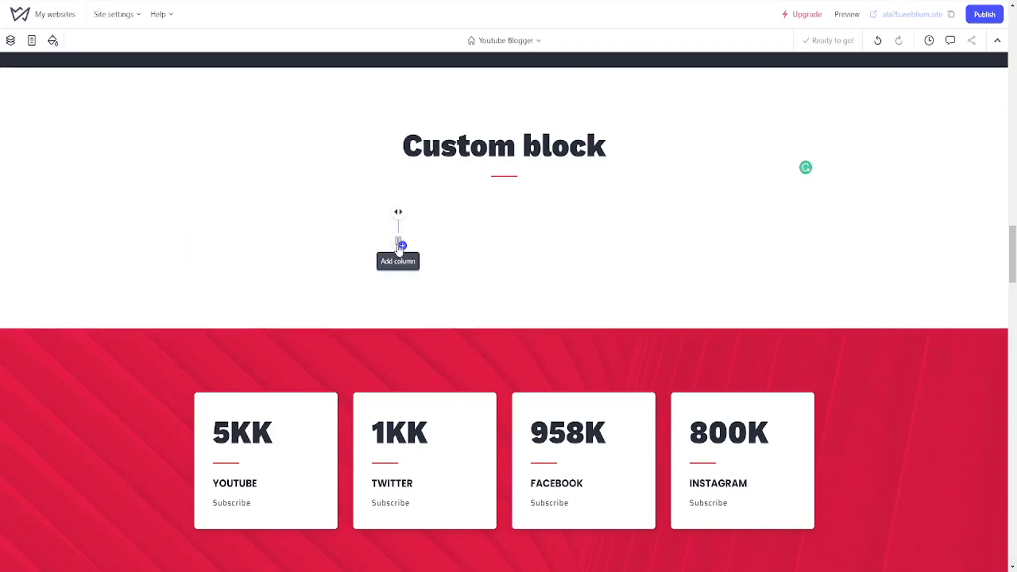
Step: Narrow the first column of the custom block and add a Button element to it
{"action": "left_click_drag", "start_coordinate": [398, 232], "coordinate": [347, 241]}
{"action": "left_click", "coordinate": [313, 237]}
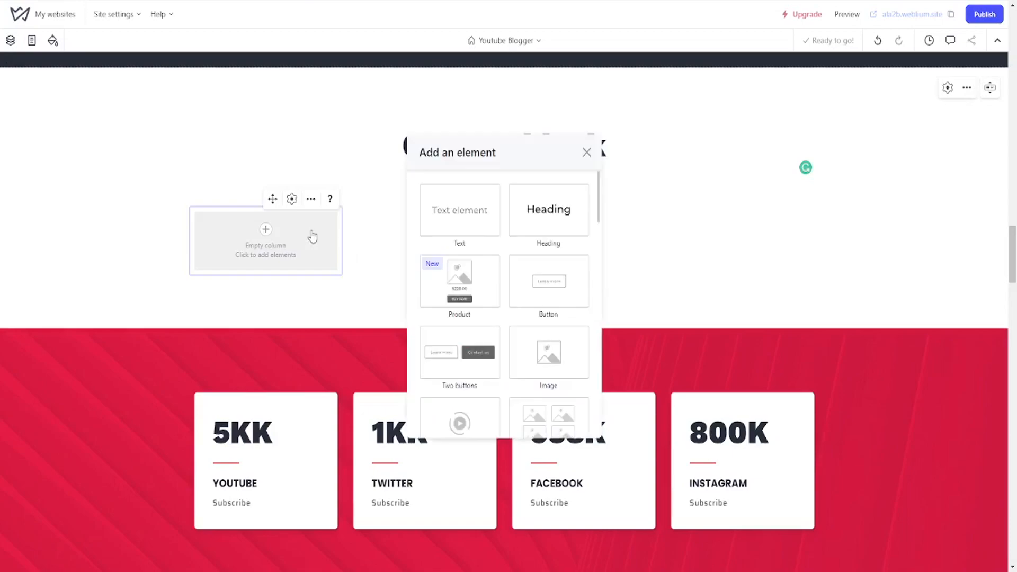
{"action": "left_click", "coordinate": [540, 275]}
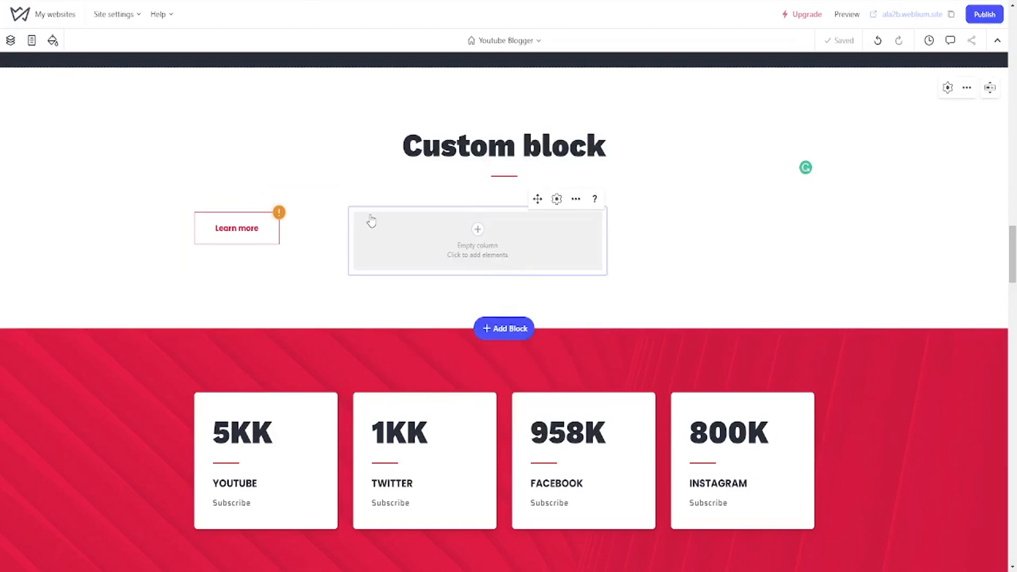
Step: Widen the custom block's middle column towards the third column and add a Heading element to it
{"action": "left_click", "coordinate": [371, 221]}
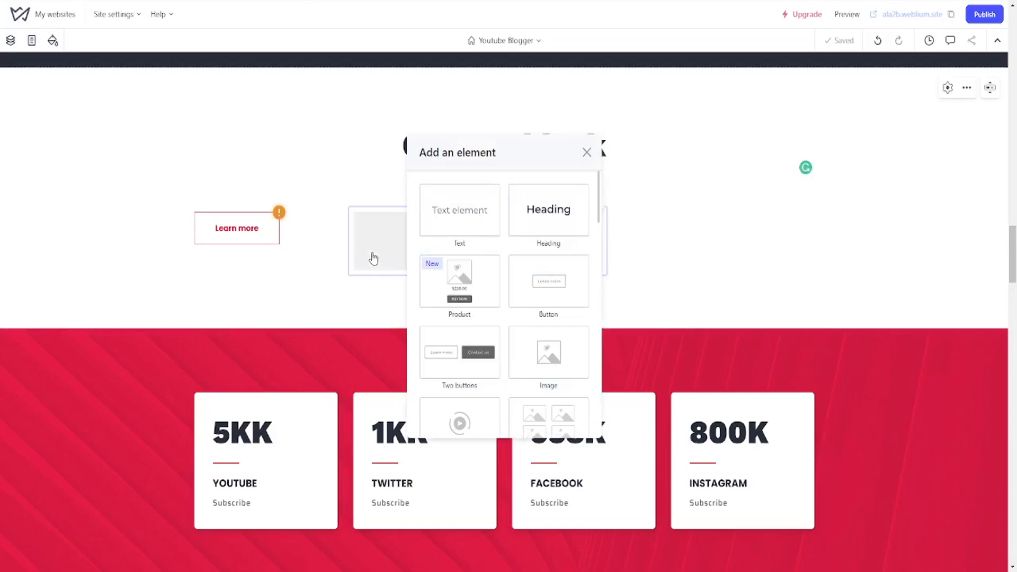
{"action": "left_click", "coordinate": [371, 280]}
{"action": "left_click", "coordinate": [514, 245]}
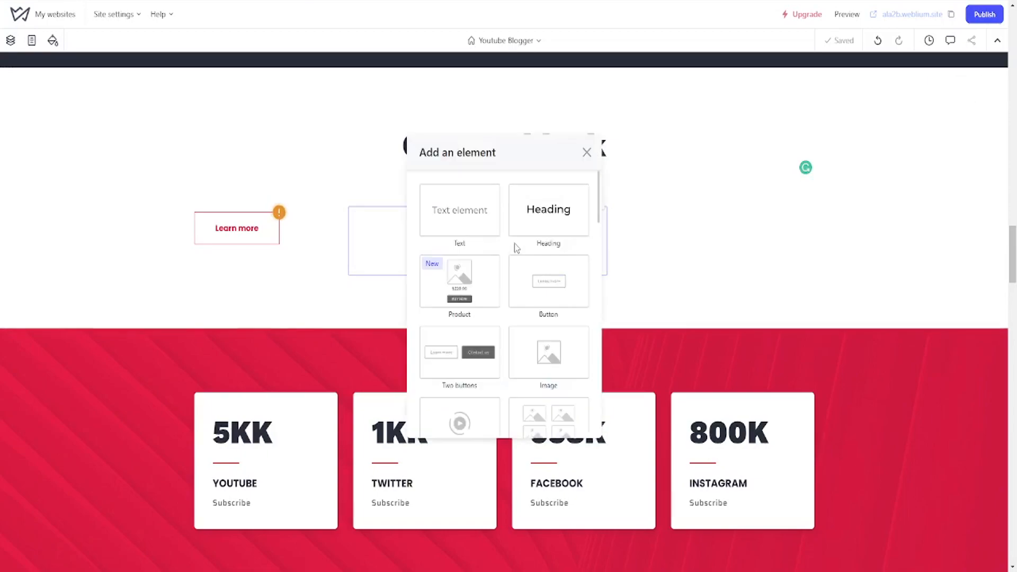
{"action": "left_click", "coordinate": [619, 236]}
{"action": "left_click", "coordinate": [615, 234]}
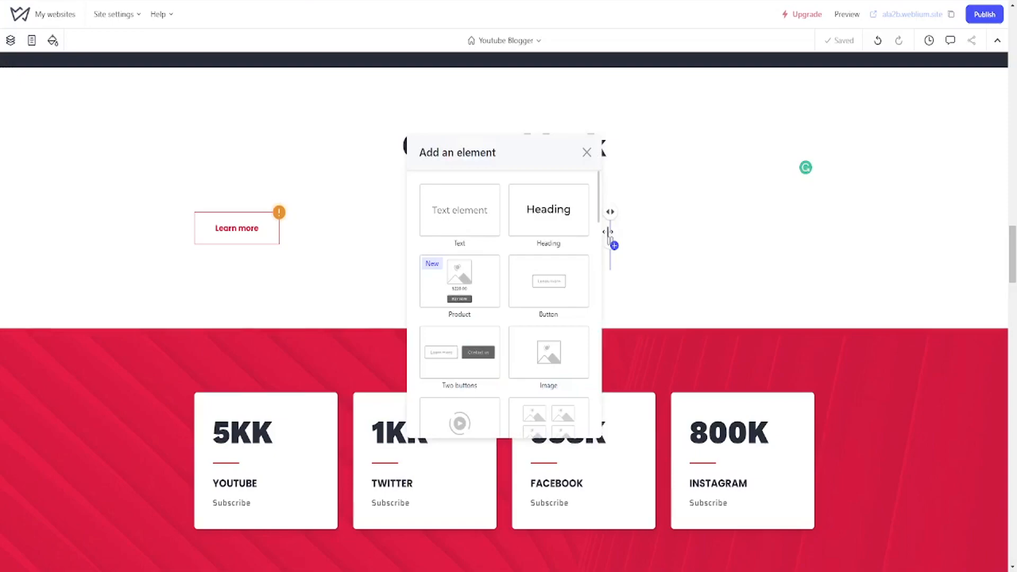
{"action": "left_click", "coordinate": [610, 236]}
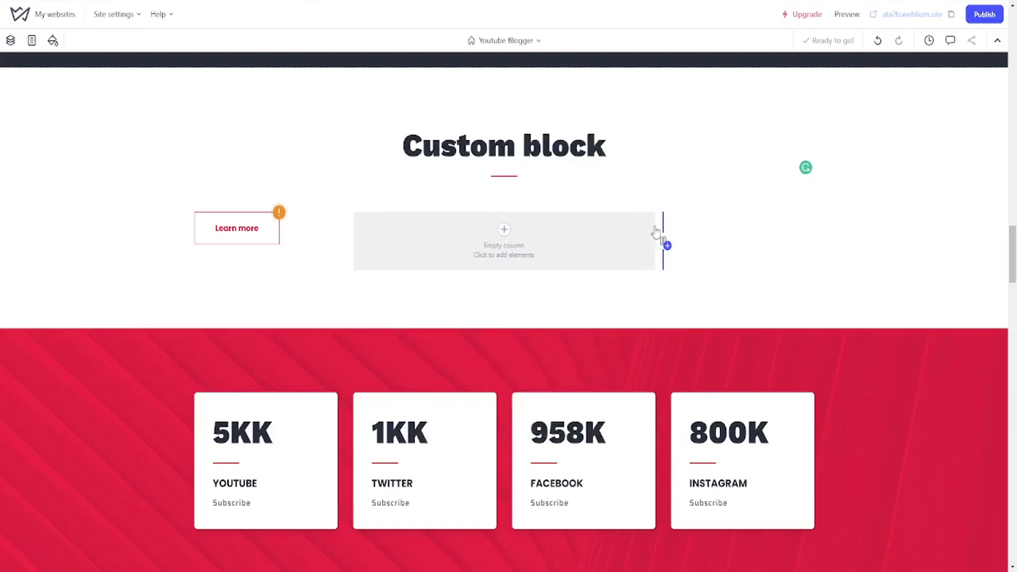
{"action": "left_click", "coordinate": [628, 232]}
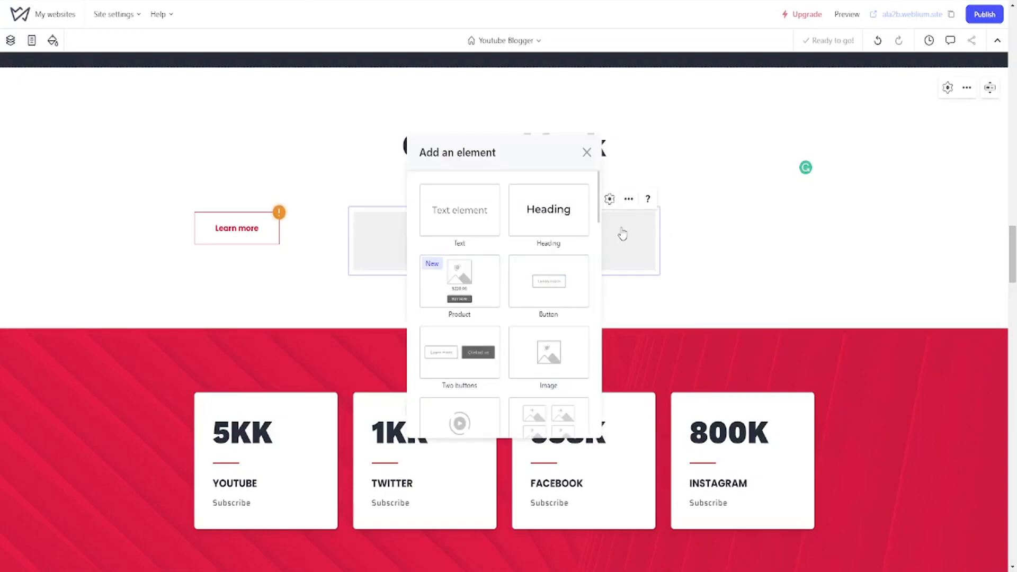
{"action": "left_click", "coordinate": [563, 234]}
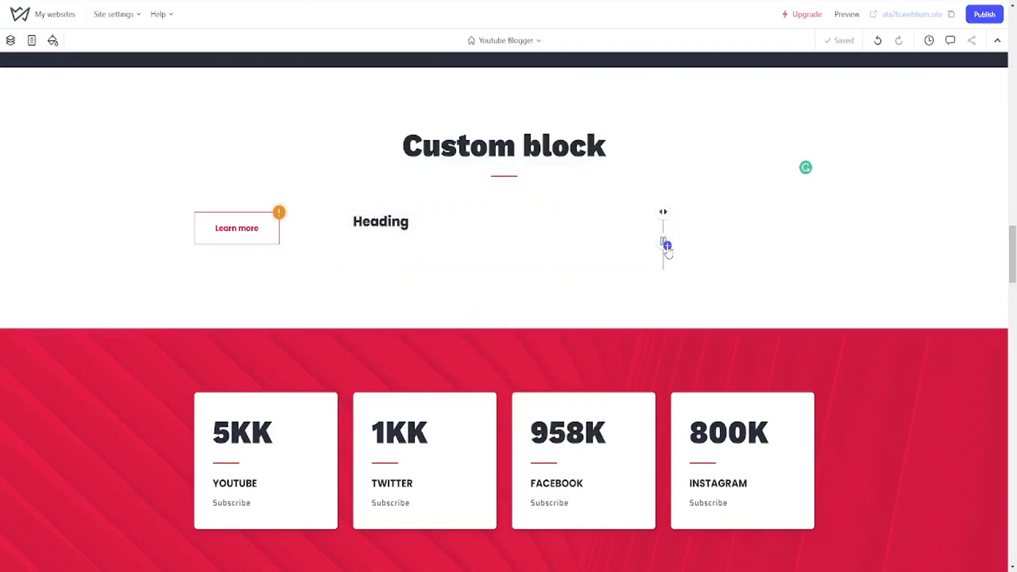
Step: Add an Image element to the empty third column of the custom block
{"action": "left_click", "coordinate": [664, 243]}
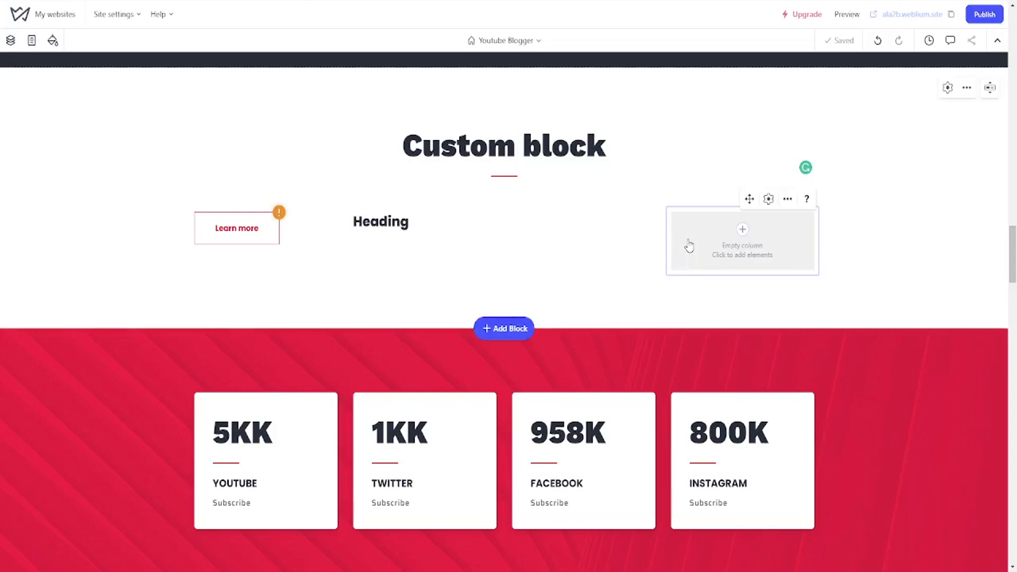
{"action": "left_click", "coordinate": [706, 245]}
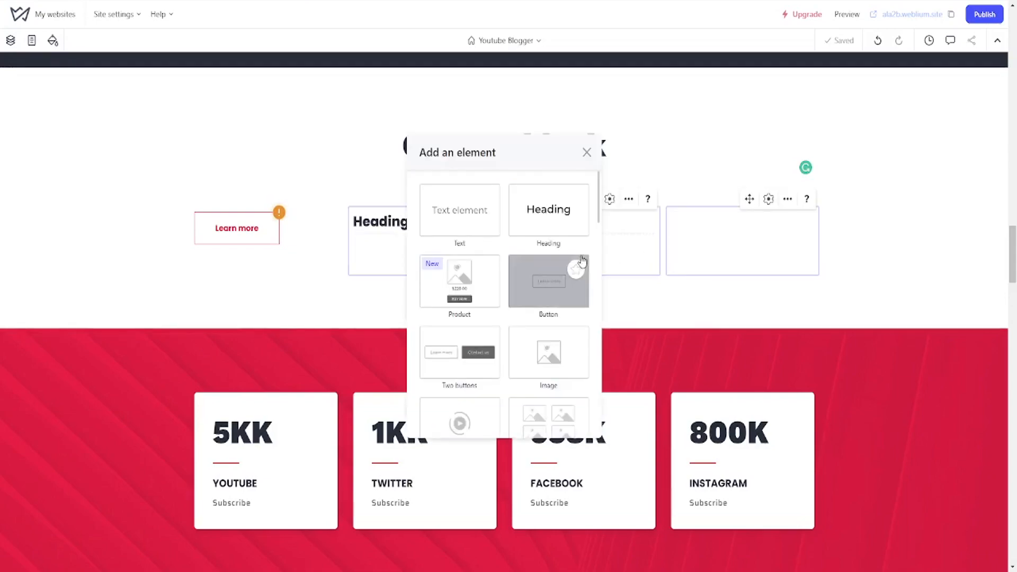
{"action": "left_click", "coordinate": [561, 350]}
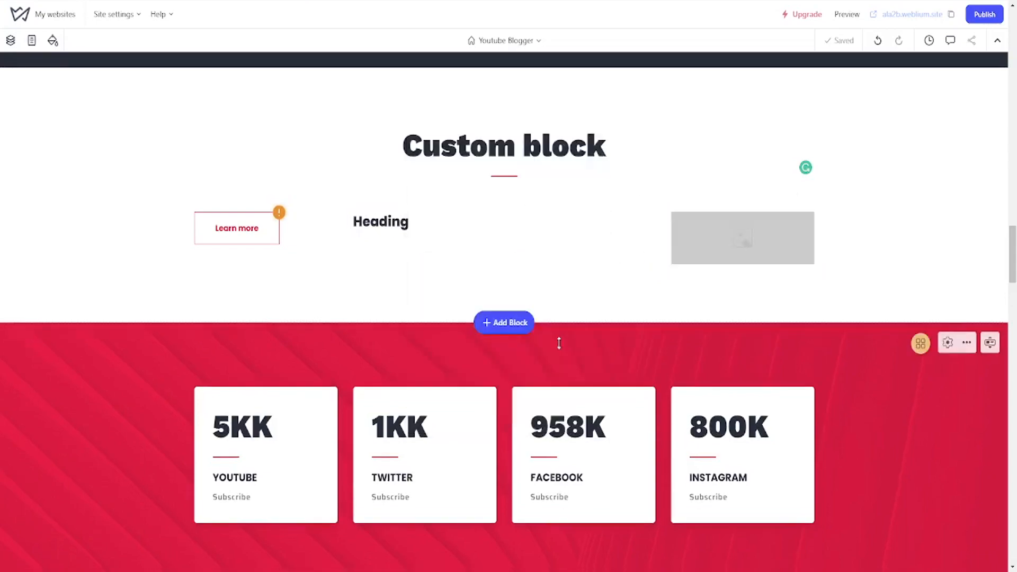
Step: Apply the Brownie logo from the Media Gallery to the image placeholder and make the image tall enough for the whole logo
{"action": "left_click", "coordinate": [739, 247]}
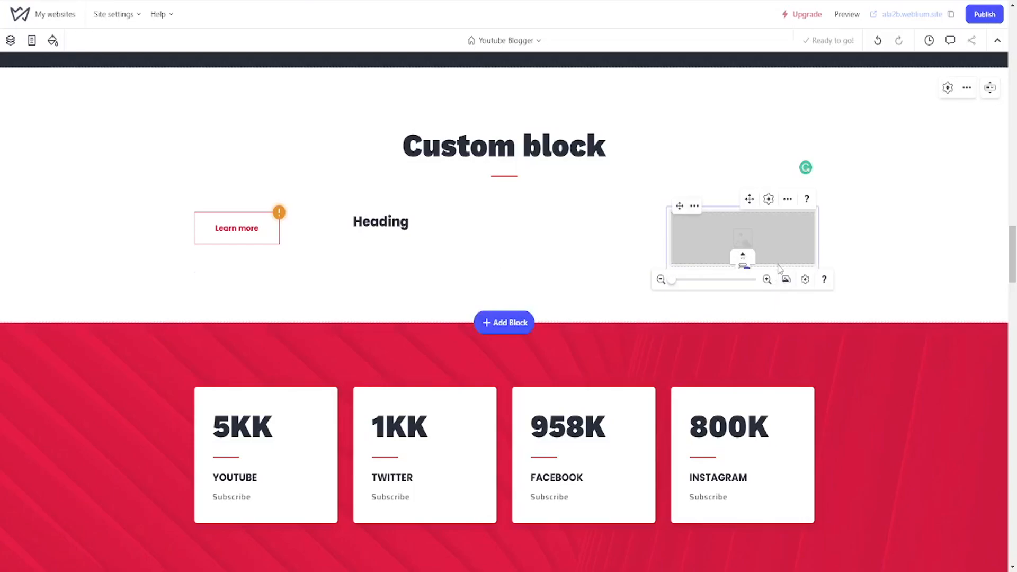
{"action": "left_click", "coordinate": [794, 287]}
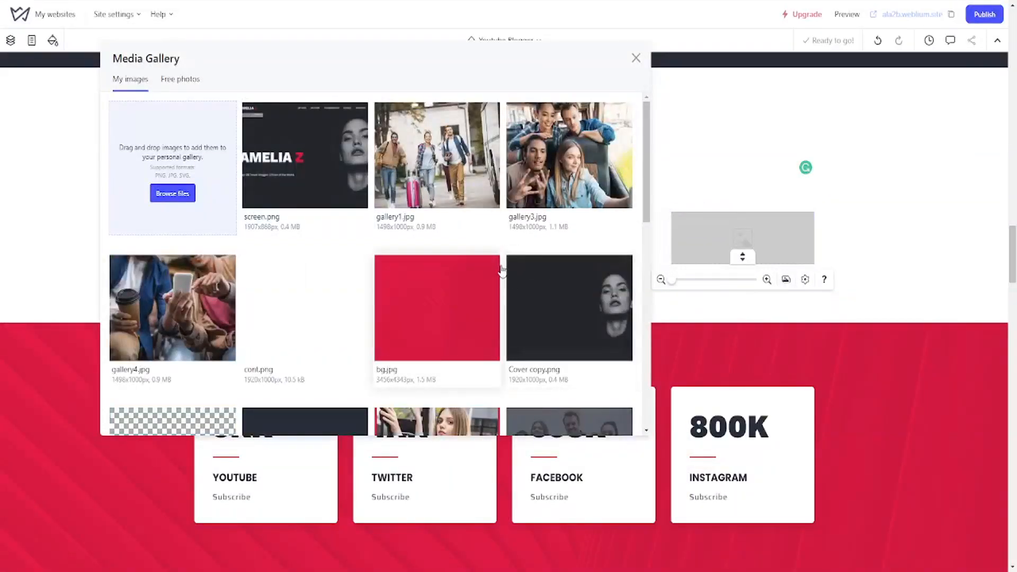
{"action": "scroll", "coordinate": [519, 270], "scroll_direction": "down", "scroll_amount": 5}
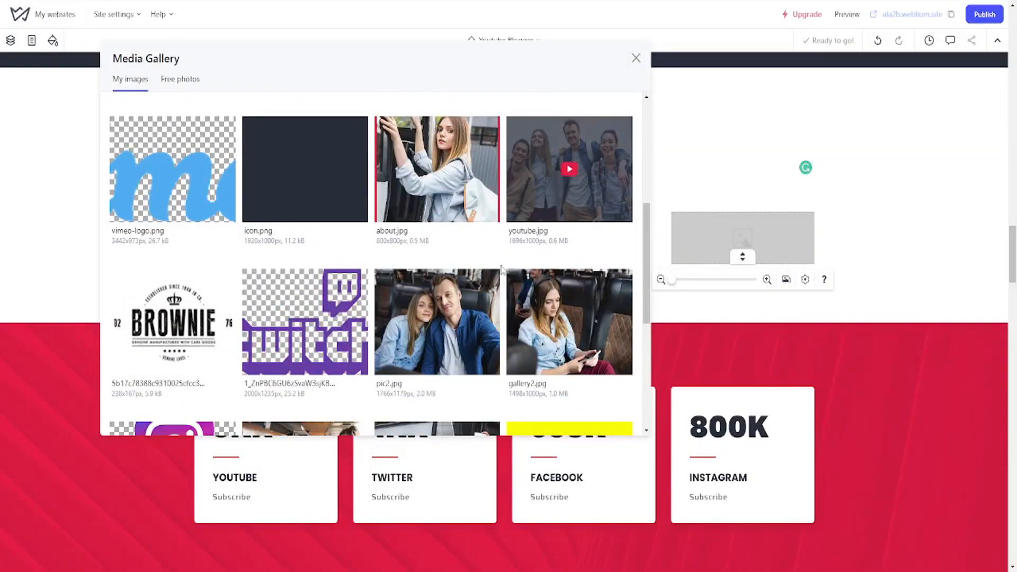
{"action": "left_click", "coordinate": [187, 310]}
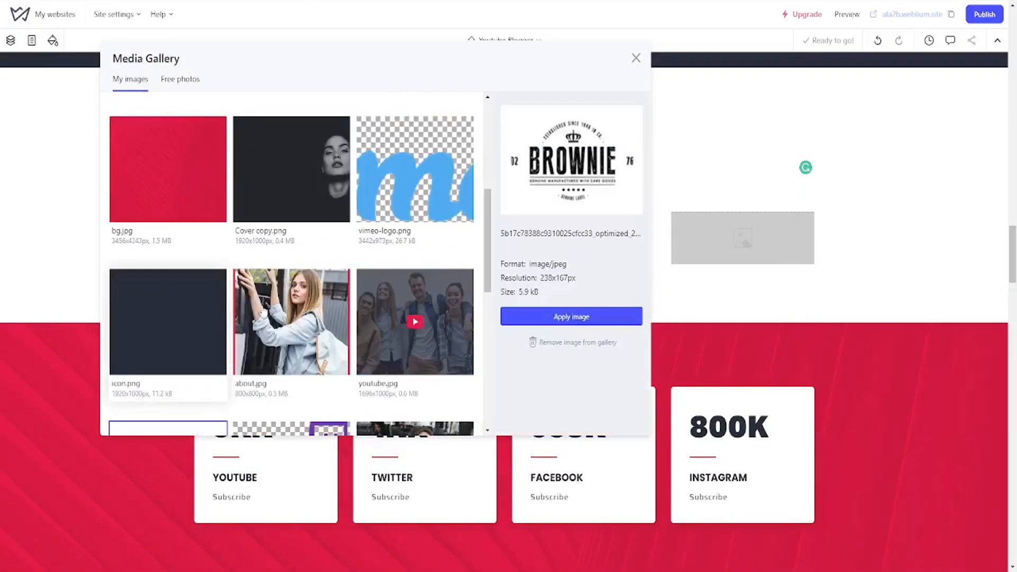
{"action": "left_click", "coordinate": [556, 314]}
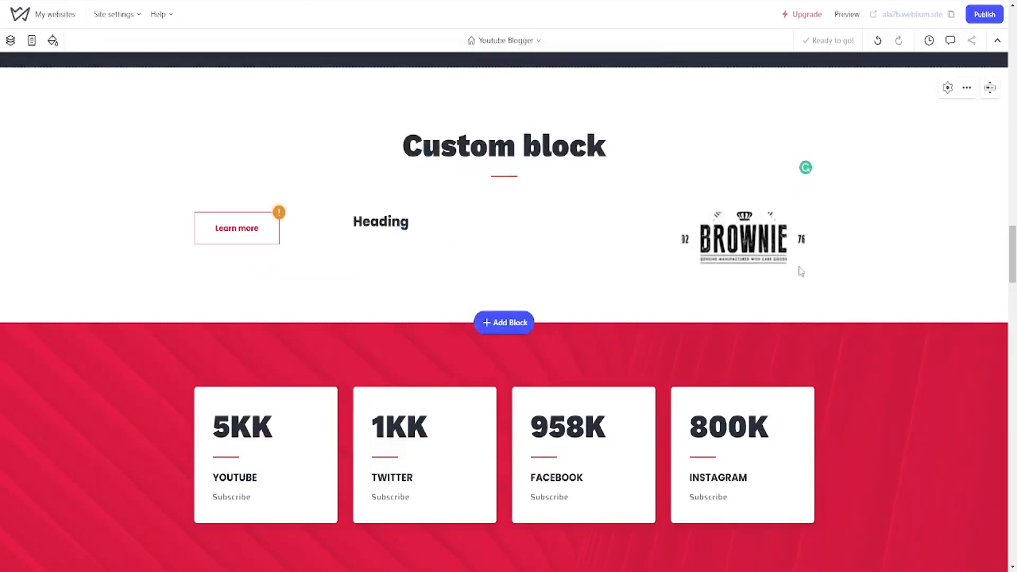
{"action": "left_click", "coordinate": [777, 267]}
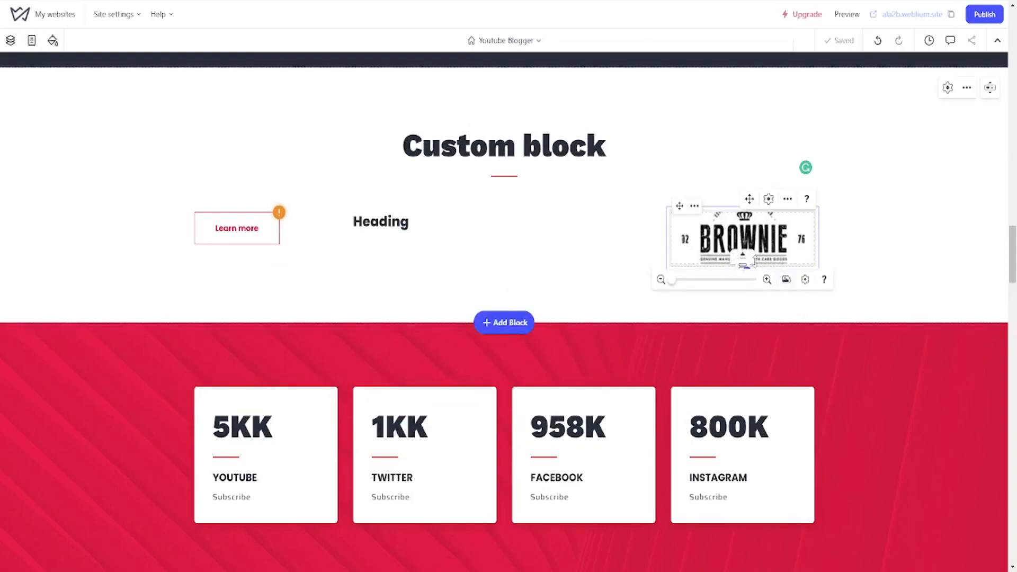
{"action": "left_click_drag", "start_coordinate": [746, 265], "coordinate": [743, 319]}
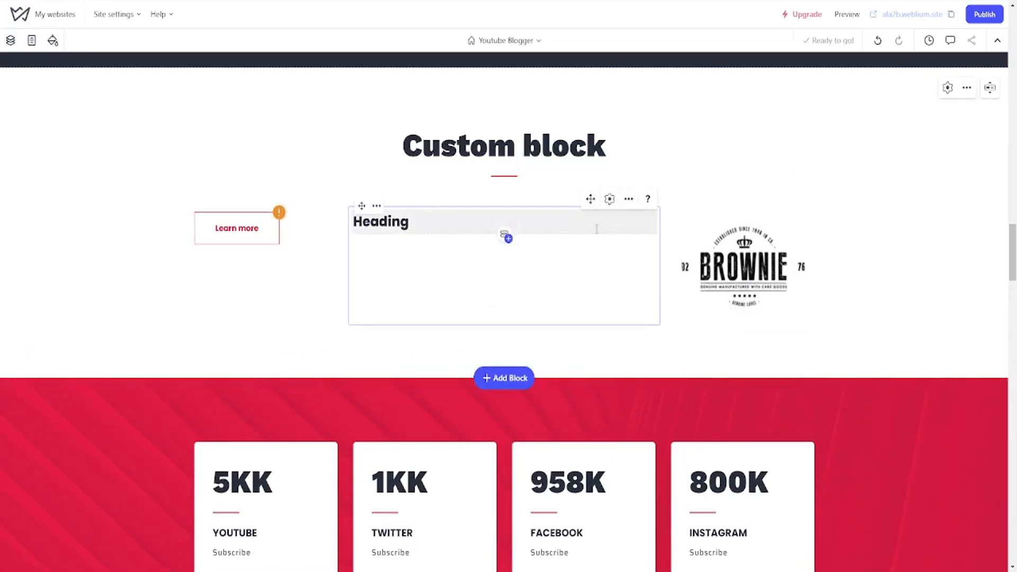
Step: Center the heading in the middle column and set its text style to Block title, 56px
{"action": "left_click", "coordinate": [571, 224]}
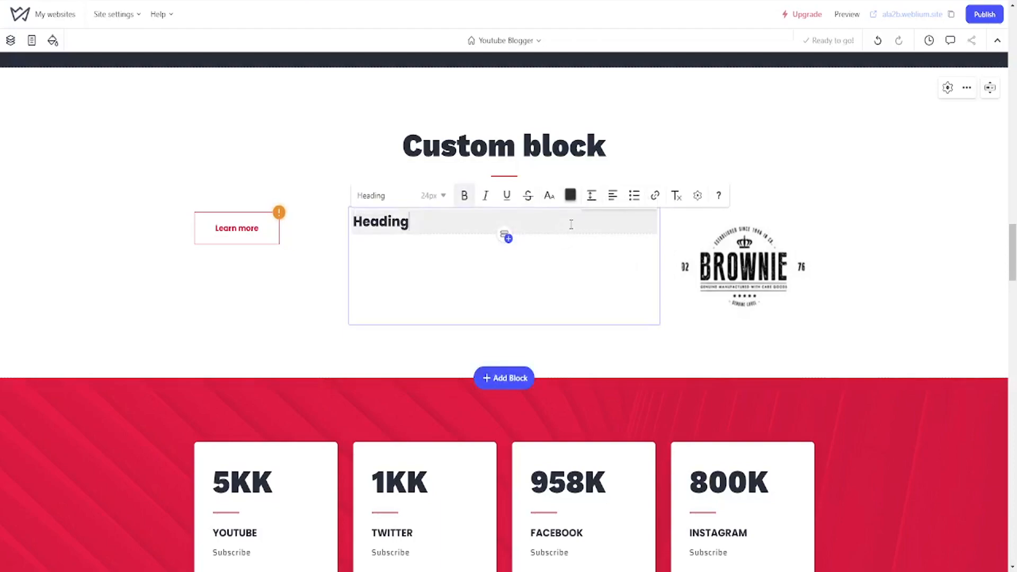
{"action": "left_click", "coordinate": [613, 195]}
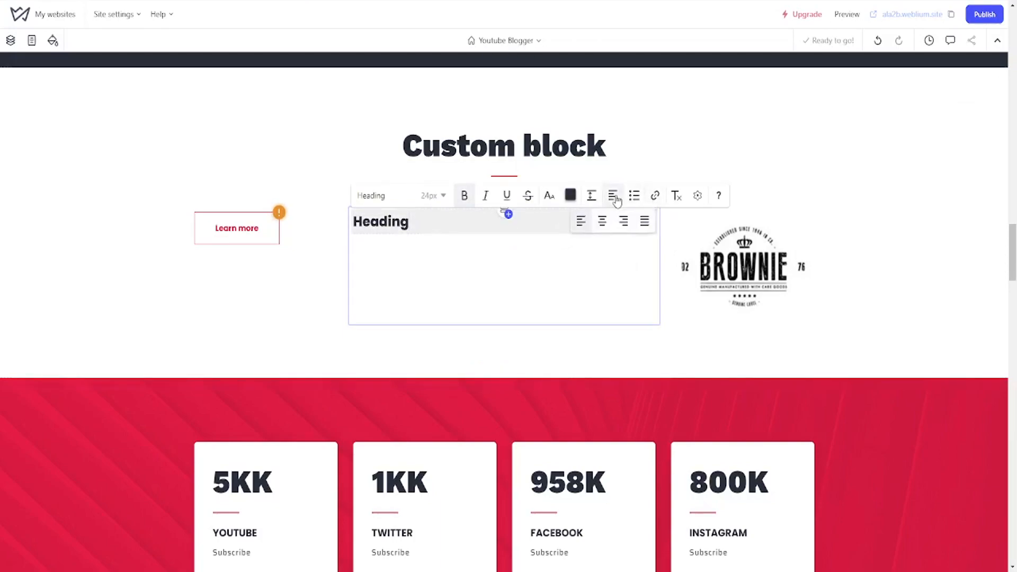
{"action": "left_click", "coordinate": [611, 221]}
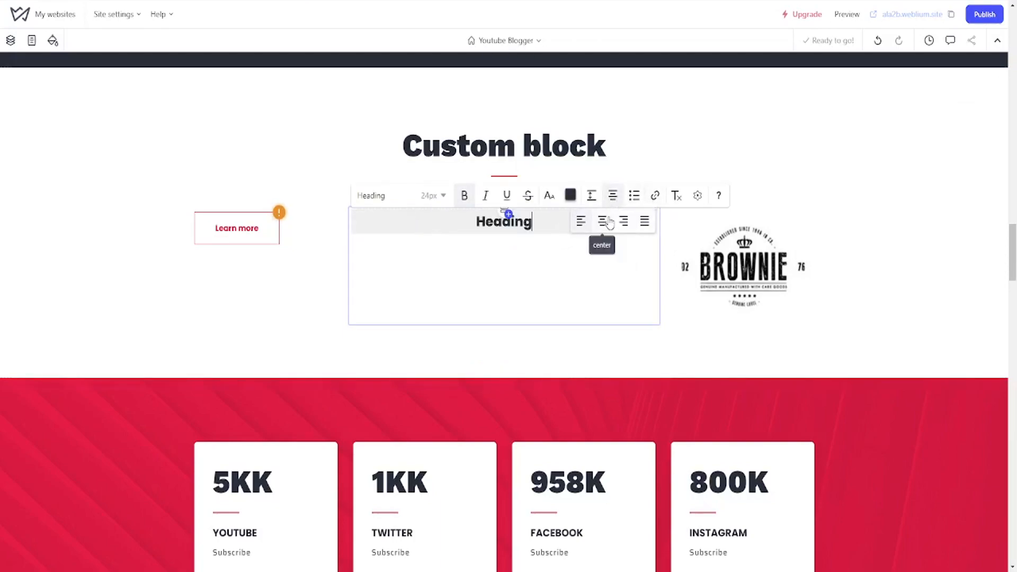
{"action": "left_click", "coordinate": [443, 196]}
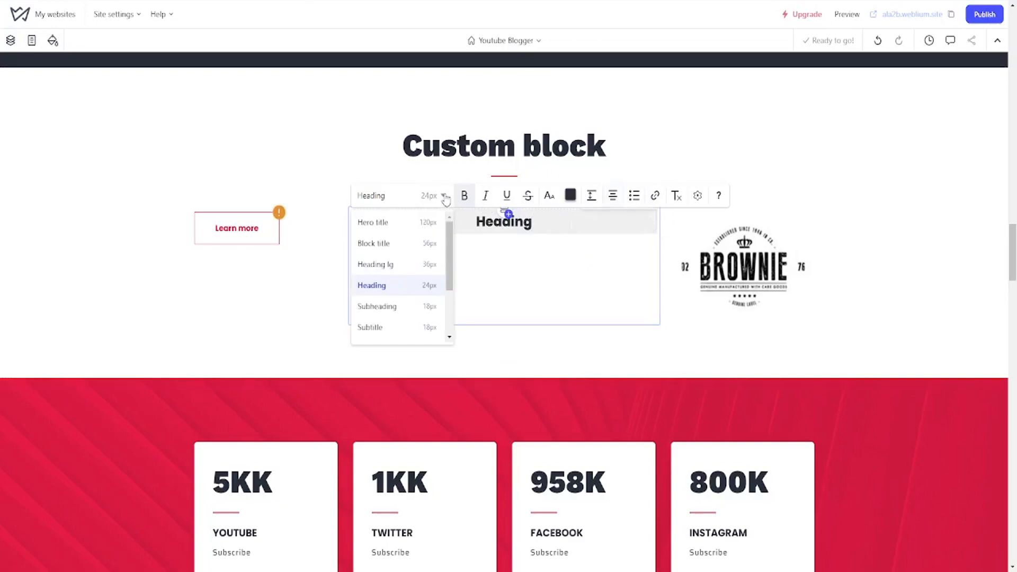
{"action": "left_click", "coordinate": [425, 244]}
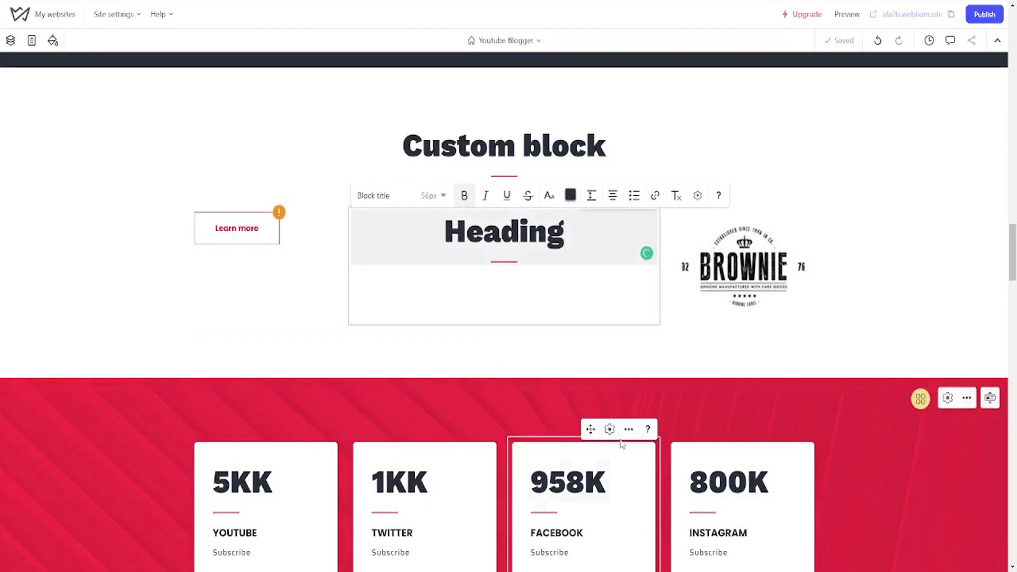
{"action": "left_click", "coordinate": [465, 196]}
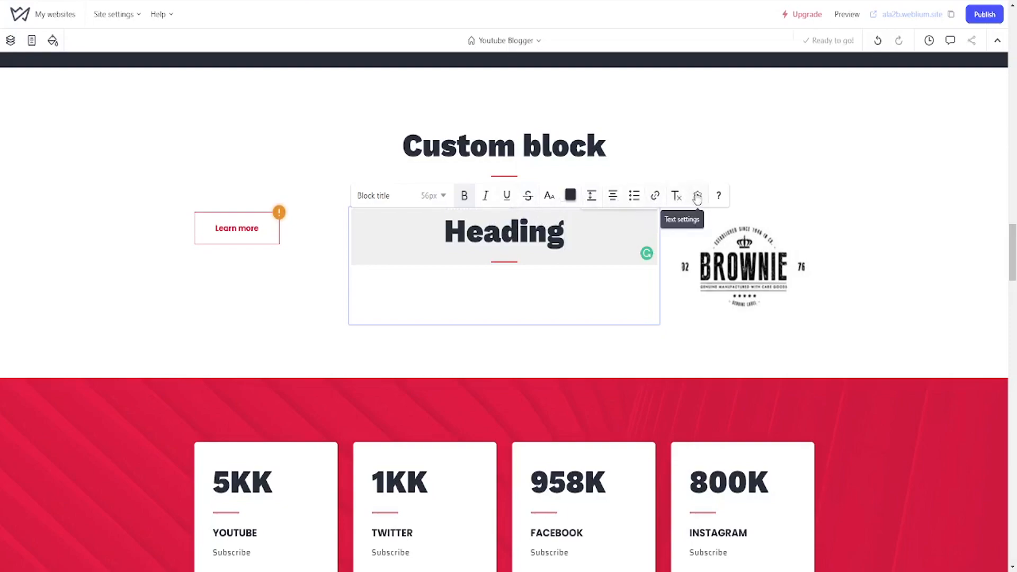
Step: Change the Learn more button's type to Primary in its design settings
{"action": "left_click", "coordinate": [263, 243]}
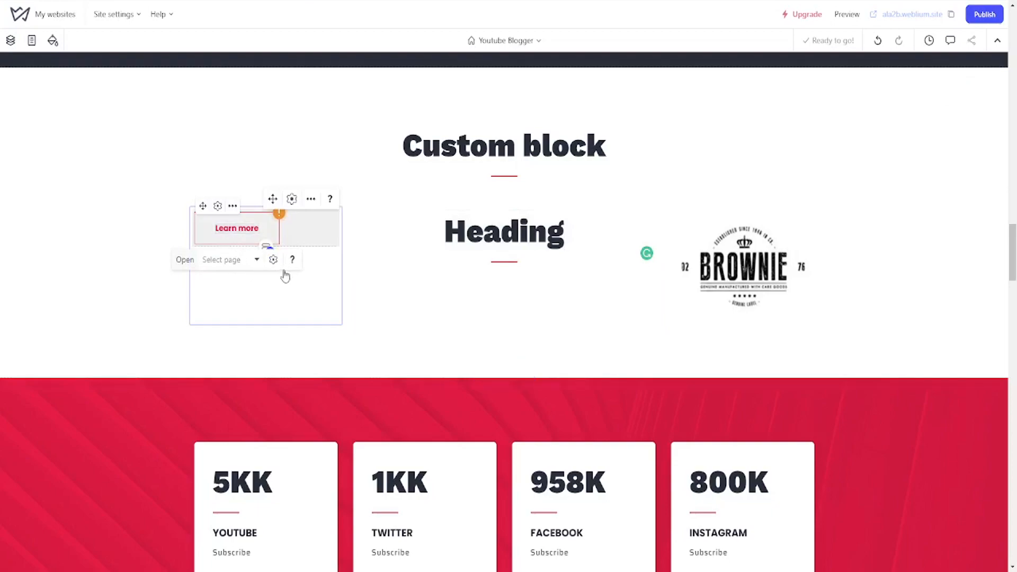
{"action": "left_click", "coordinate": [274, 259]}
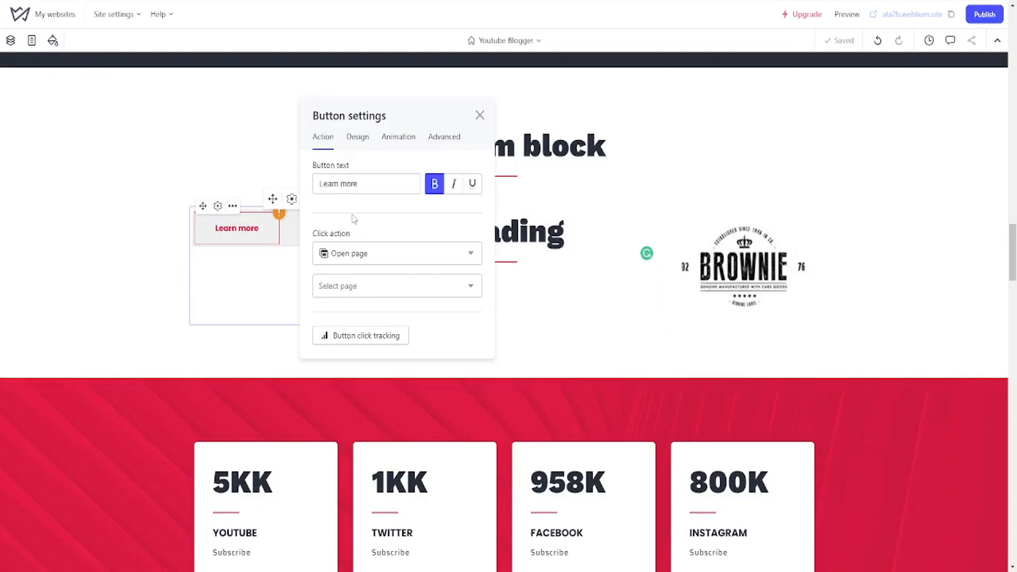
{"action": "left_click", "coordinate": [358, 137]}
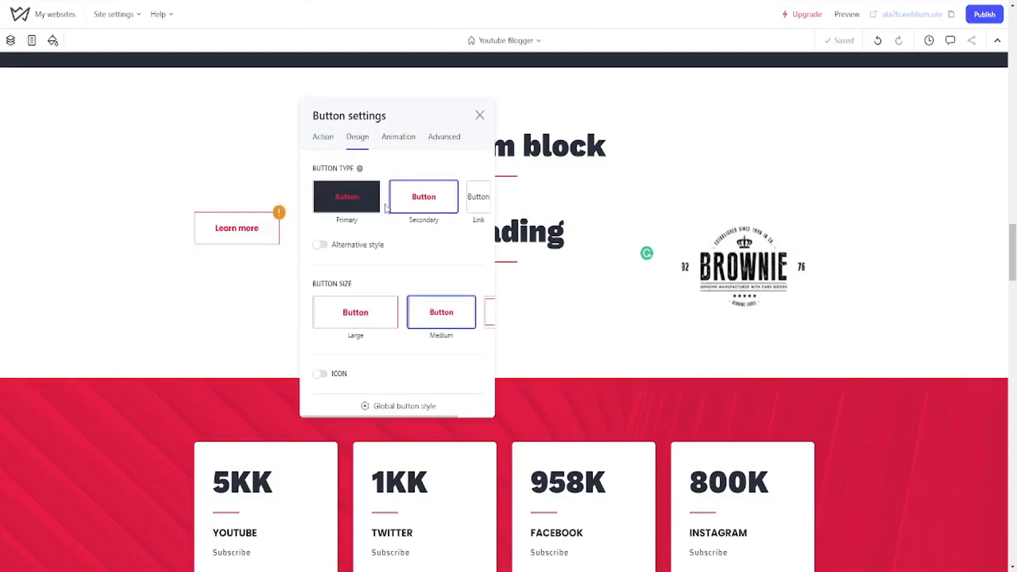
{"action": "left_click", "coordinate": [374, 206]}
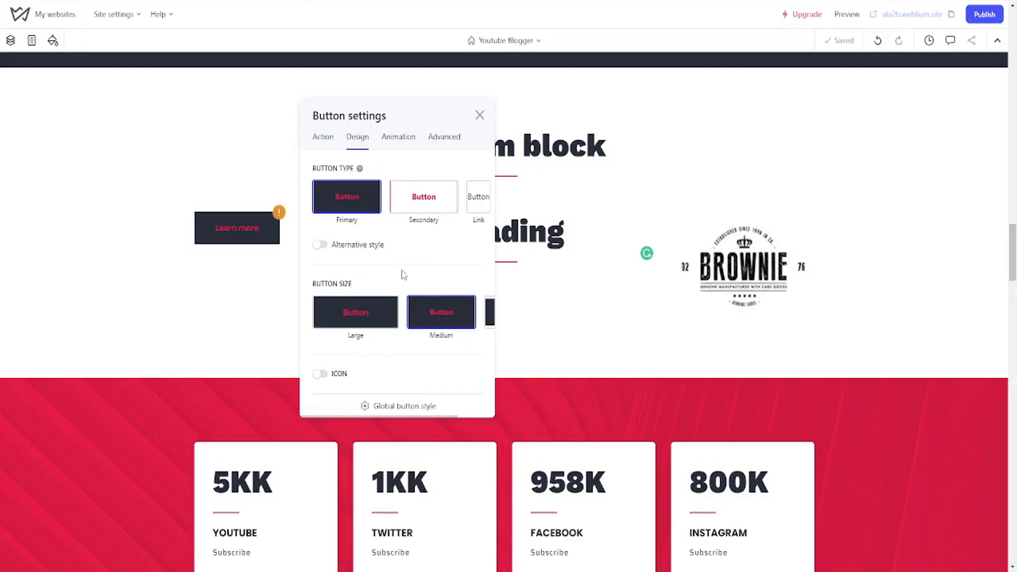
Step: Set the site's global button style to Amaura Buttons from the buttons library
{"action": "left_click", "coordinate": [378, 406]}
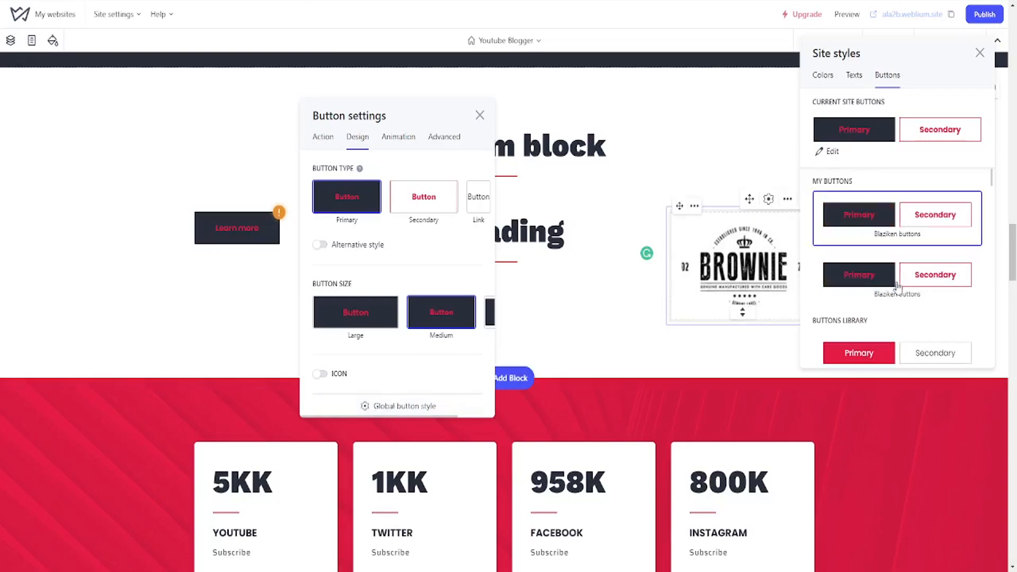
{"action": "left_click", "coordinate": [879, 351]}
{"action": "scroll", "coordinate": [873, 328], "scroll_direction": "down", "scroll_amount": 3}
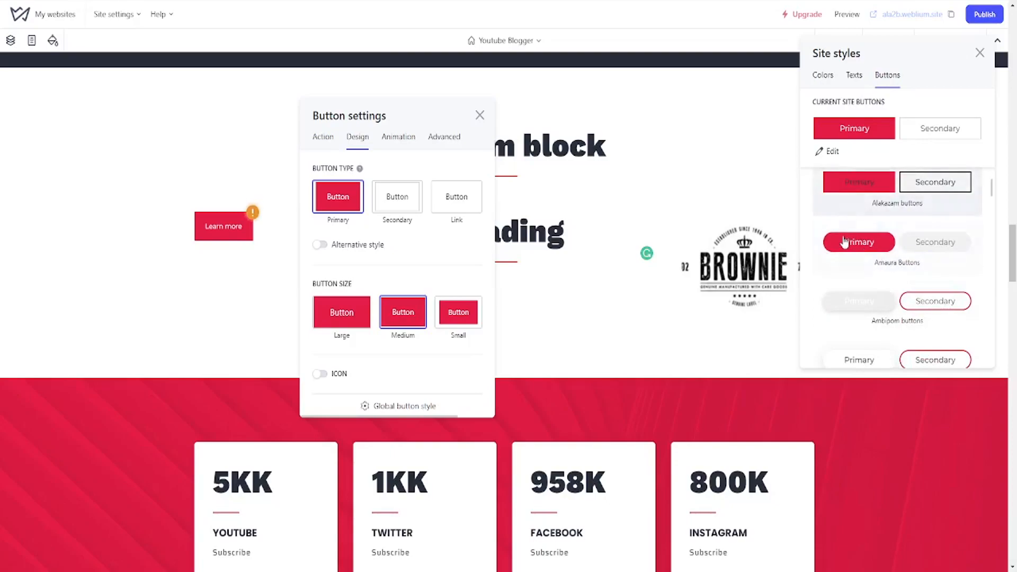
{"action": "left_click", "coordinate": [844, 243]}
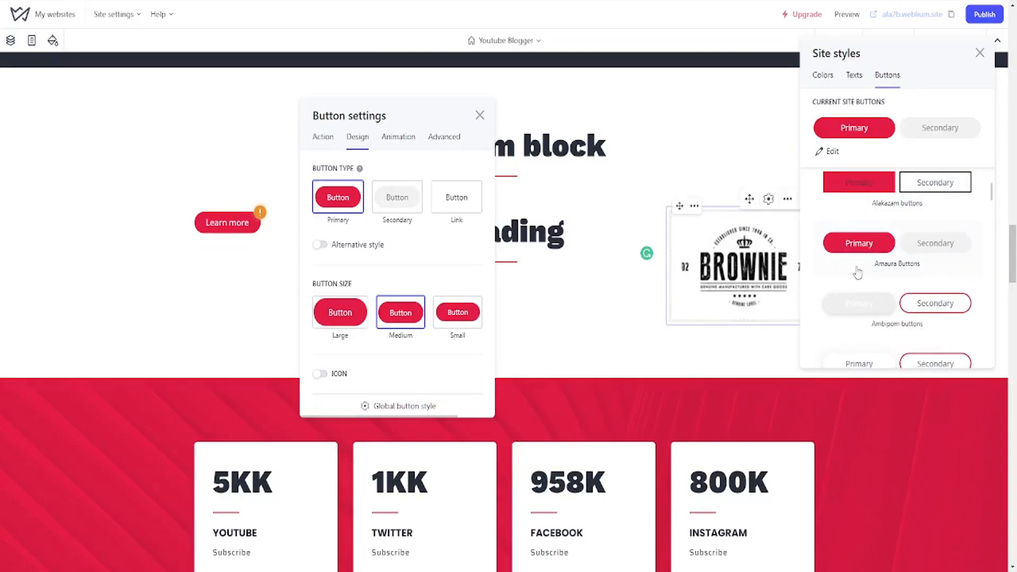
Step: Look through the other button styles in the site's buttons library and close the site styles
{"action": "scroll", "coordinate": [848, 252], "scroll_direction": "down", "scroll_amount": 4}
{"action": "scroll", "coordinate": [856, 259], "scroll_direction": "down", "scroll_amount": 5}
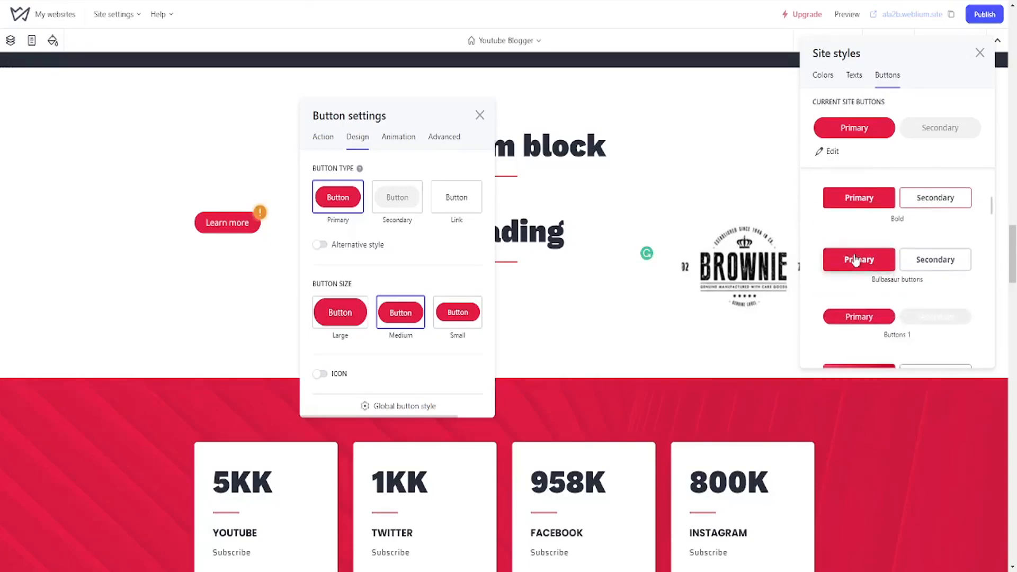
{"action": "scroll", "coordinate": [856, 260], "scroll_direction": "down", "scroll_amount": 5}
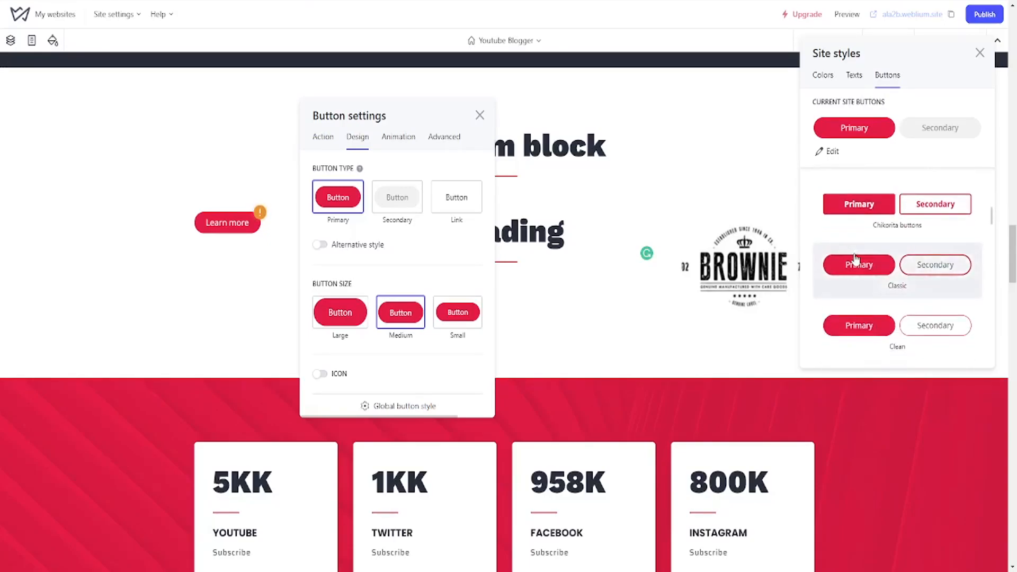
{"action": "scroll", "coordinate": [855, 260], "scroll_direction": "down", "scroll_amount": 3}
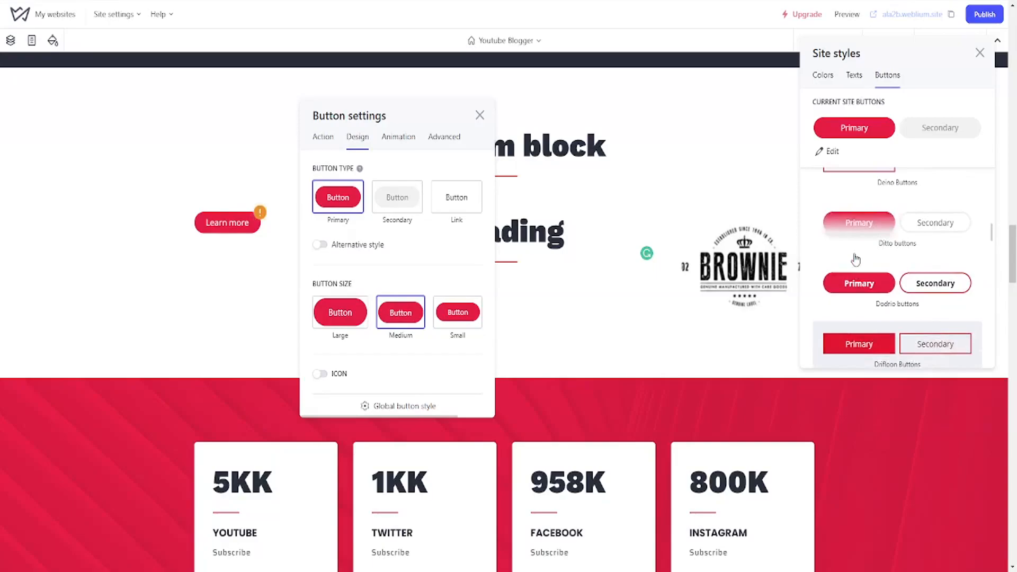
{"action": "scroll", "coordinate": [856, 259], "scroll_direction": "down", "scroll_amount": 5}
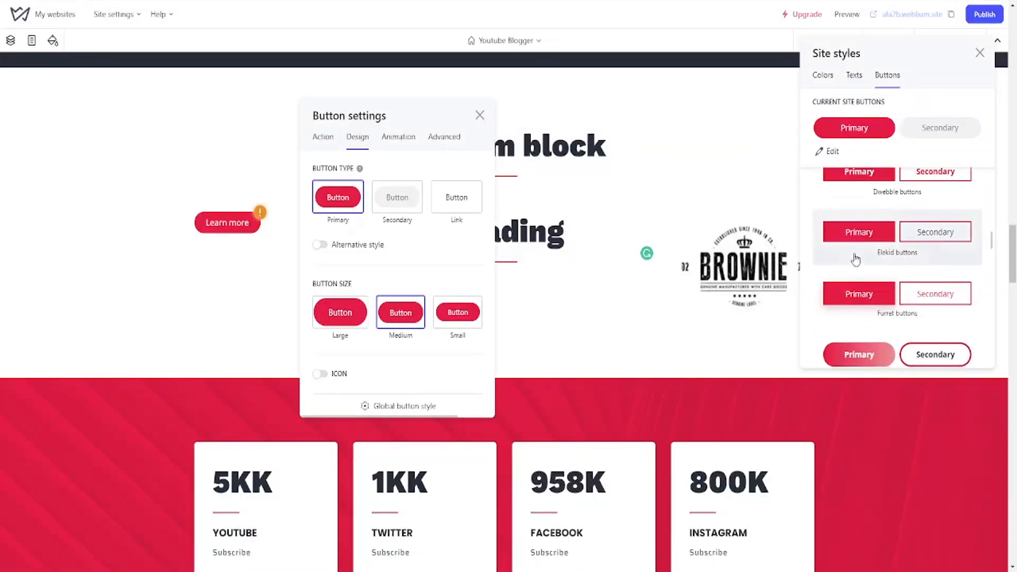
{"action": "scroll", "coordinate": [856, 259], "scroll_direction": "down", "scroll_amount": 5}
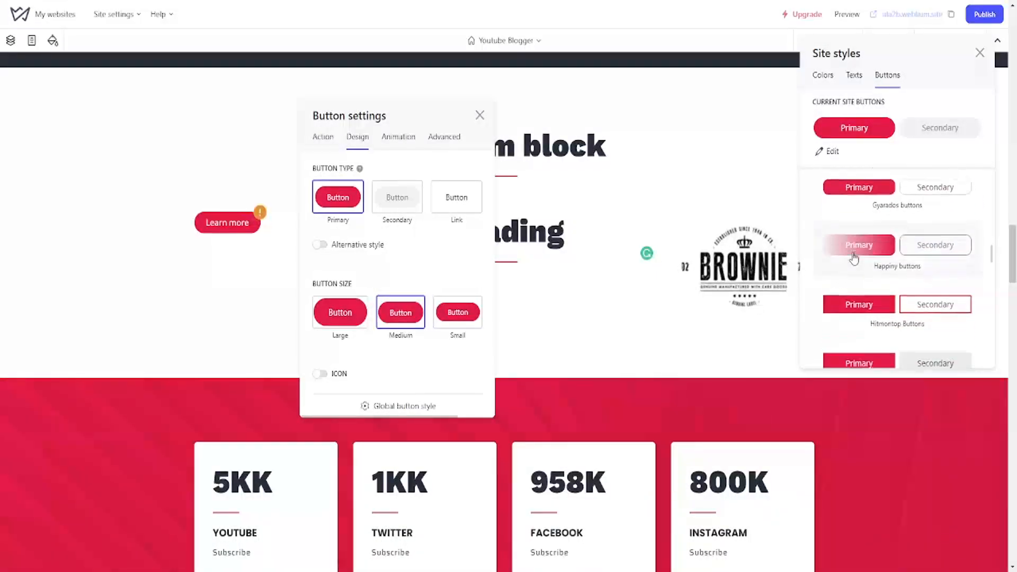
{"action": "scroll", "coordinate": [829, 269], "scroll_direction": "down", "scroll_amount": 3}
{"action": "left_click", "coordinate": [262, 235]}
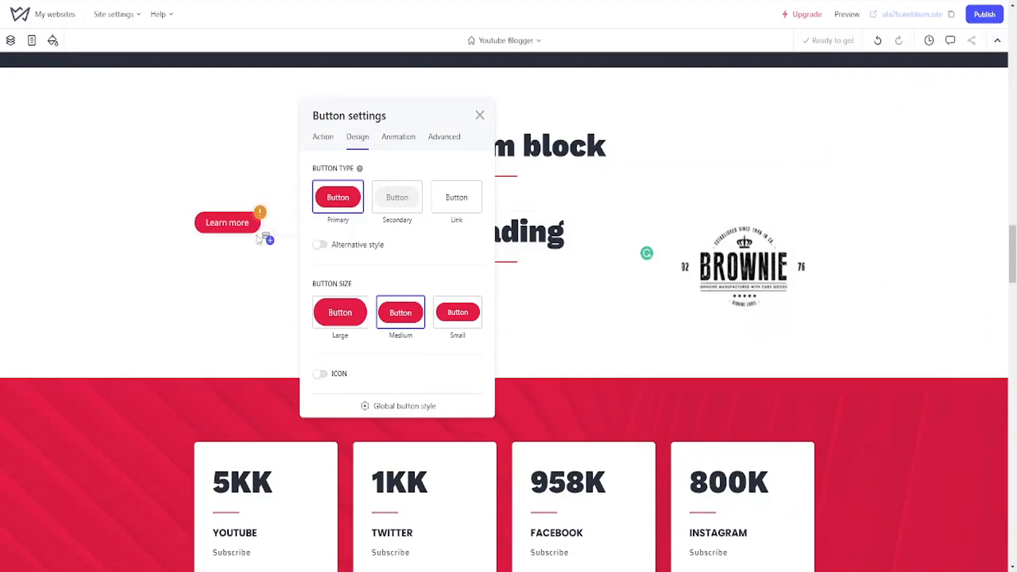
Step: Set the Learn more button's click action to Scroll to Block with #cover as the target
{"action": "left_click", "coordinate": [324, 146]}
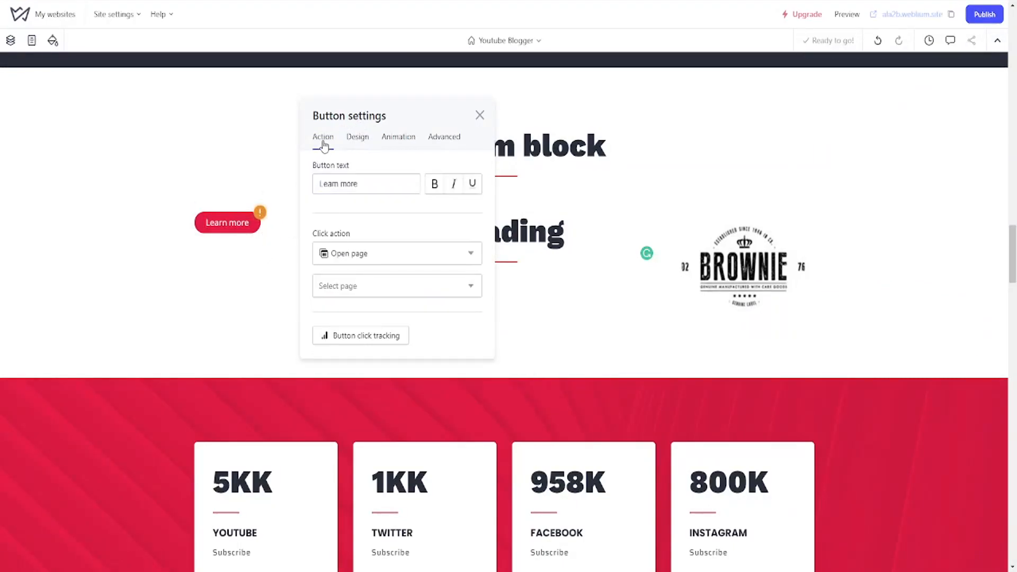
{"action": "left_click", "coordinate": [380, 259]}
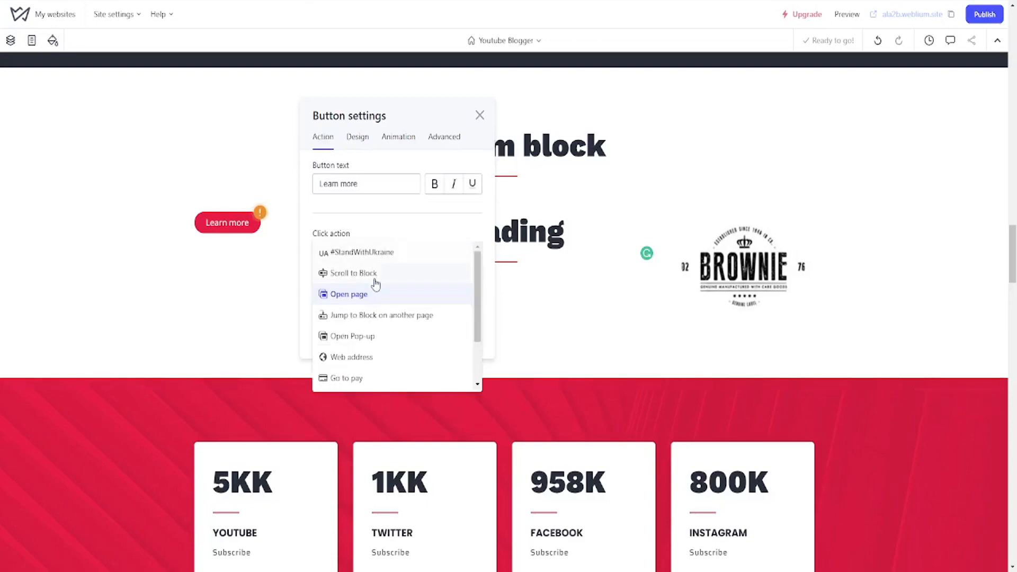
{"action": "left_click", "coordinate": [375, 276]}
{"action": "left_click", "coordinate": [376, 284]}
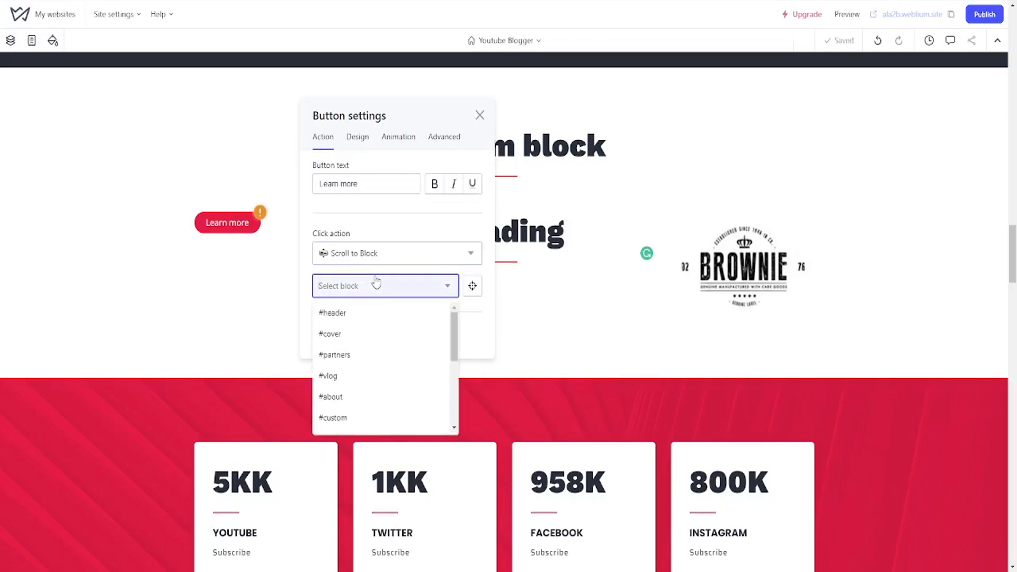
{"action": "left_click", "coordinate": [361, 339]}
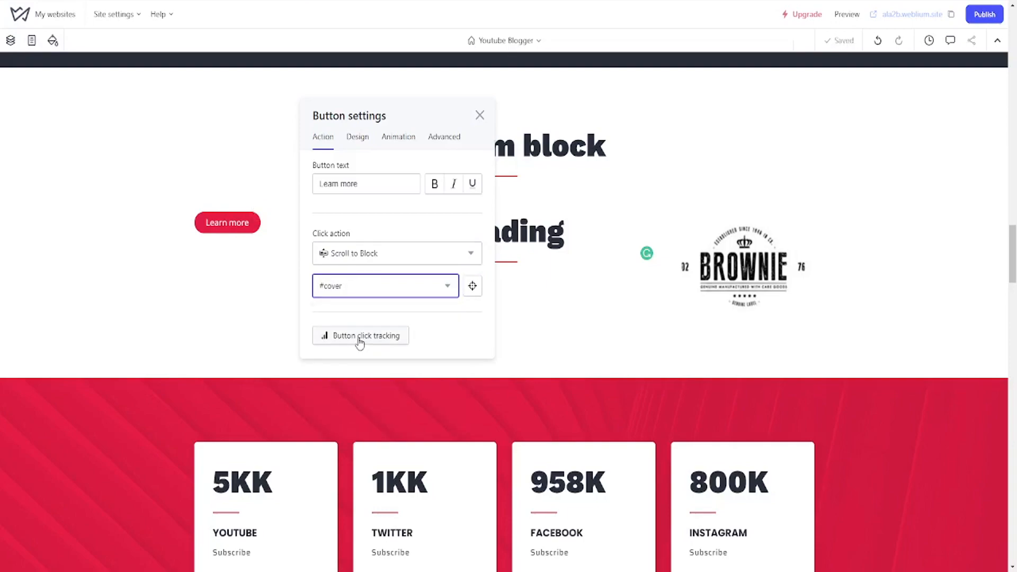
Step: Move the Learn more button into the middle column beneath the heading
{"action": "left_click_drag", "start_coordinate": [272, 198], "coordinate": [535, 304]}
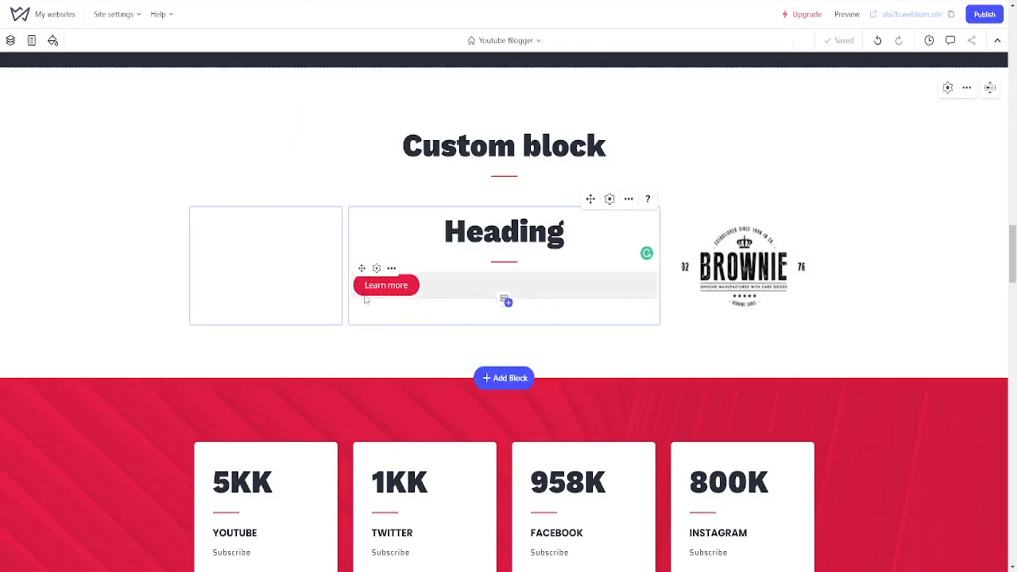
{"action": "double_click", "coordinate": [359, 294]}
{"action": "left_click", "coordinate": [450, 276]}
{"action": "double_click", "coordinate": [386, 285]}
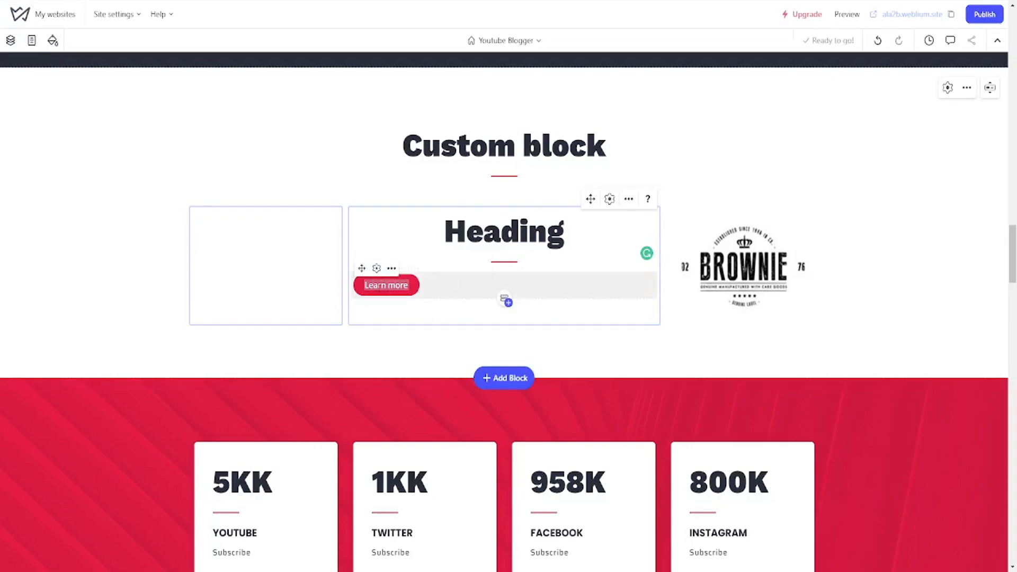
{"action": "left_click", "coordinate": [361, 269]}
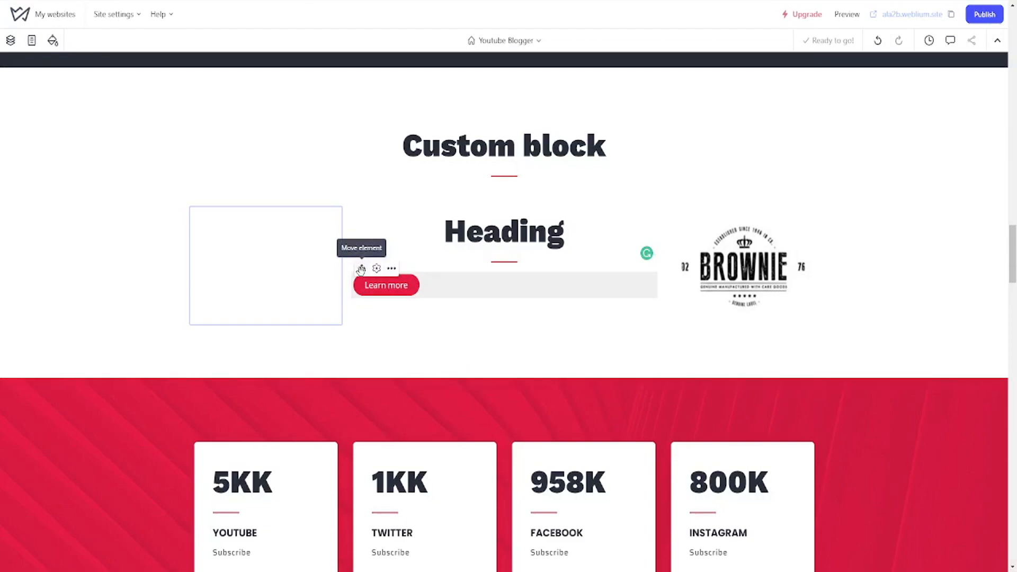
Step: Add an Icon element to the empty first column of the custom block
{"action": "left_click", "coordinate": [316, 273]}
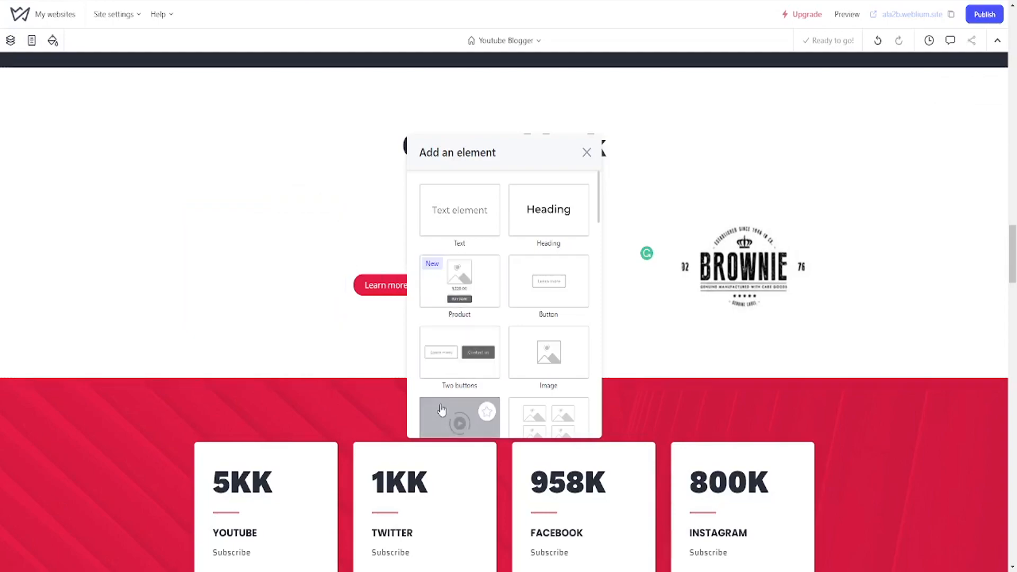
{"action": "scroll", "coordinate": [442, 405], "scroll_direction": "down", "scroll_amount": 4}
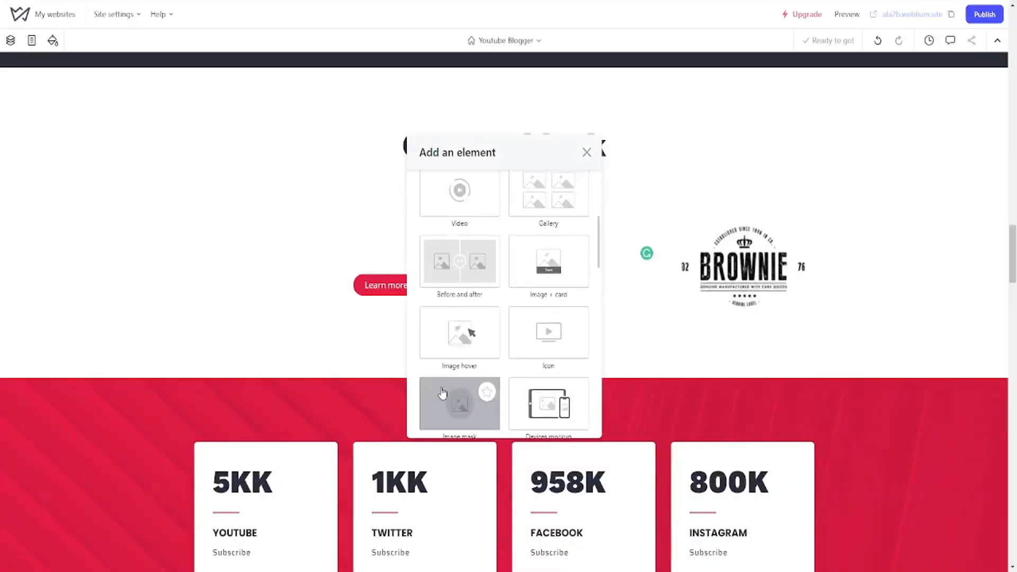
{"action": "left_click", "coordinate": [558, 322]}
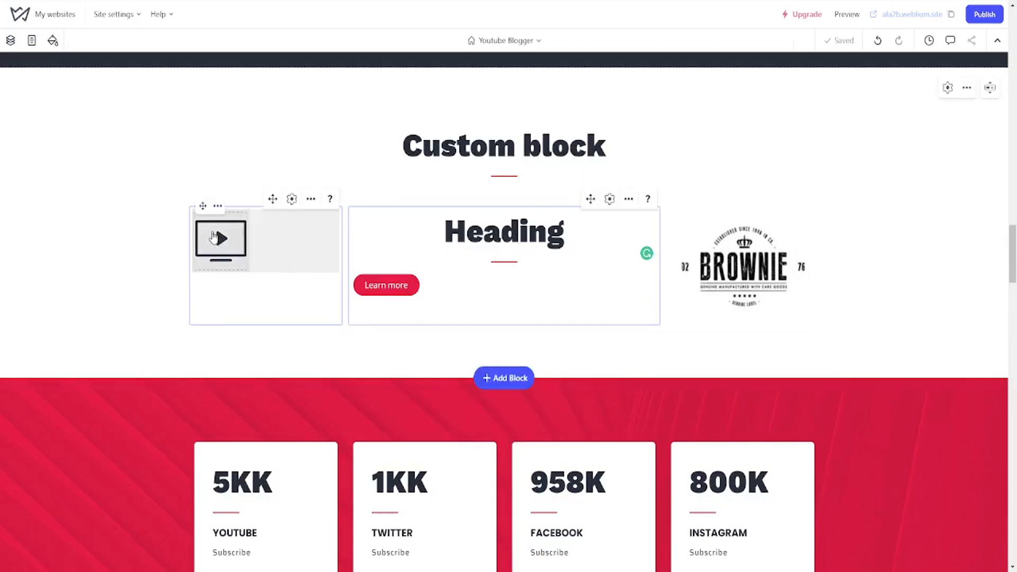
Step: Recolor the first column's icon red and replace it with a gear icon
{"action": "left_click", "coordinate": [278, 221]}
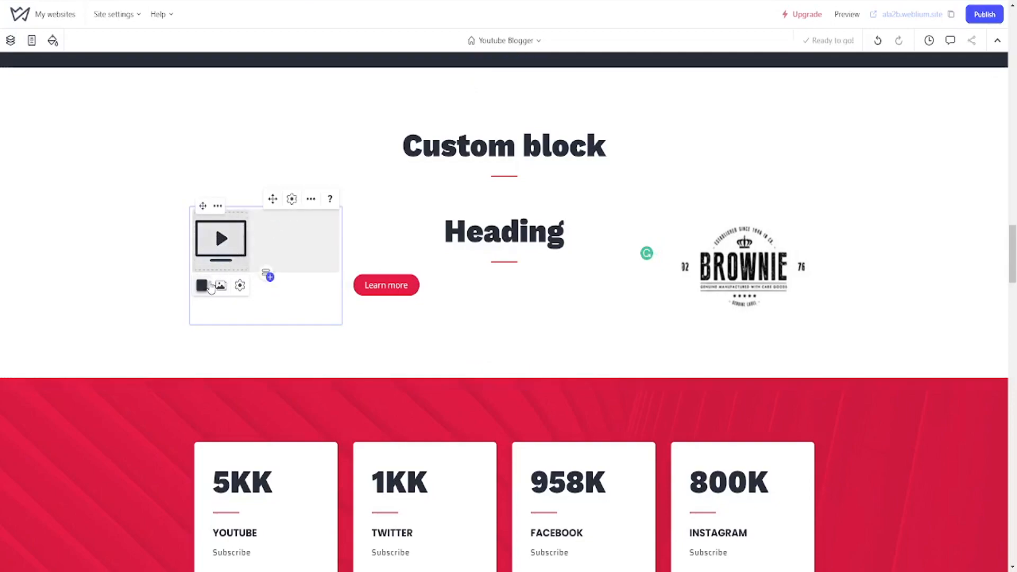
{"action": "left_click", "coordinate": [202, 286]}
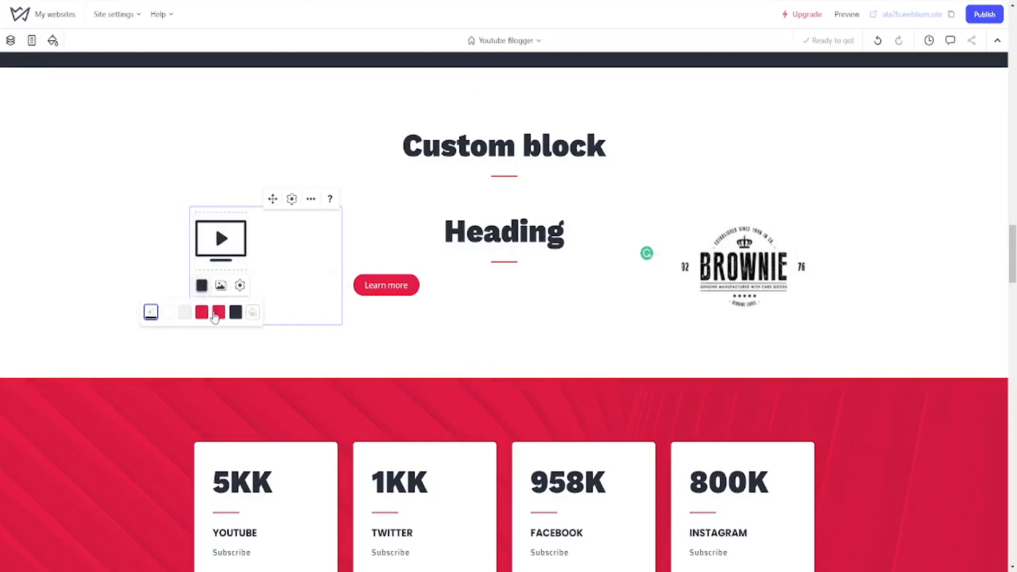
{"action": "left_click", "coordinate": [218, 313]}
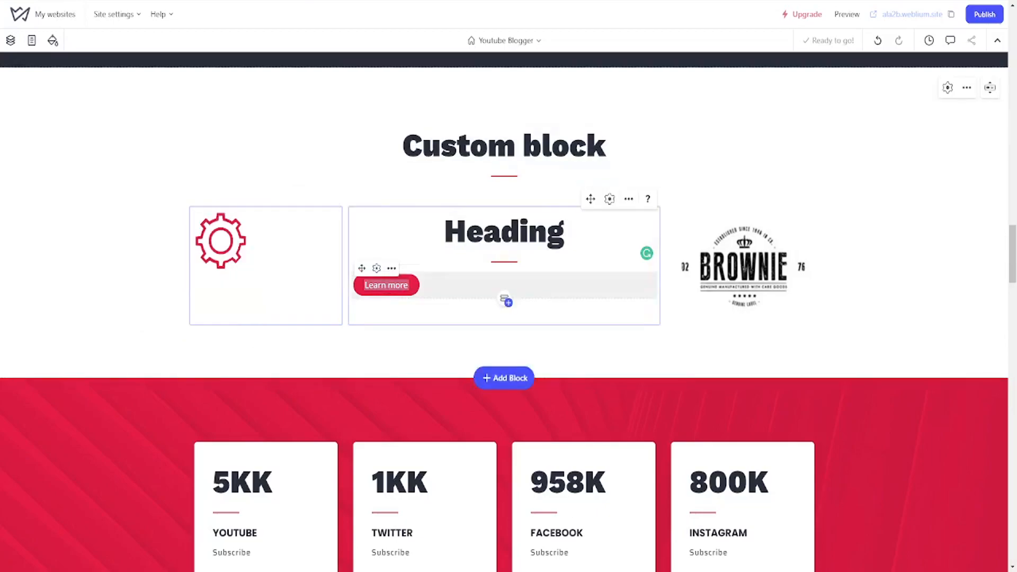
Step: Center the middle column's content horizontally and vertically in its layout settings
{"action": "left_click", "coordinate": [424, 296]}
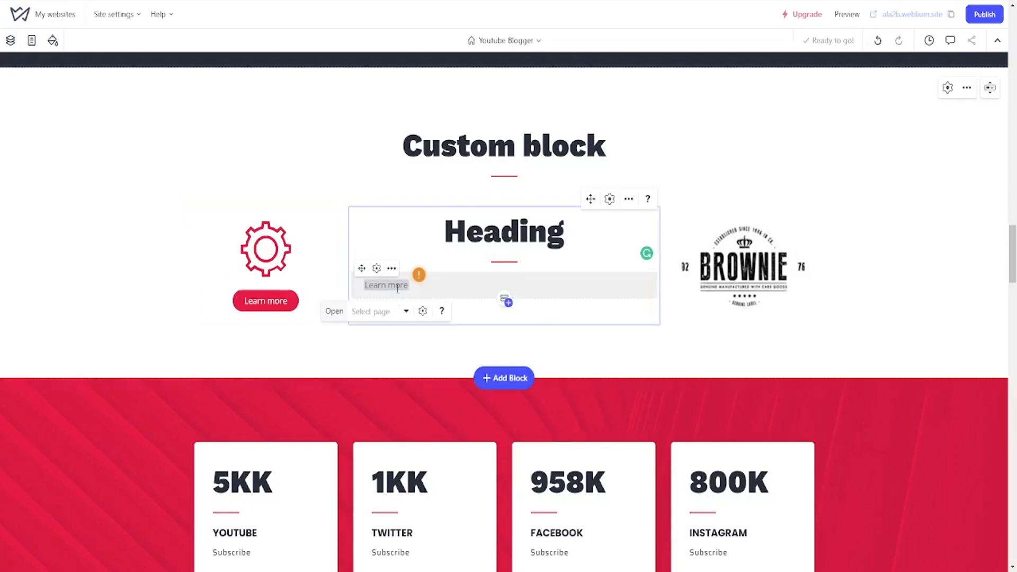
{"action": "left_click", "coordinate": [610, 199]}
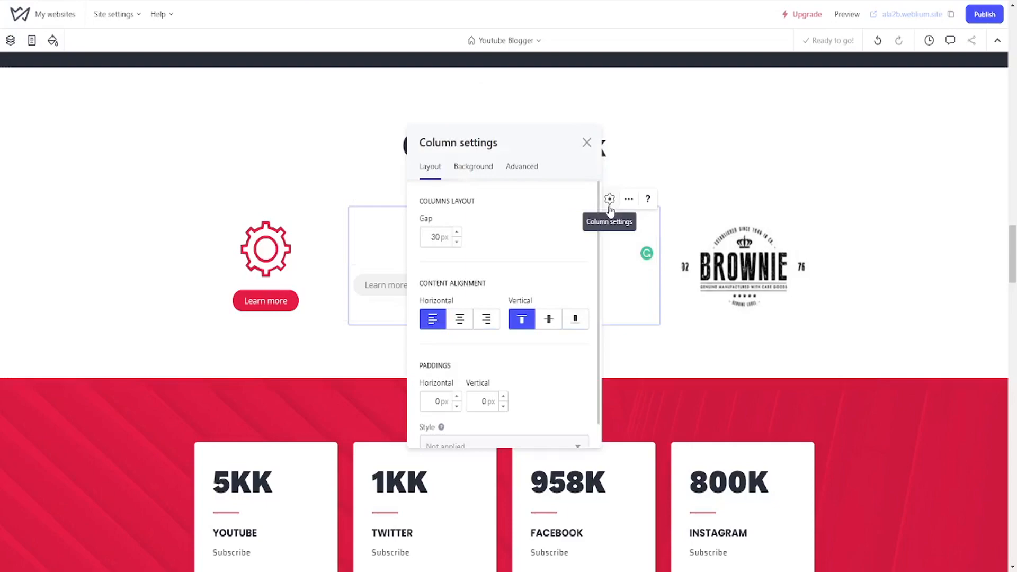
{"action": "left_click", "coordinate": [457, 321]}
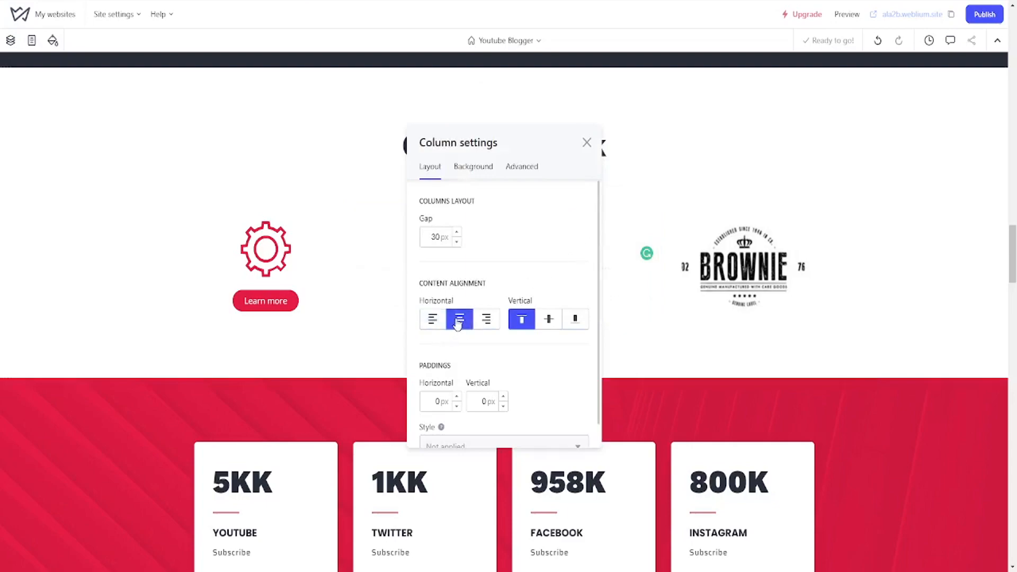
{"action": "left_click", "coordinate": [550, 319]}
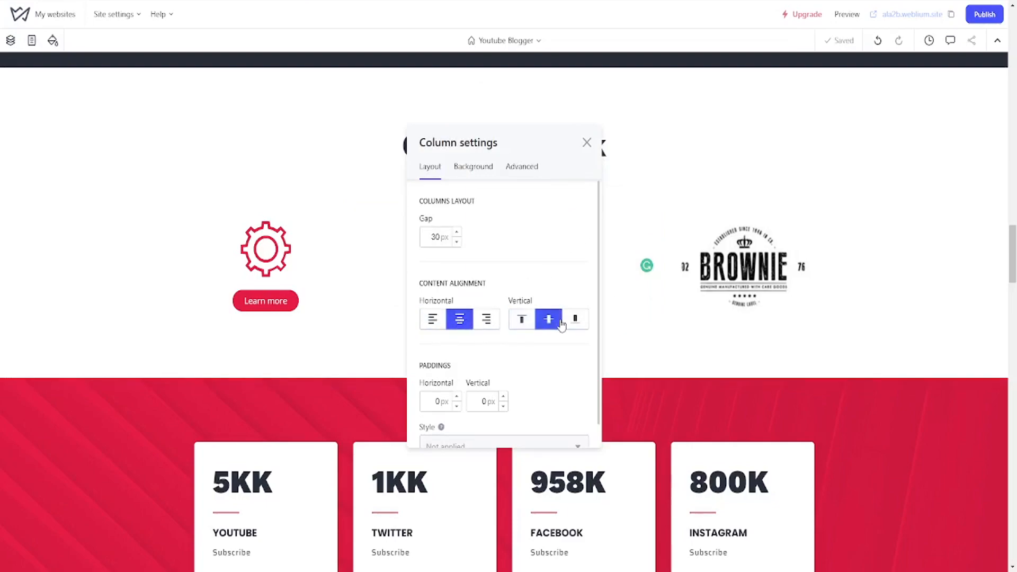
{"action": "left_click", "coordinate": [588, 142]}
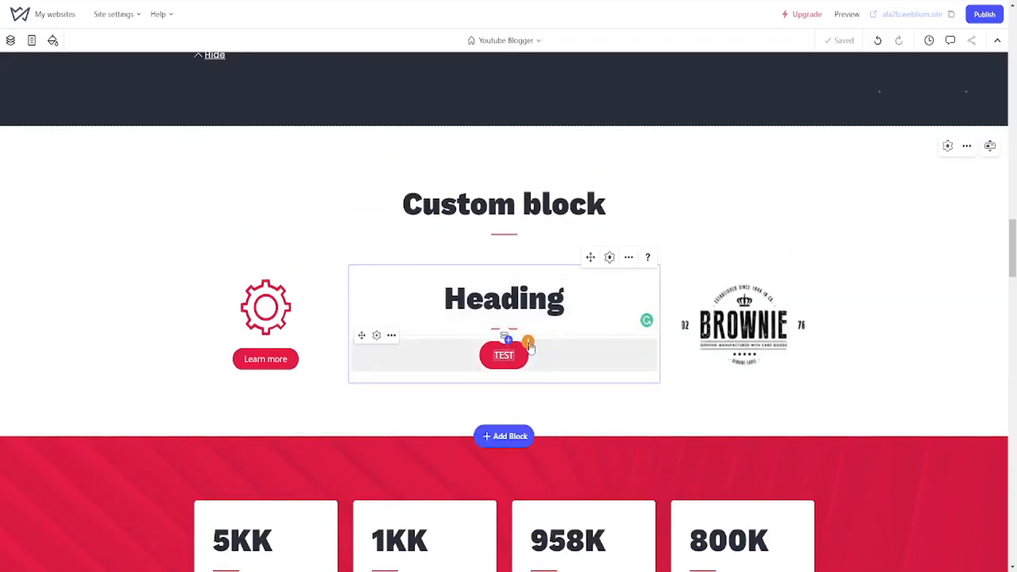
{"action": "mouse_move", "coordinate": [529, 343]}
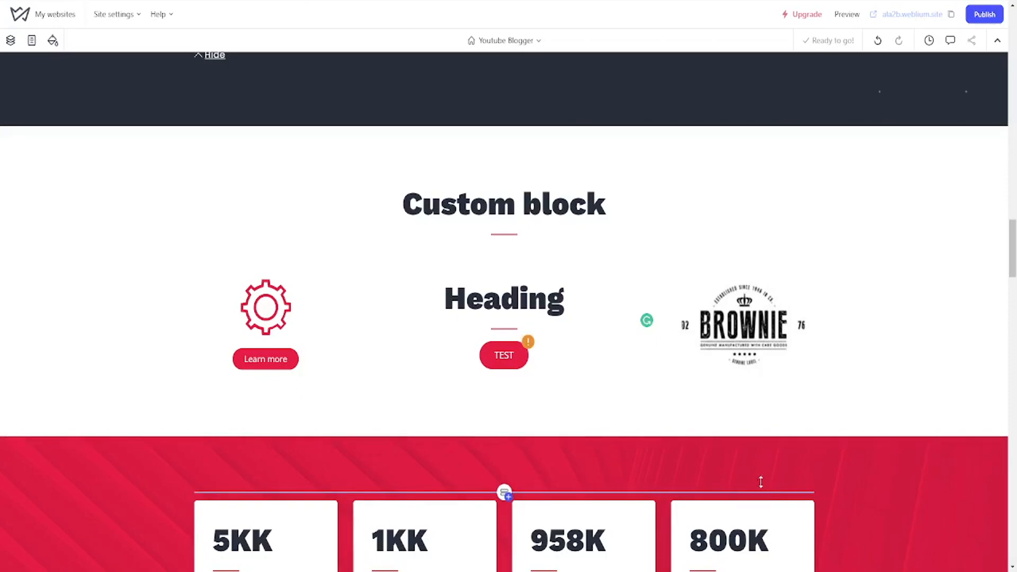
{"action": "mouse_move", "coordinate": [618, 357]}
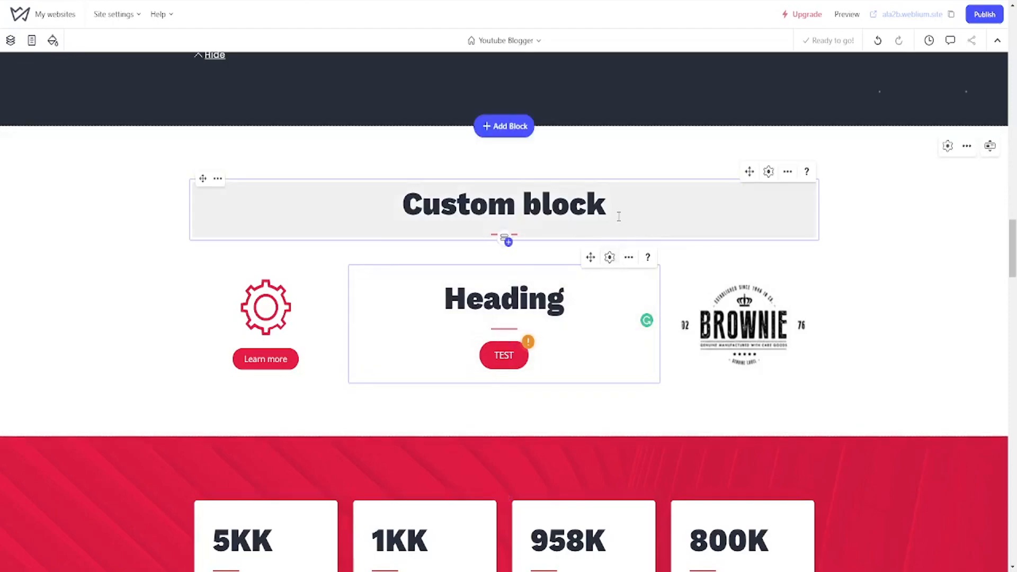